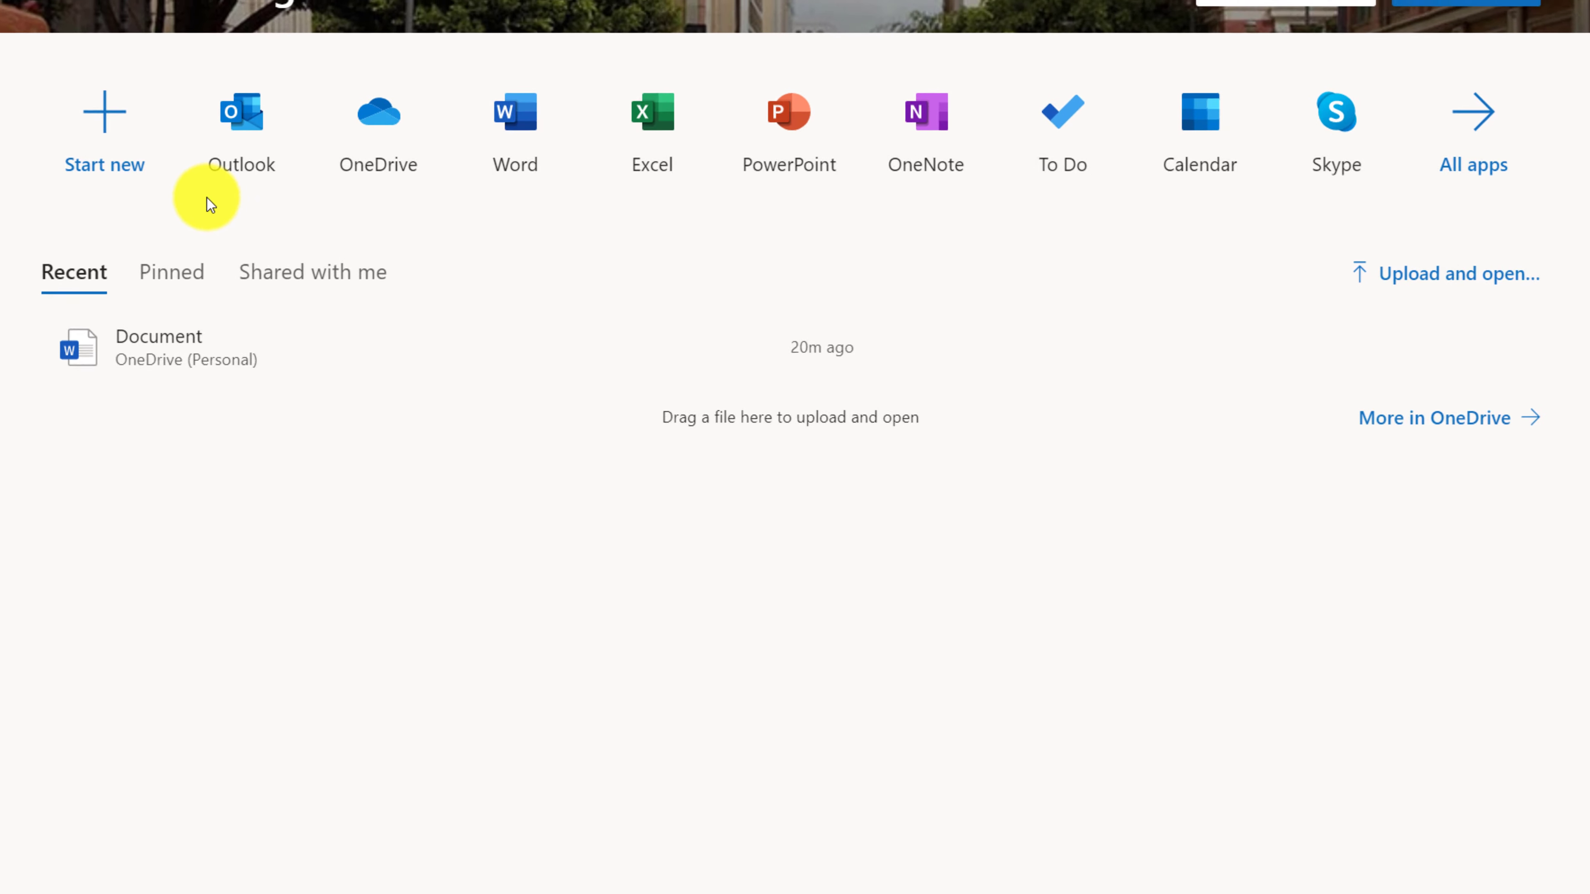
Step: View the full list of Office apps from the home page, return, and open the list again through the app launcher
click(1446, 163)
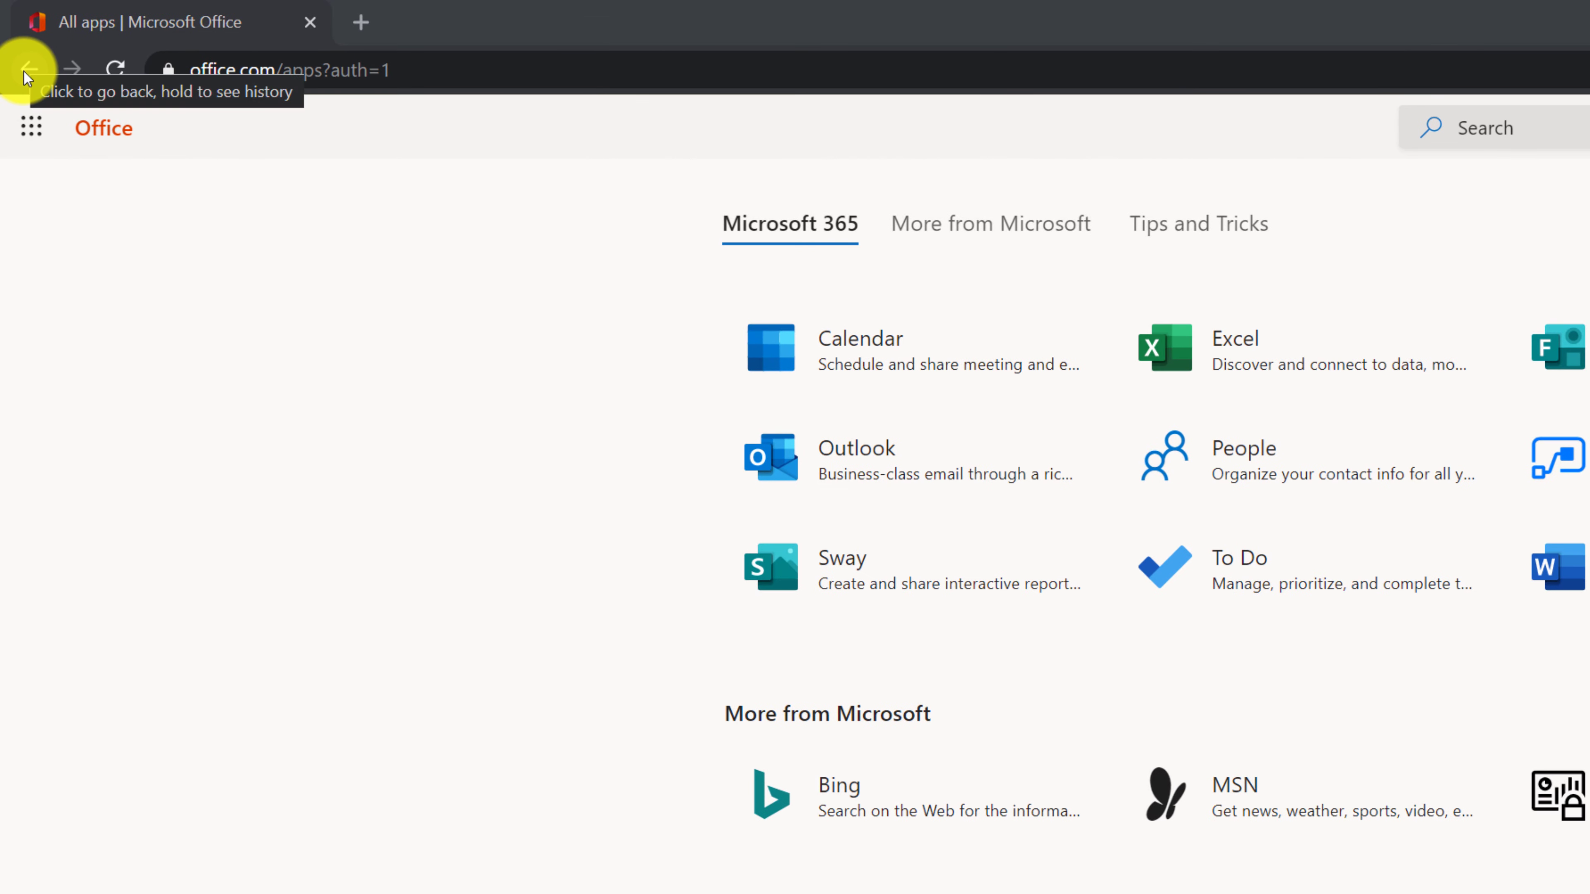
click(26, 70)
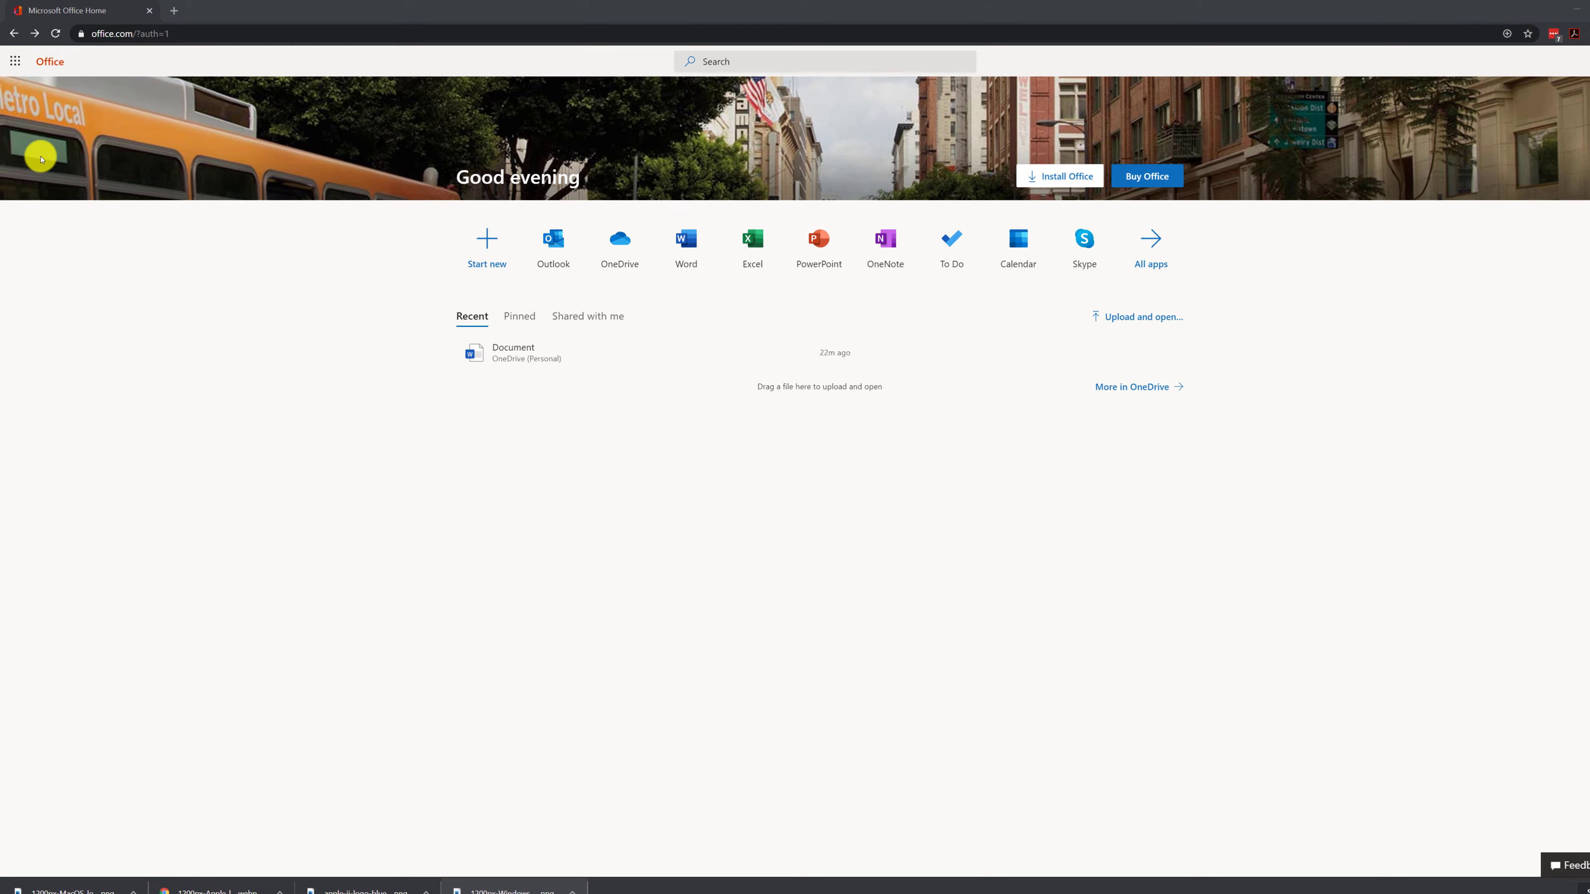
click(28, 110)
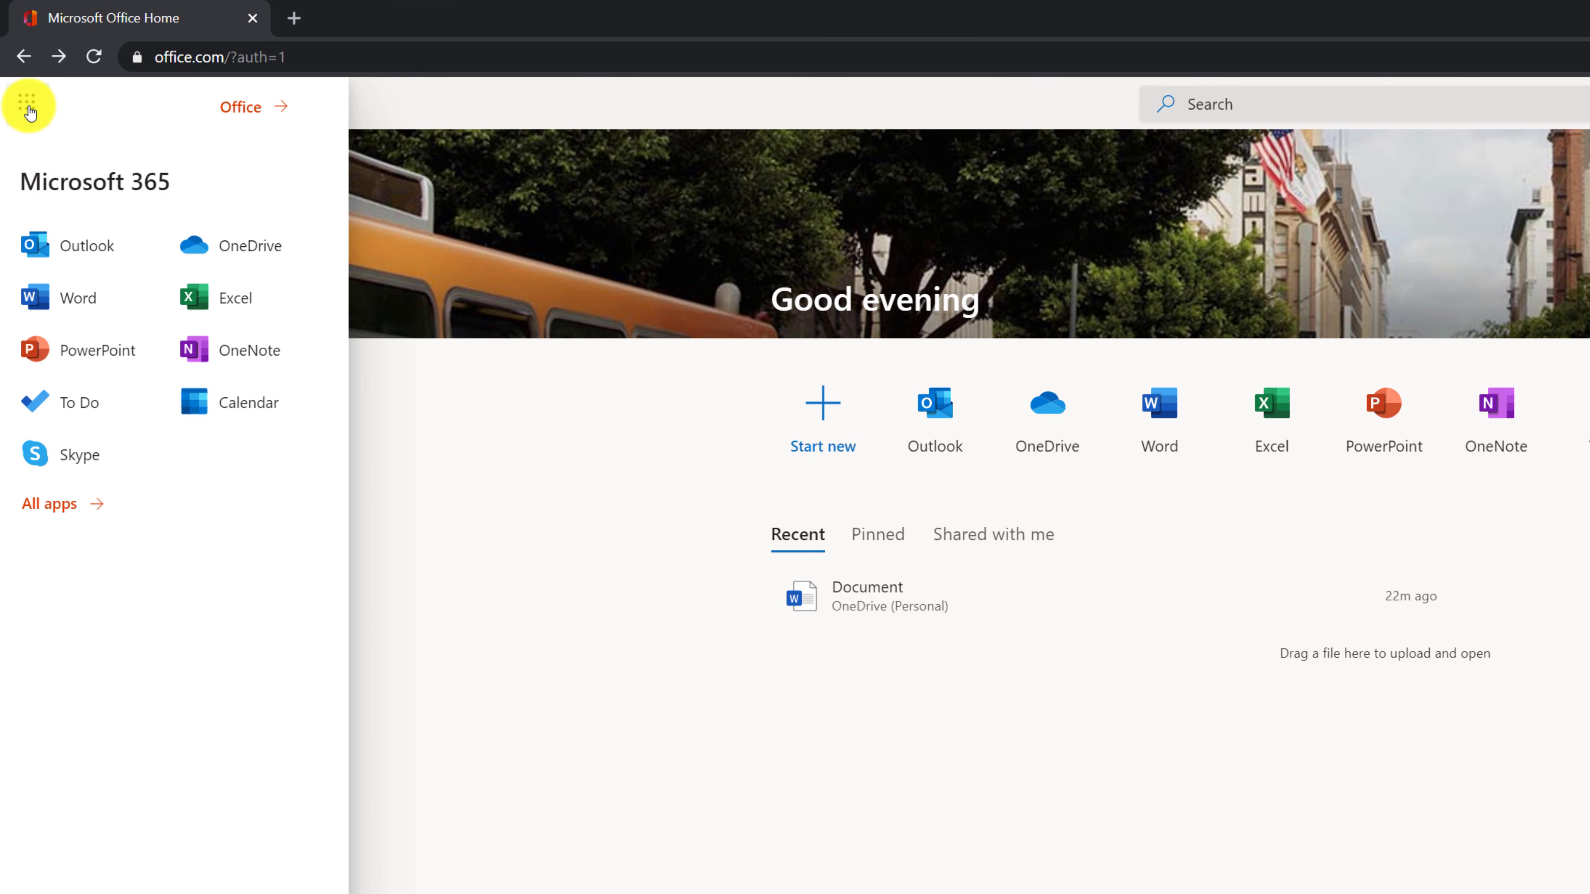
click(29, 110)
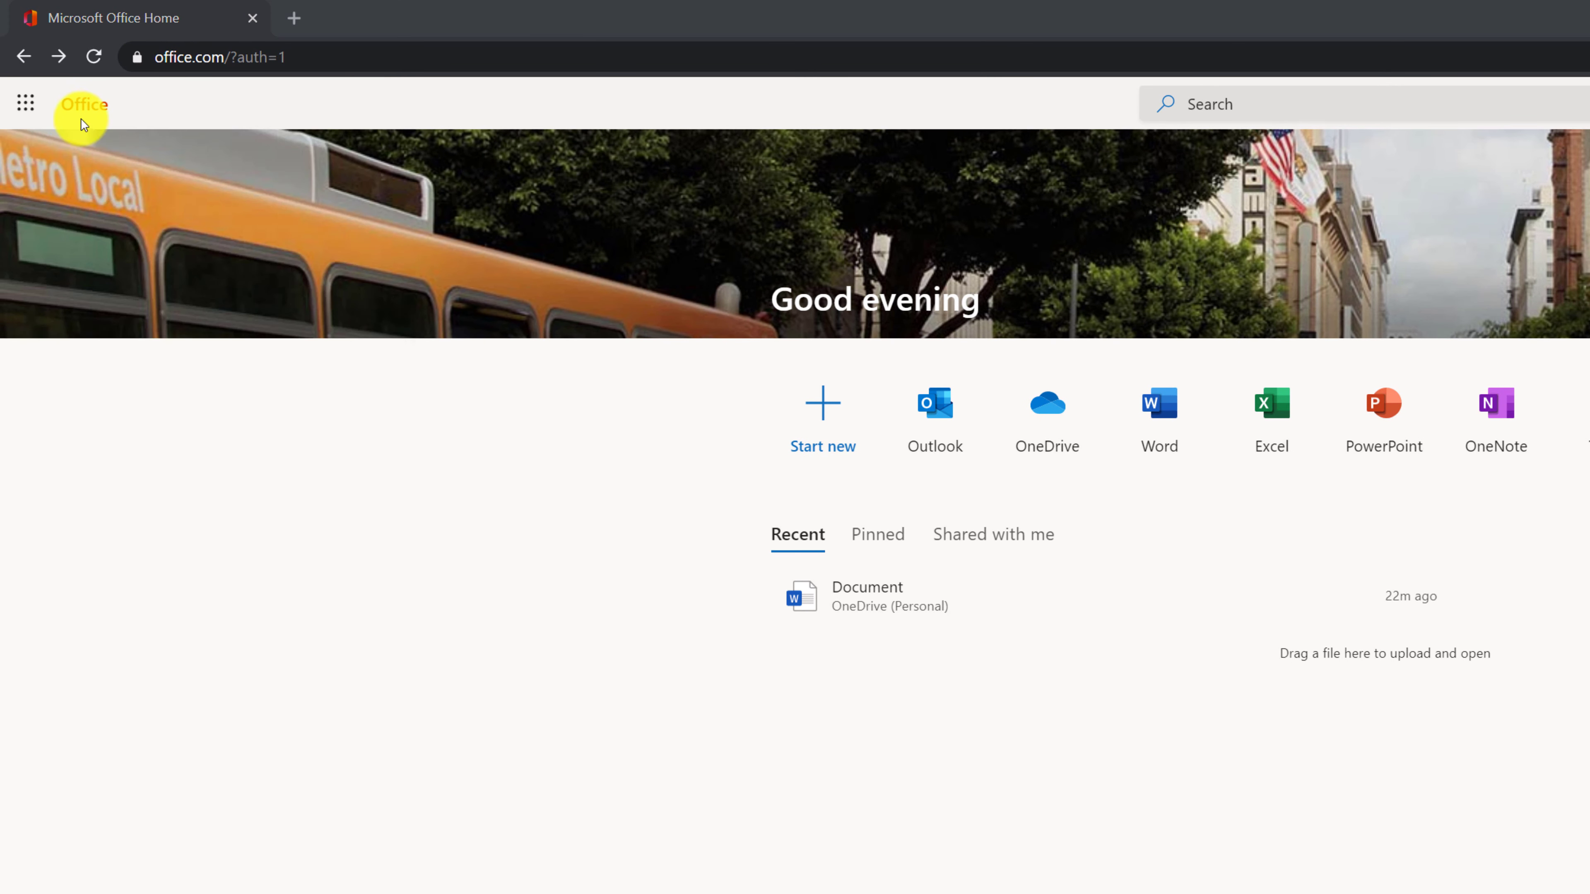
click(28, 110)
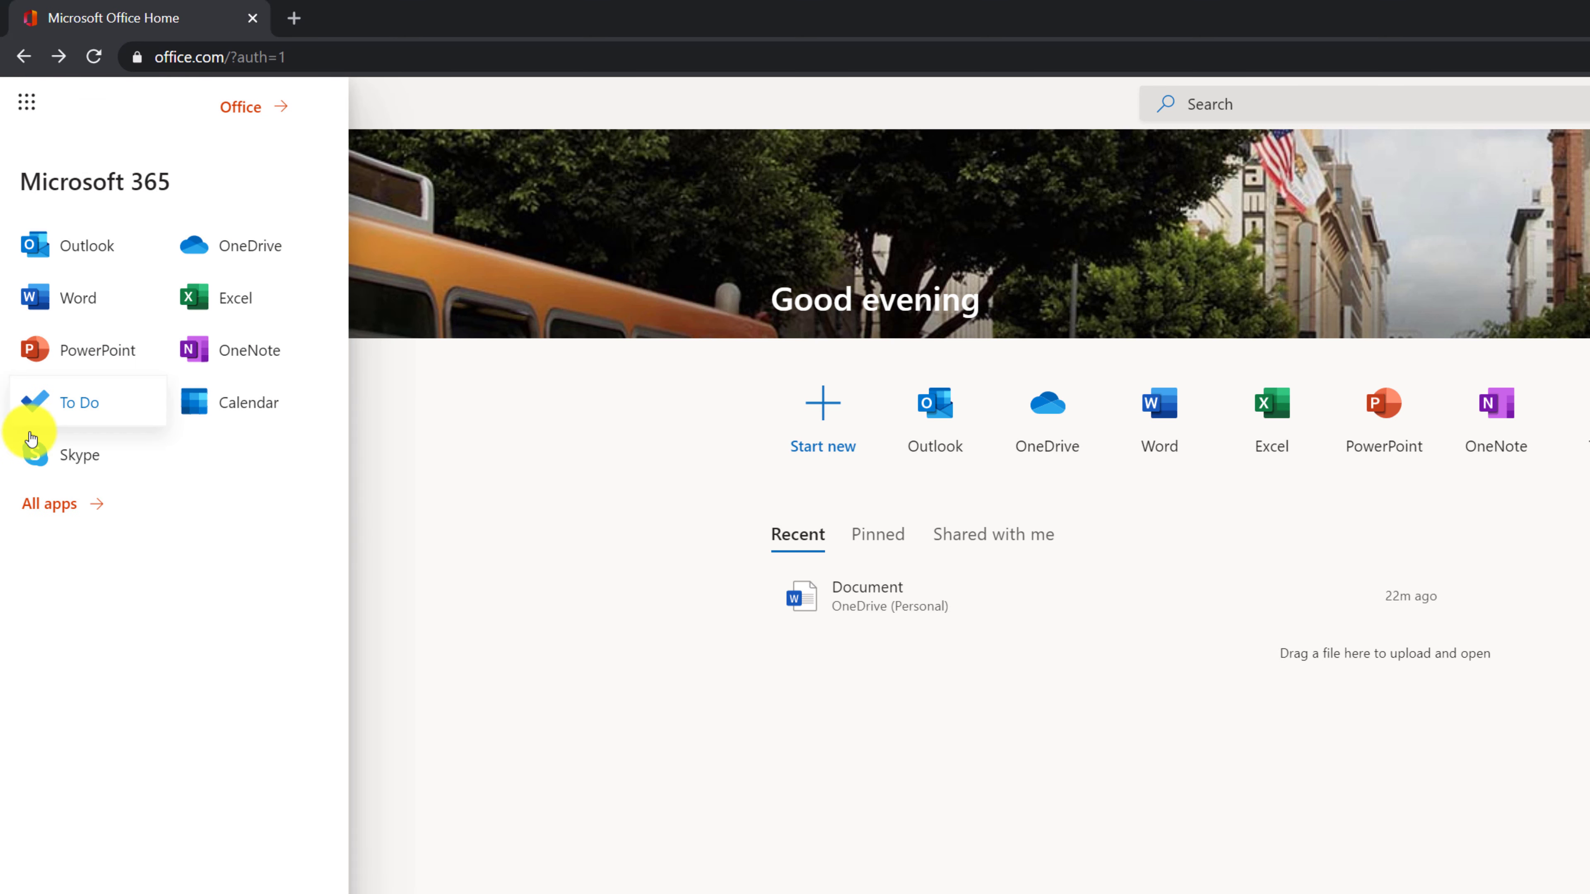
click(60, 509)
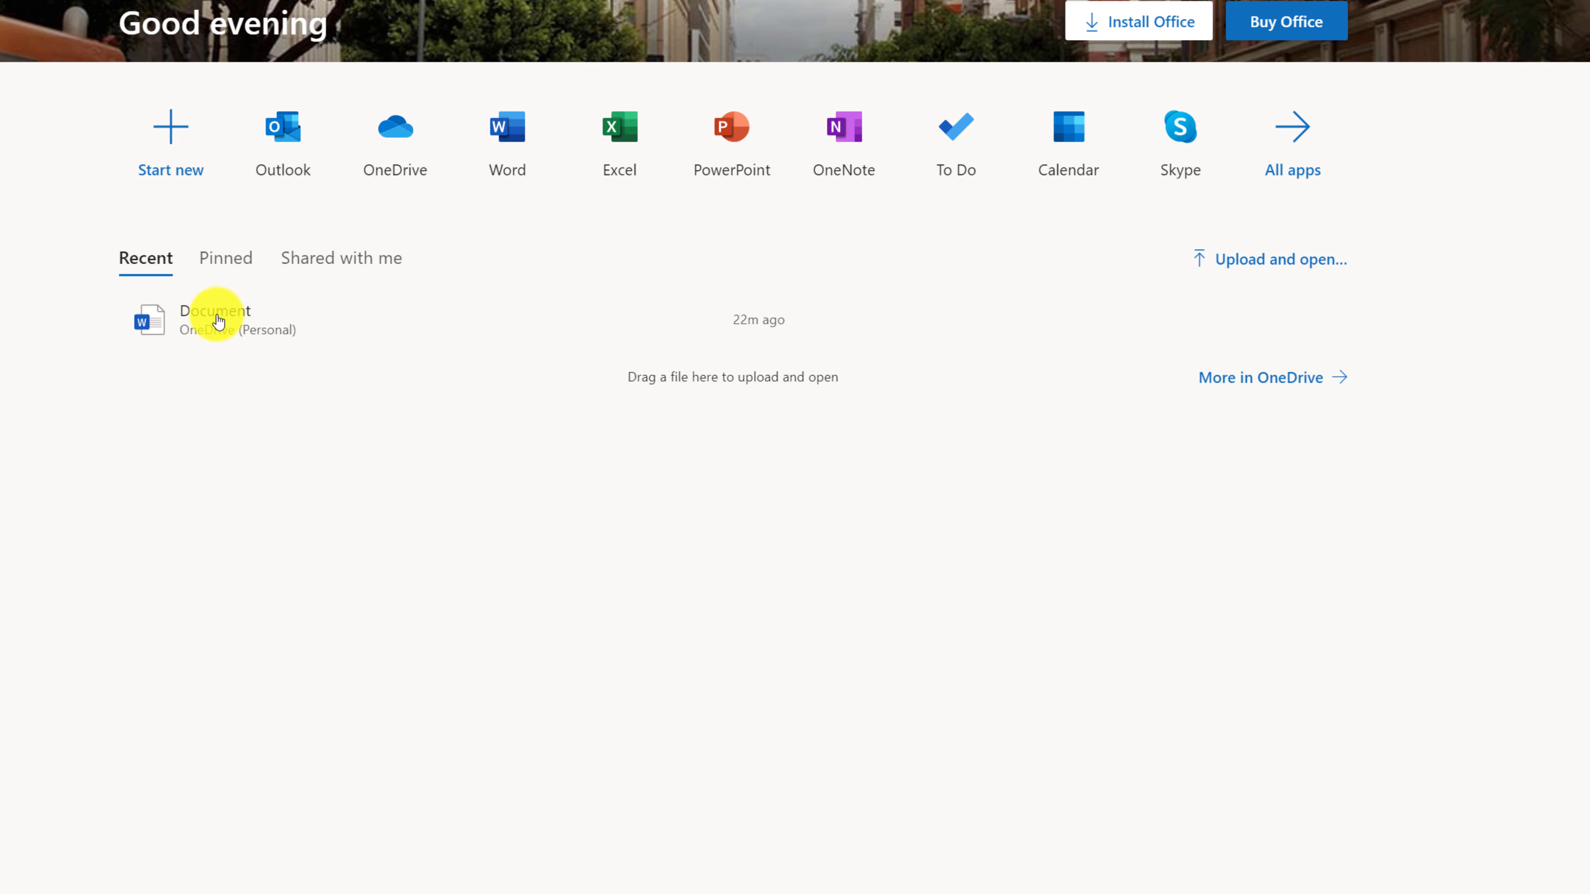
Step: Check the pinned files and the files shared with me on the Office home page
click(227, 266)
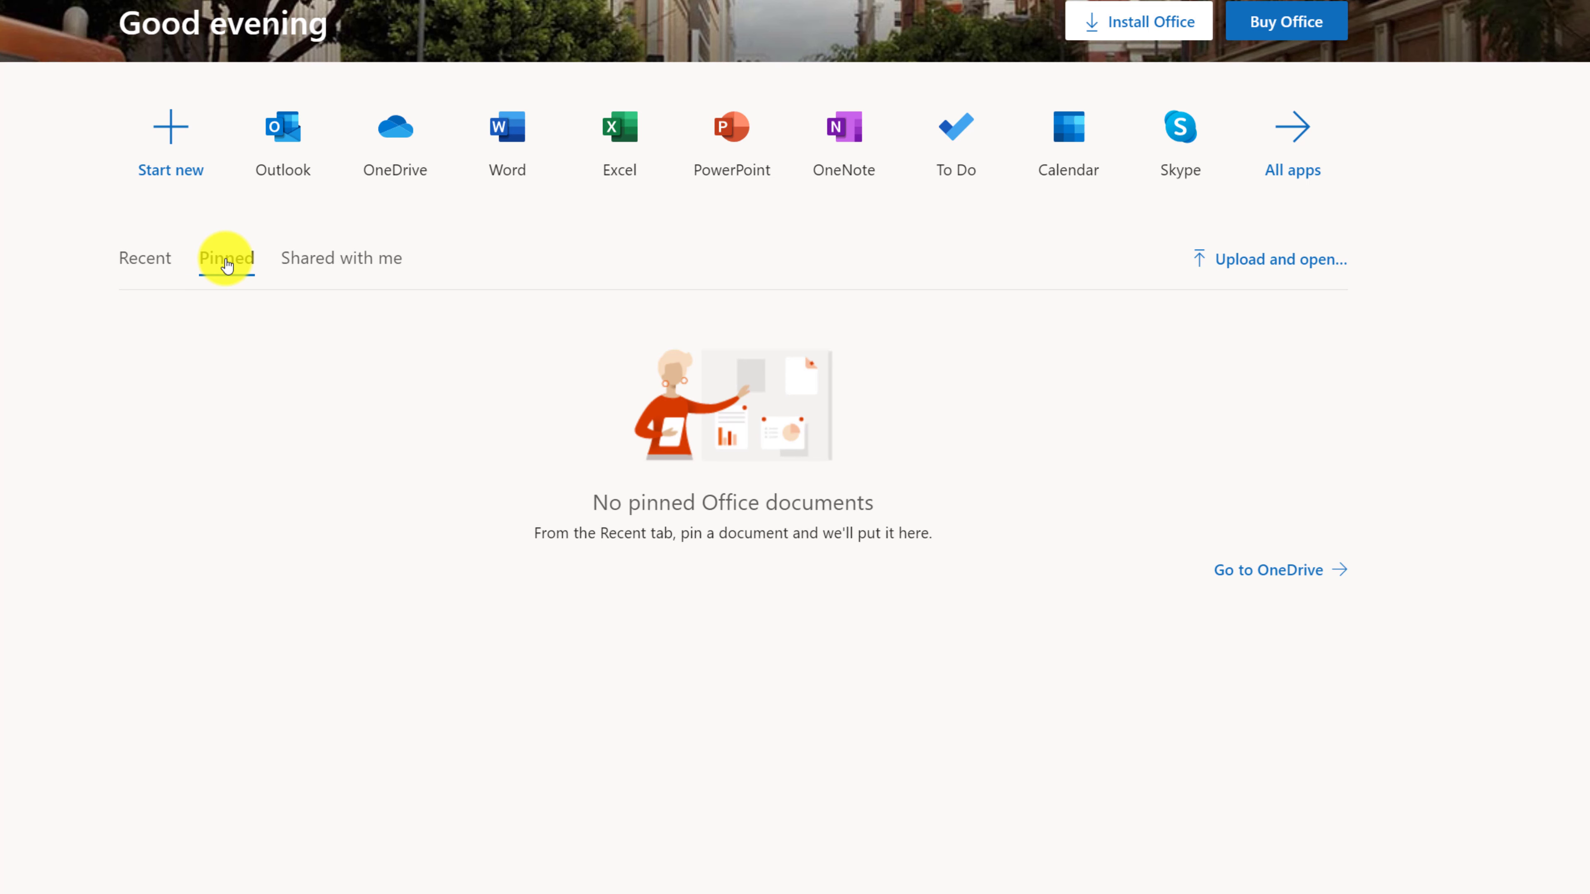
click(346, 266)
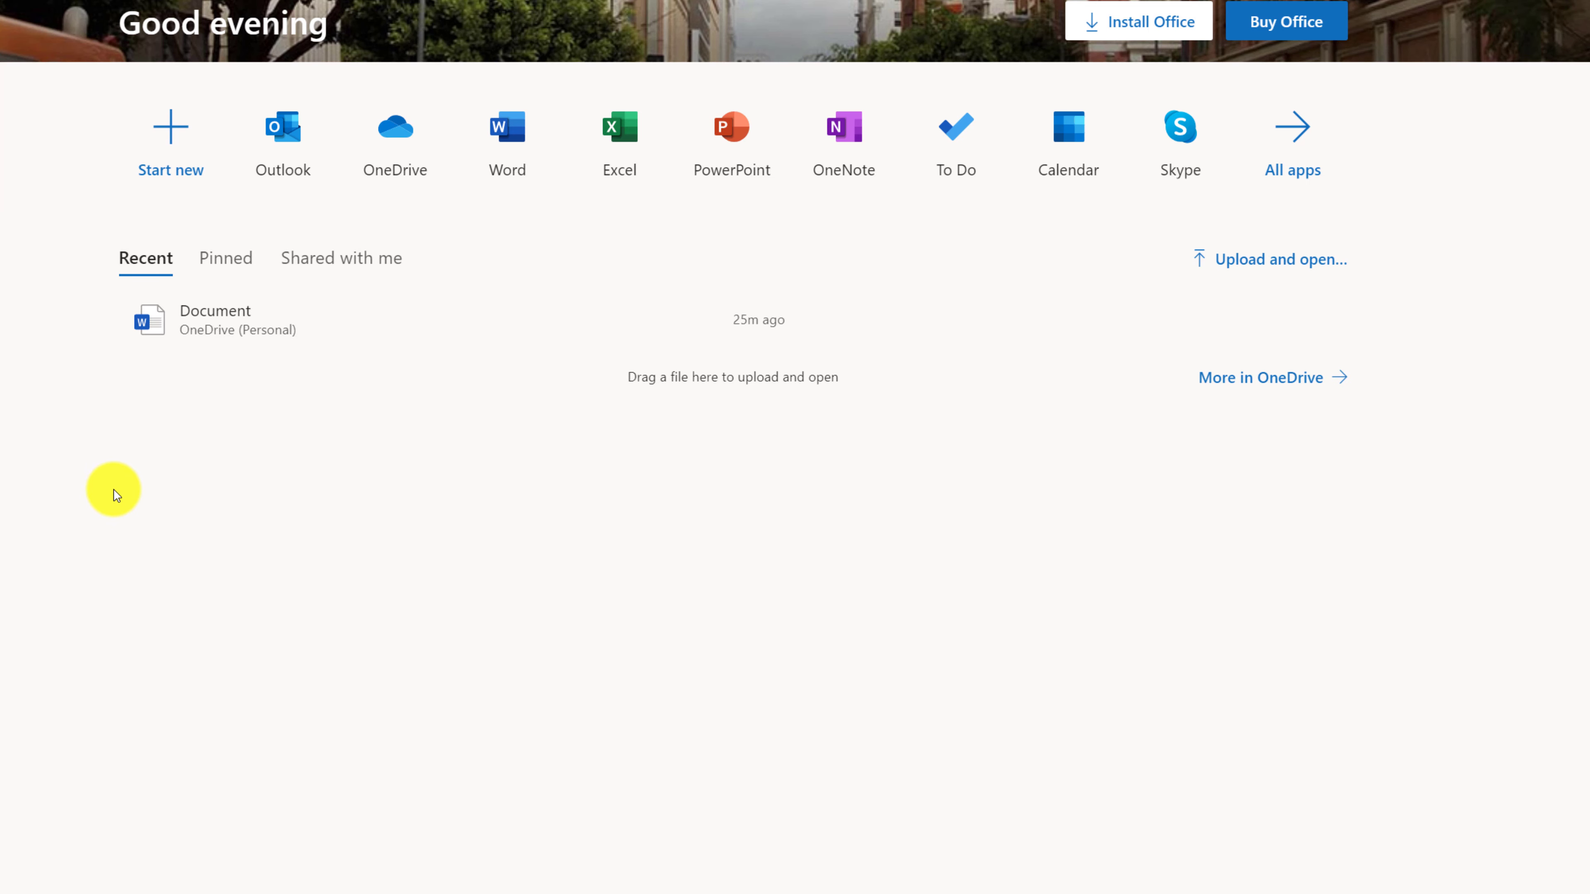
Step: Look over the file types offered for creating a new file and open Word's start page
click(165, 154)
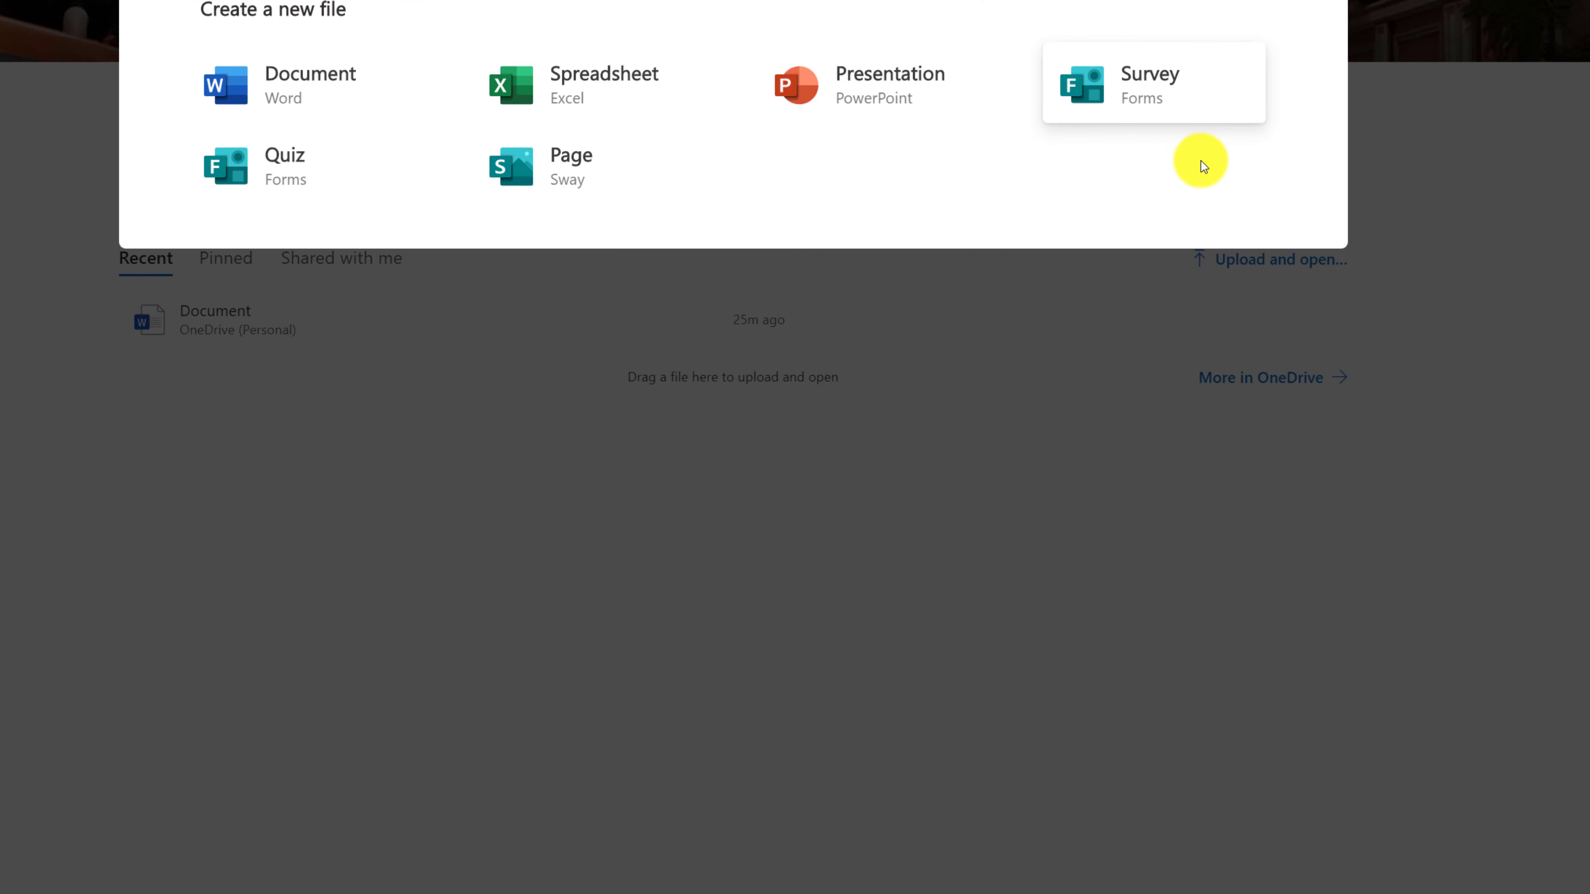
click(472, 529)
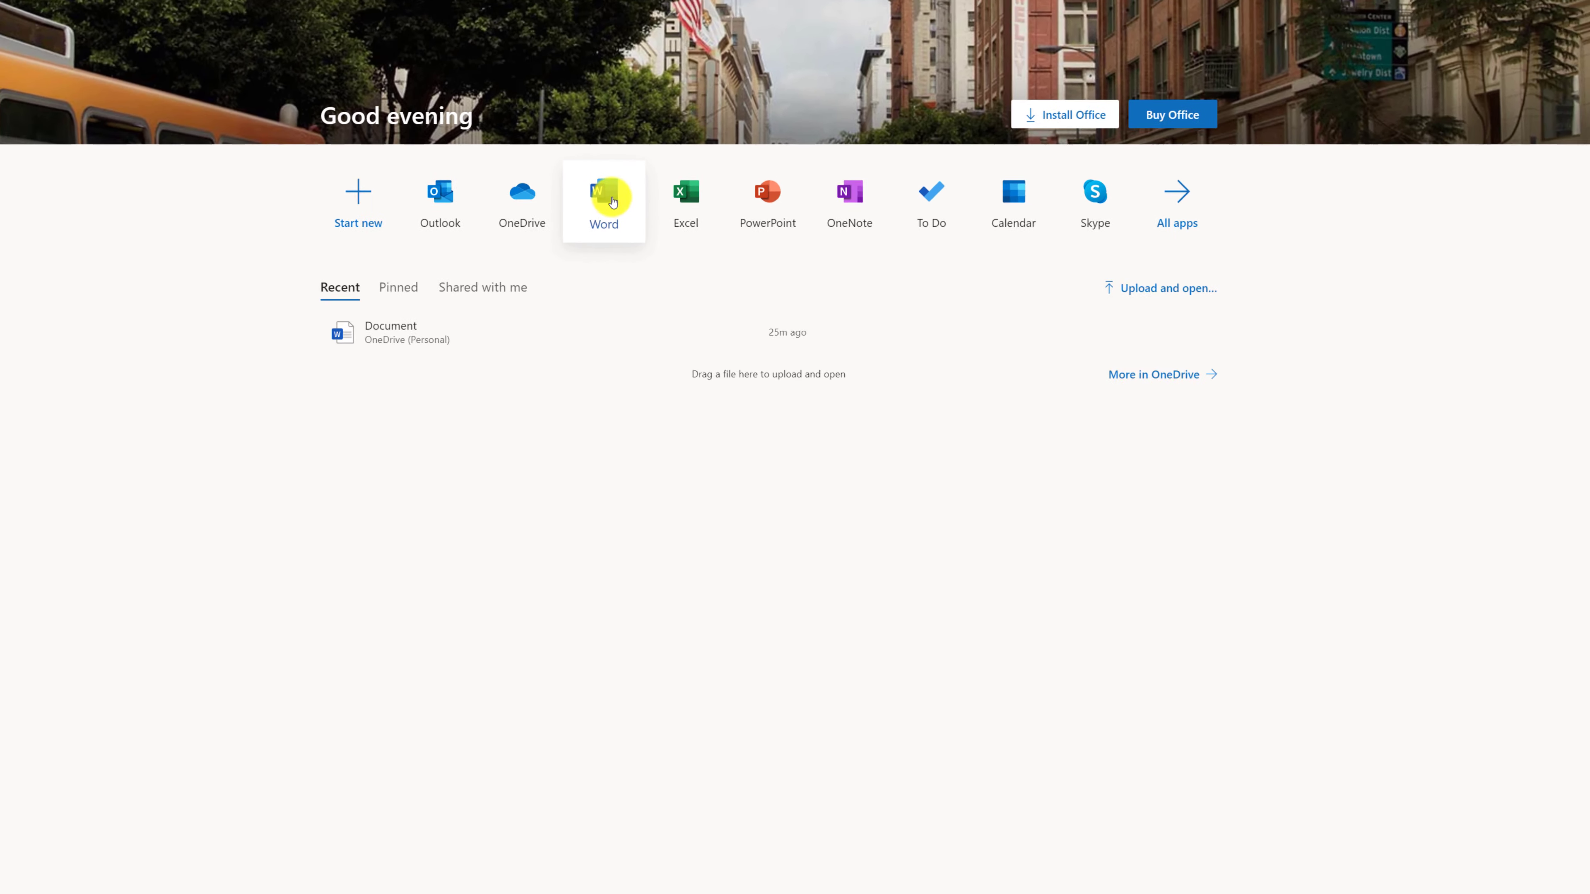
click(604, 195)
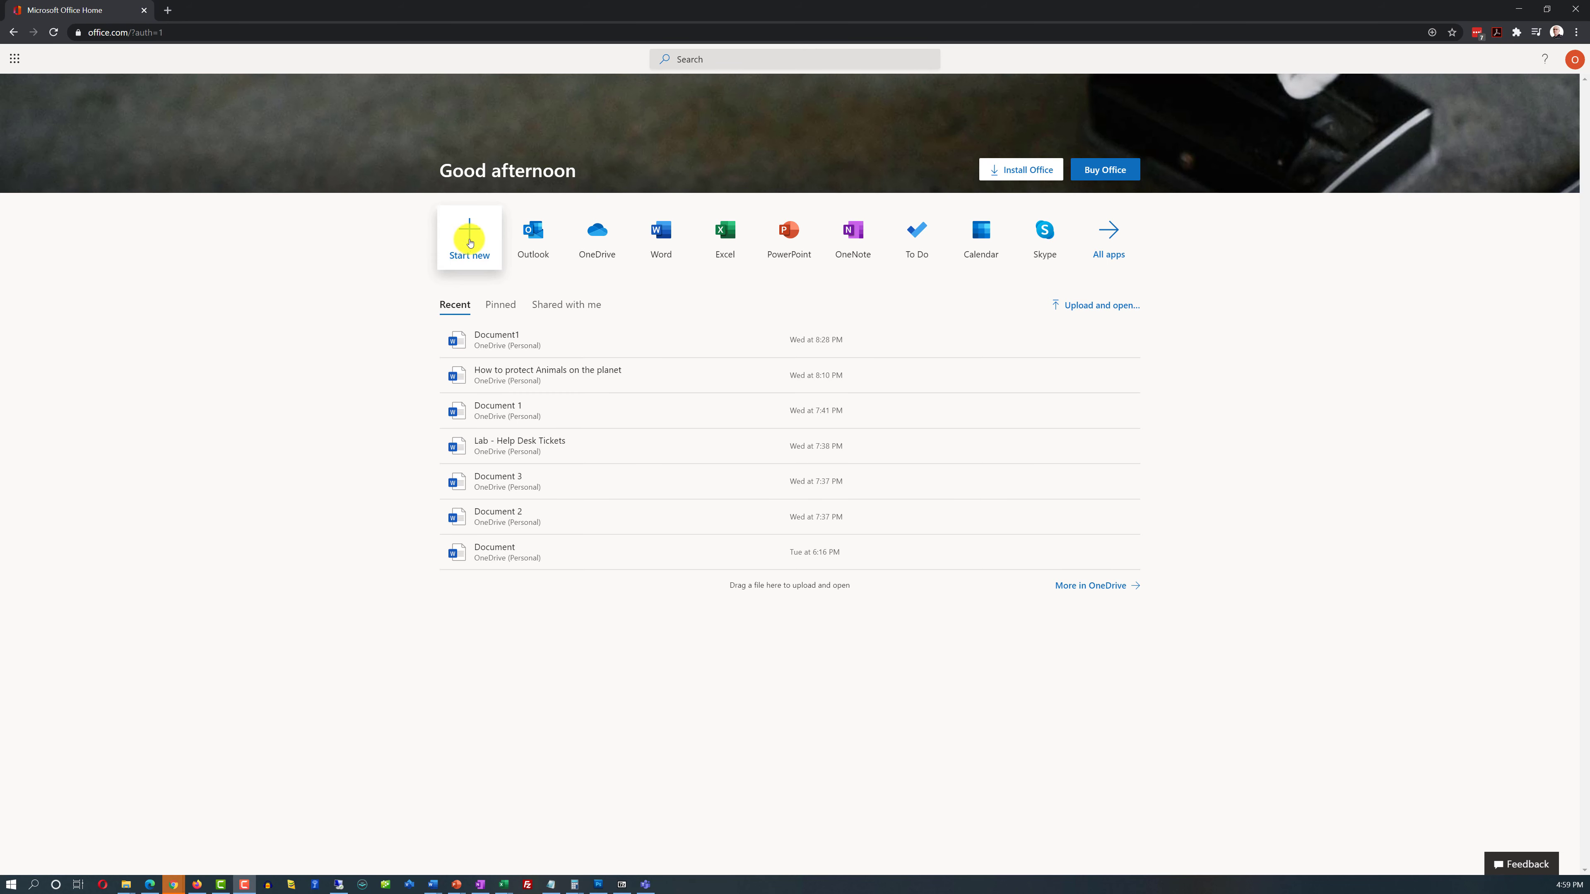
click(470, 242)
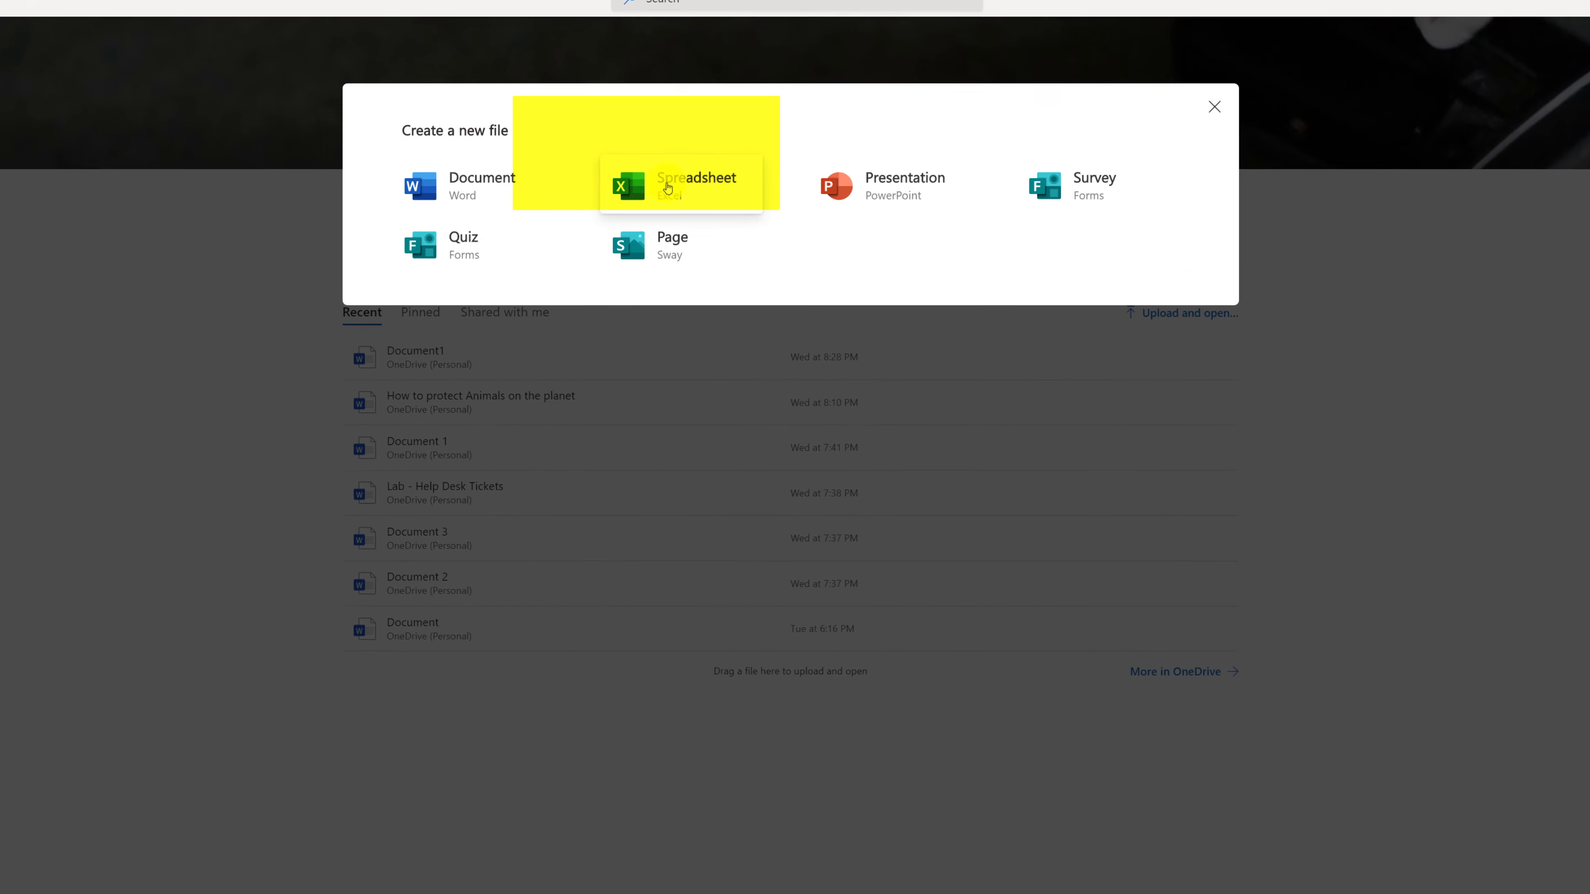
click(311, 257)
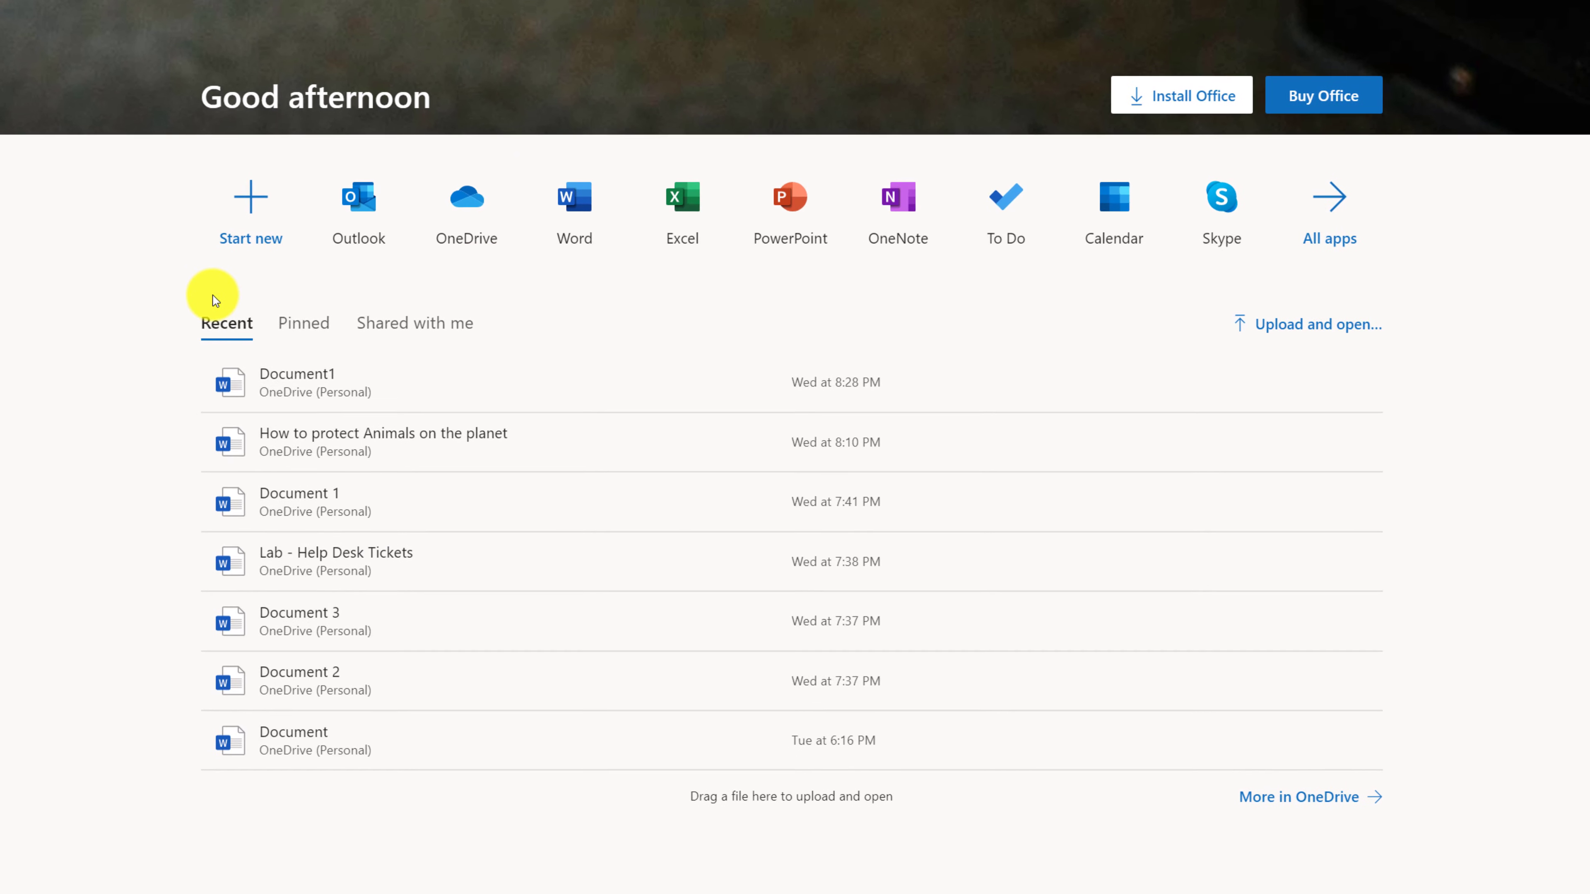
Step: Open Excel's start page and browse the full gallery of workbook templates
click(682, 227)
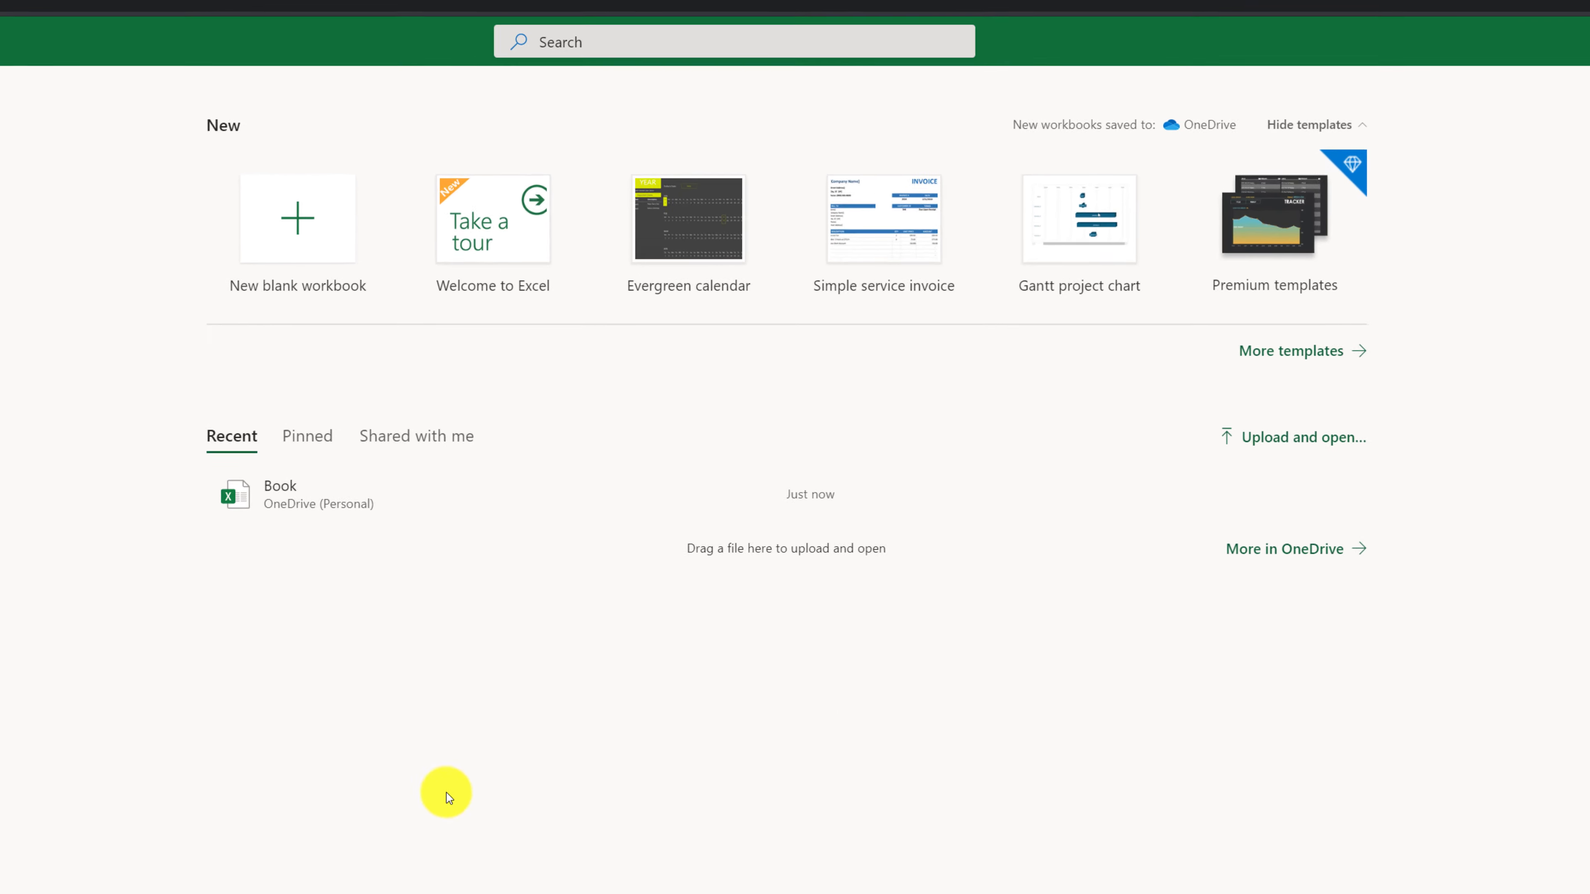
click(1291, 350)
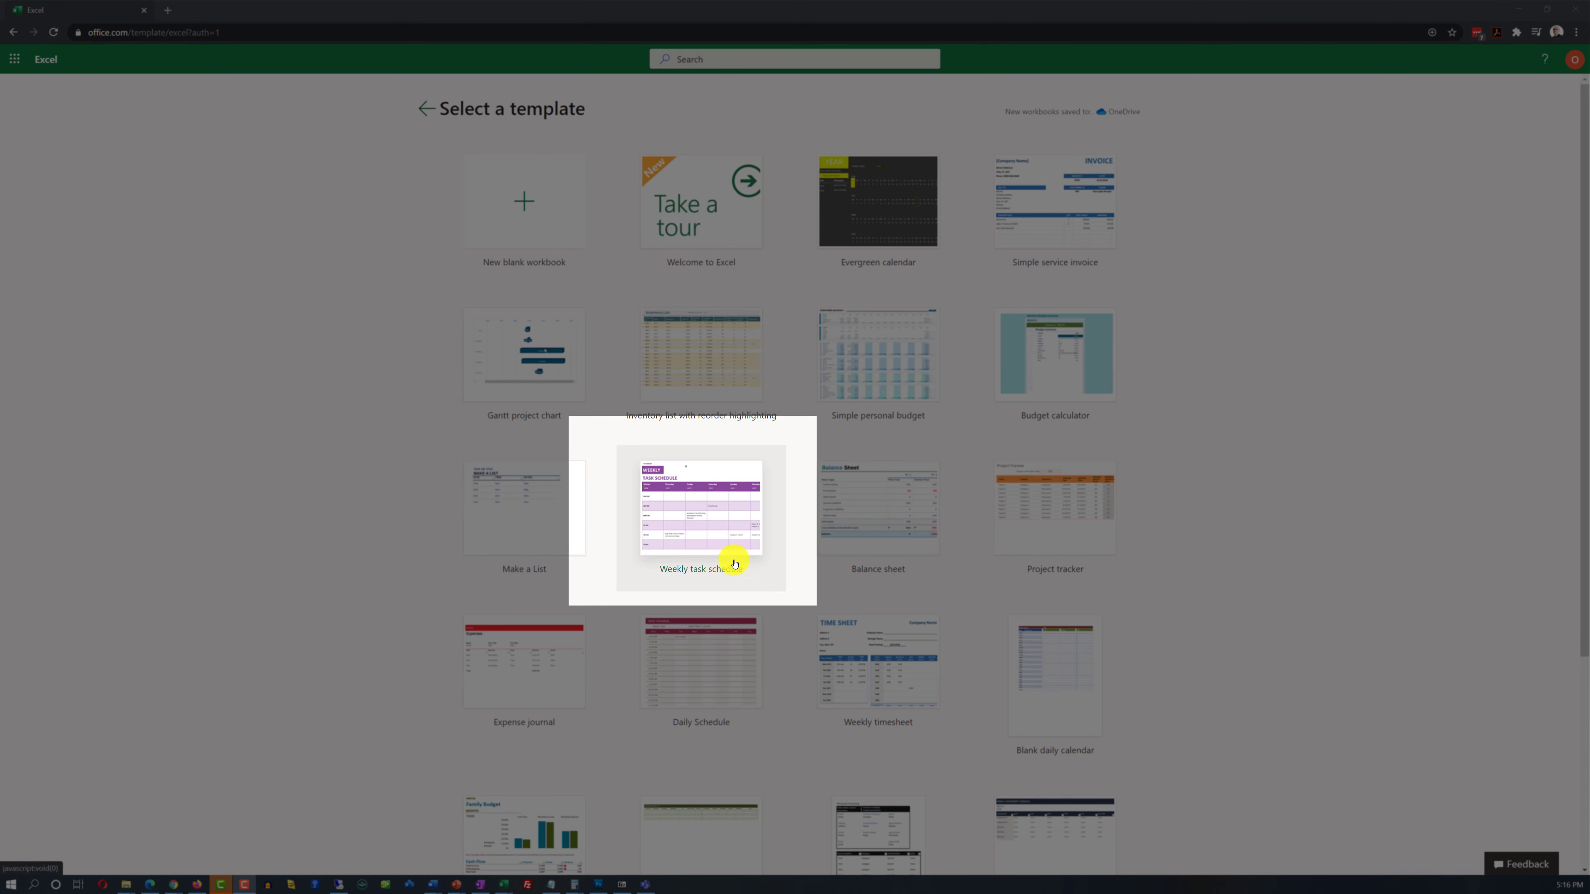
scroll(744, 642, down, 1)
scroll(745, 641, down, 5)
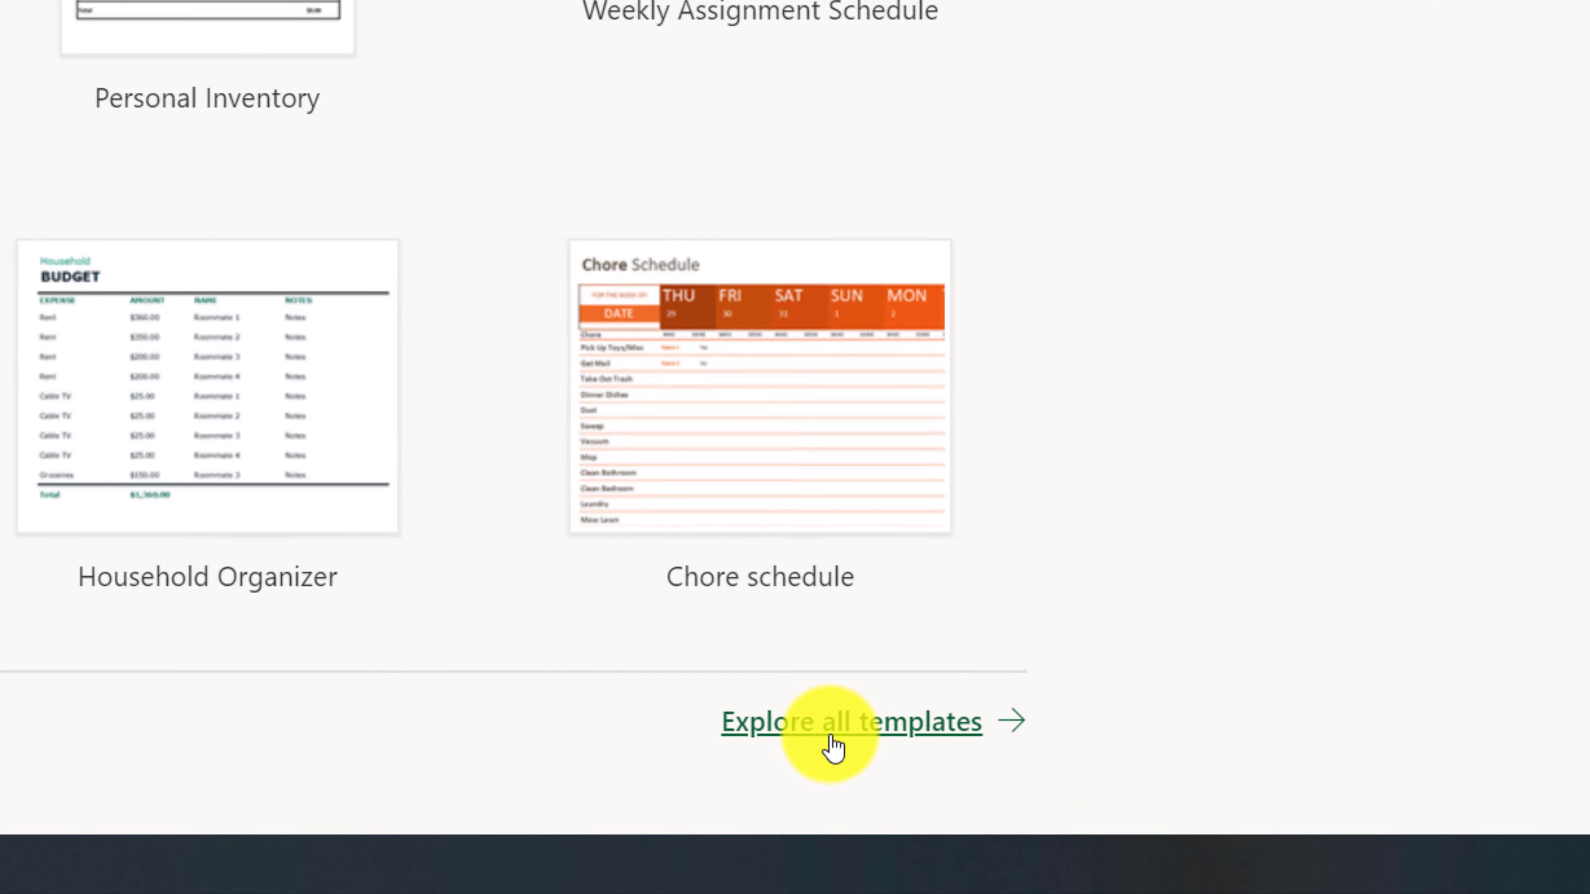
scroll(795, 416, up, 5)
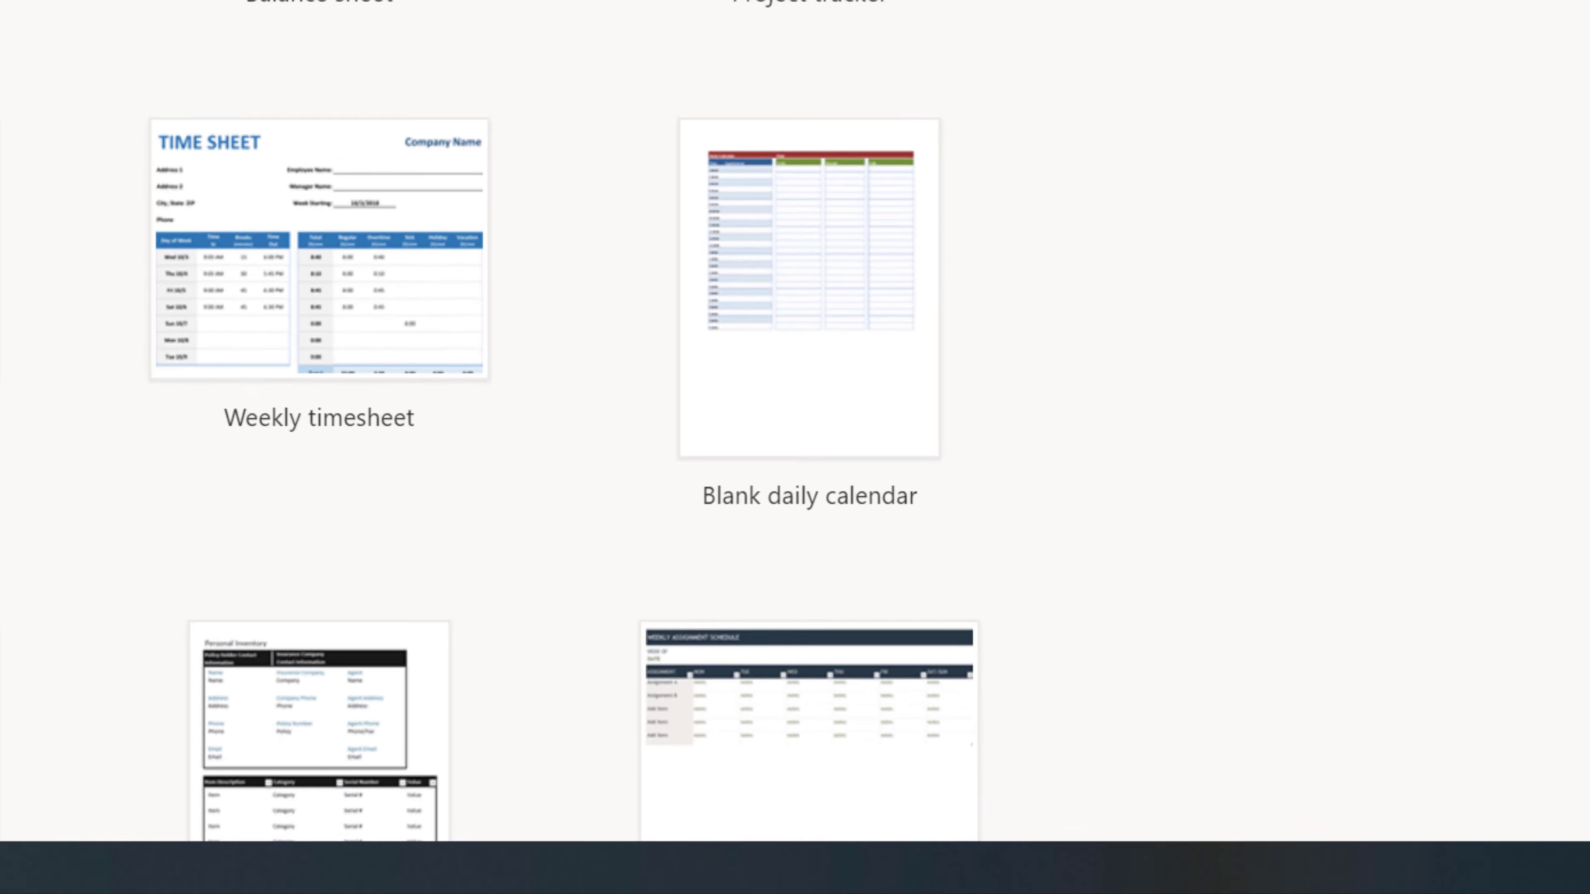
scroll(415, 96, up, 5)
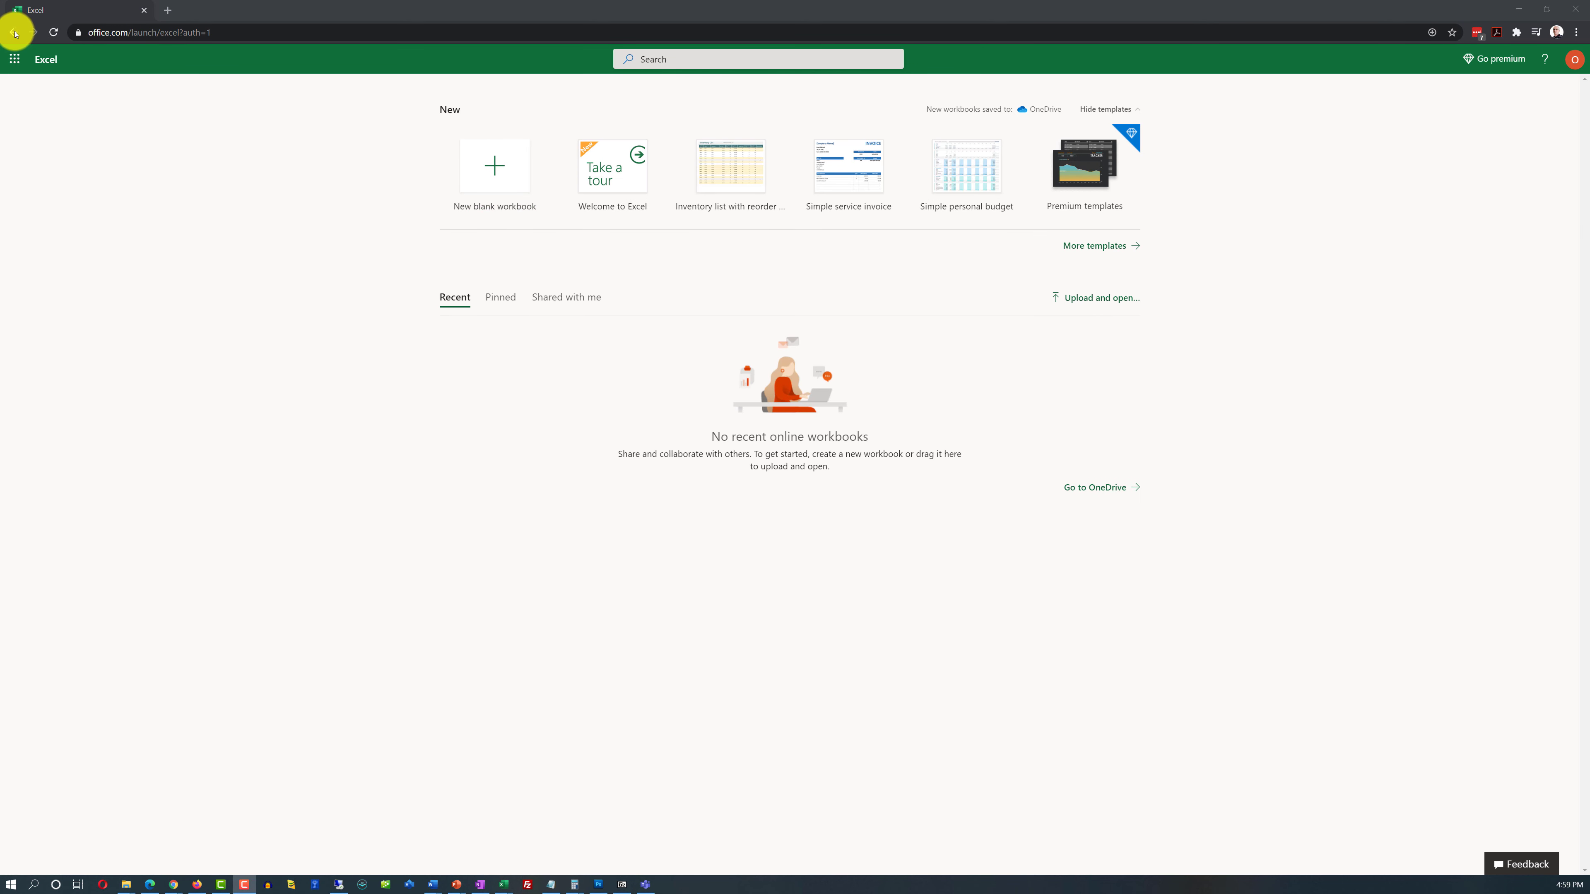
Step: Return to the Office home page, create a new Excel spreadsheet and turn off its Simplified Ribbon
click(14, 32)
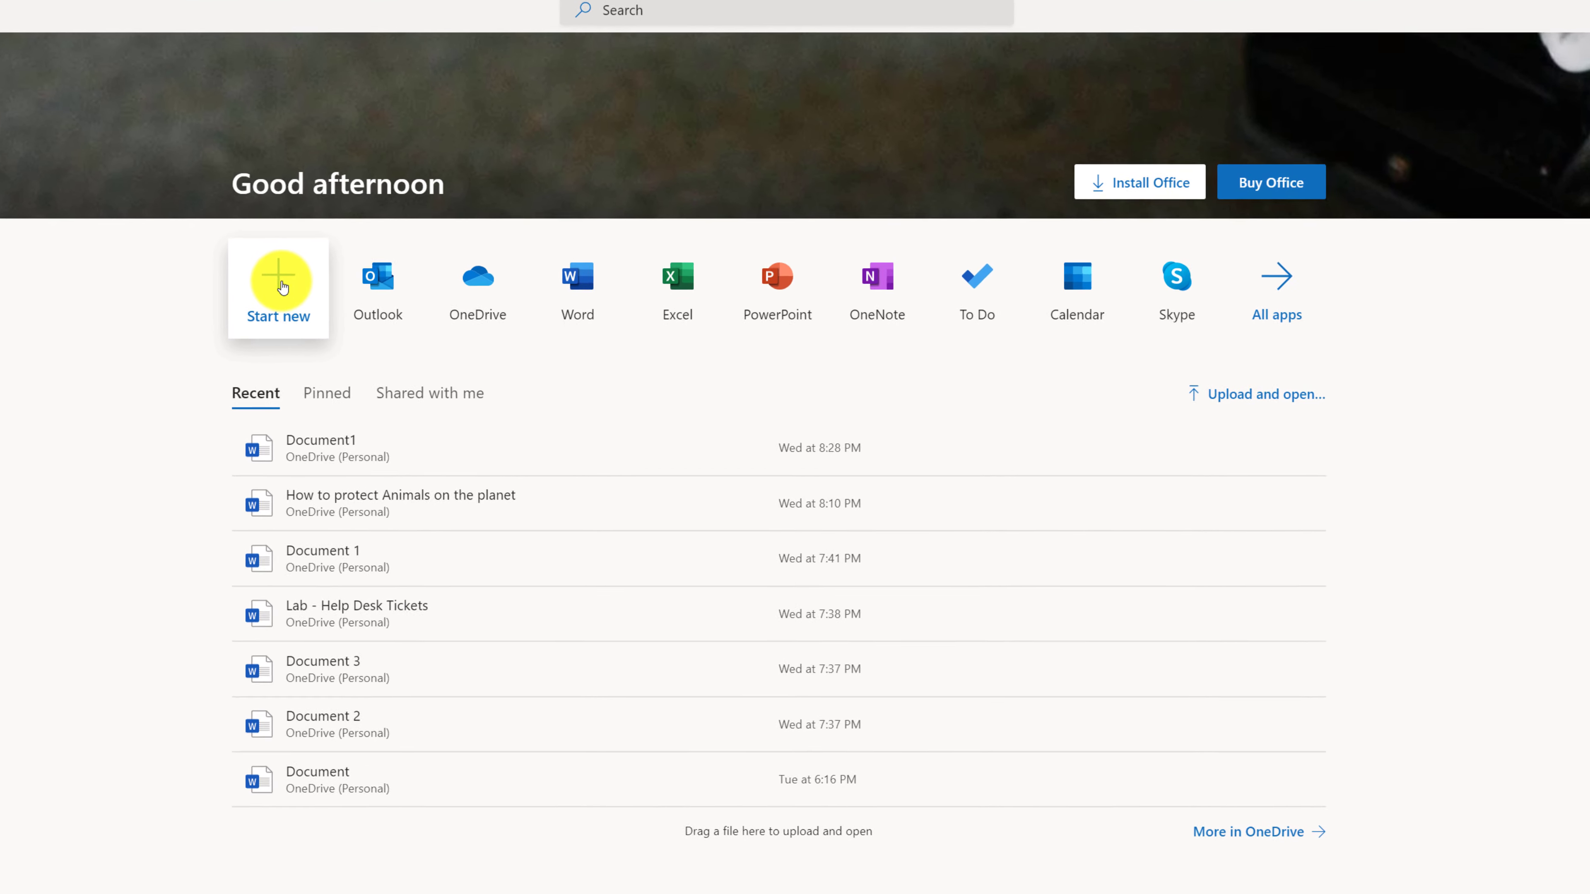
click(334, 269)
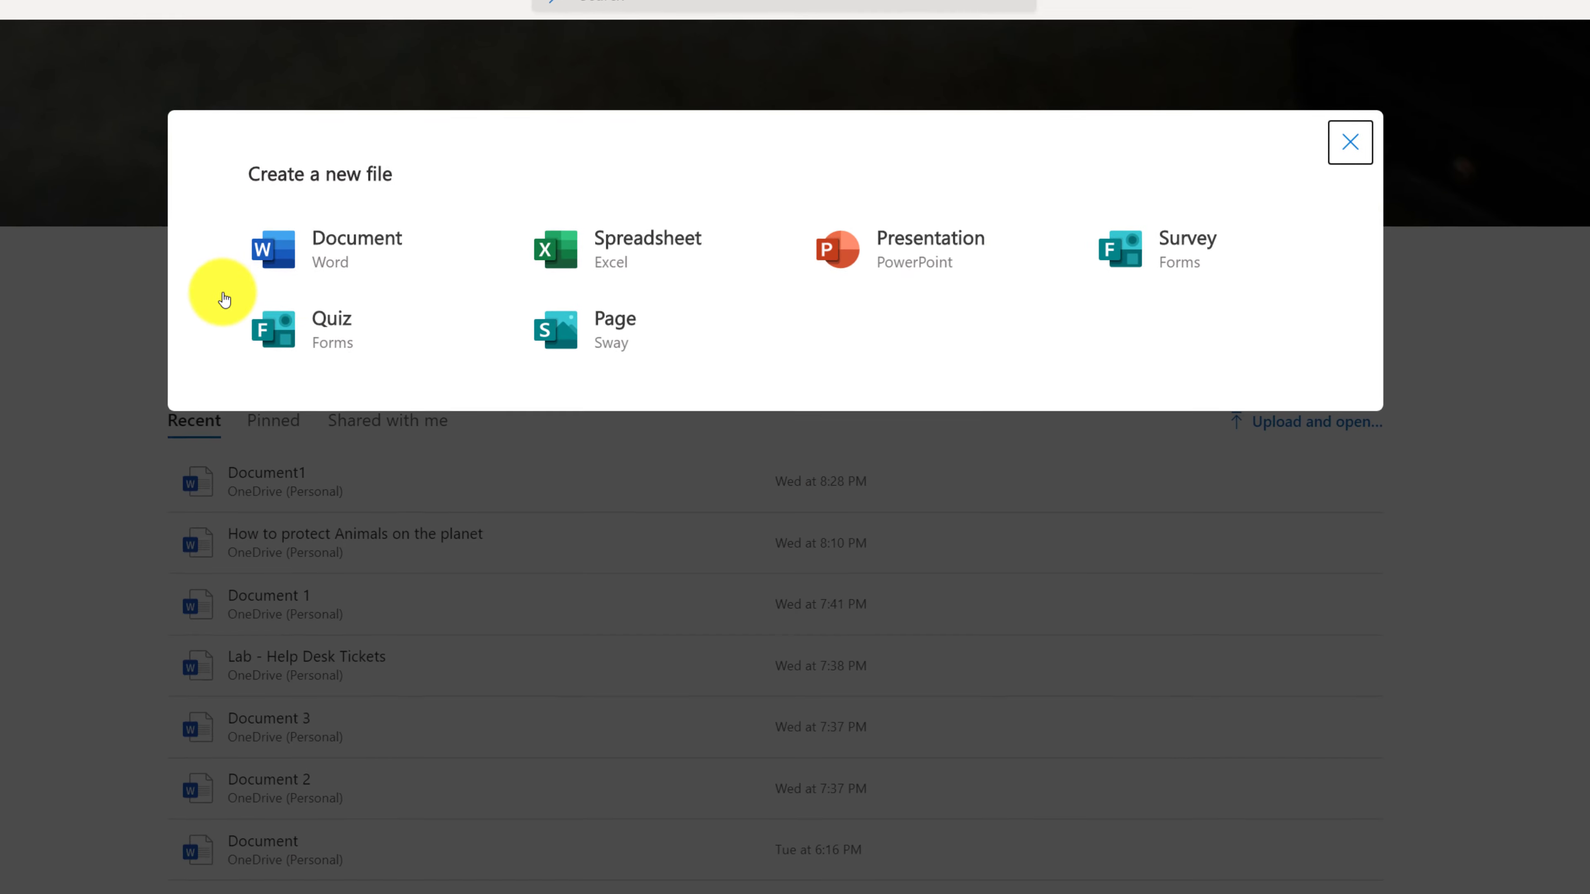
click(643, 254)
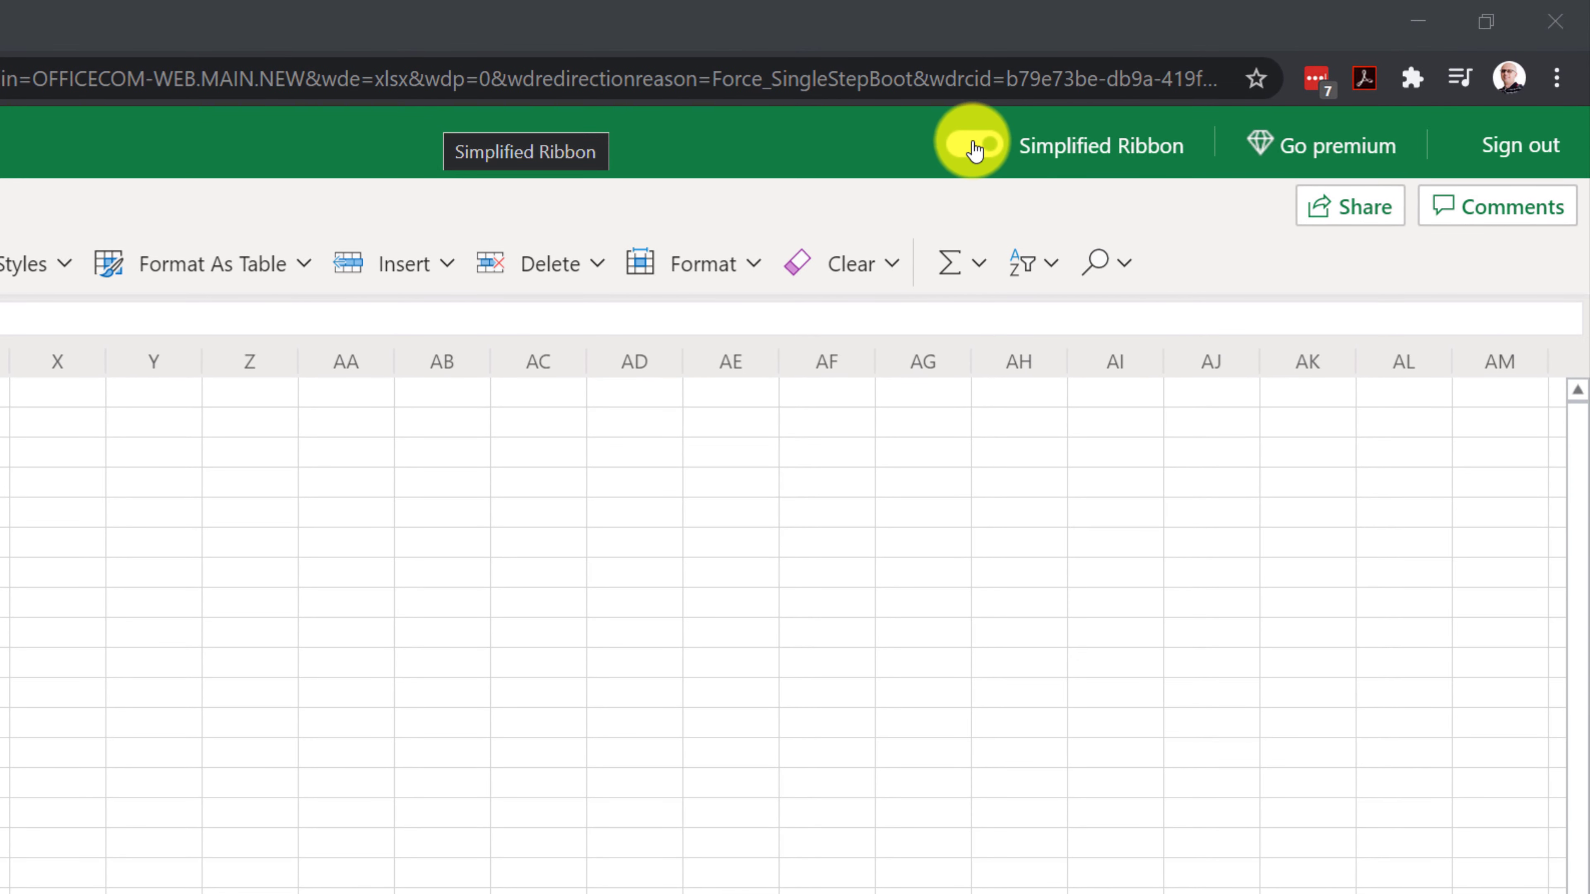
click(978, 148)
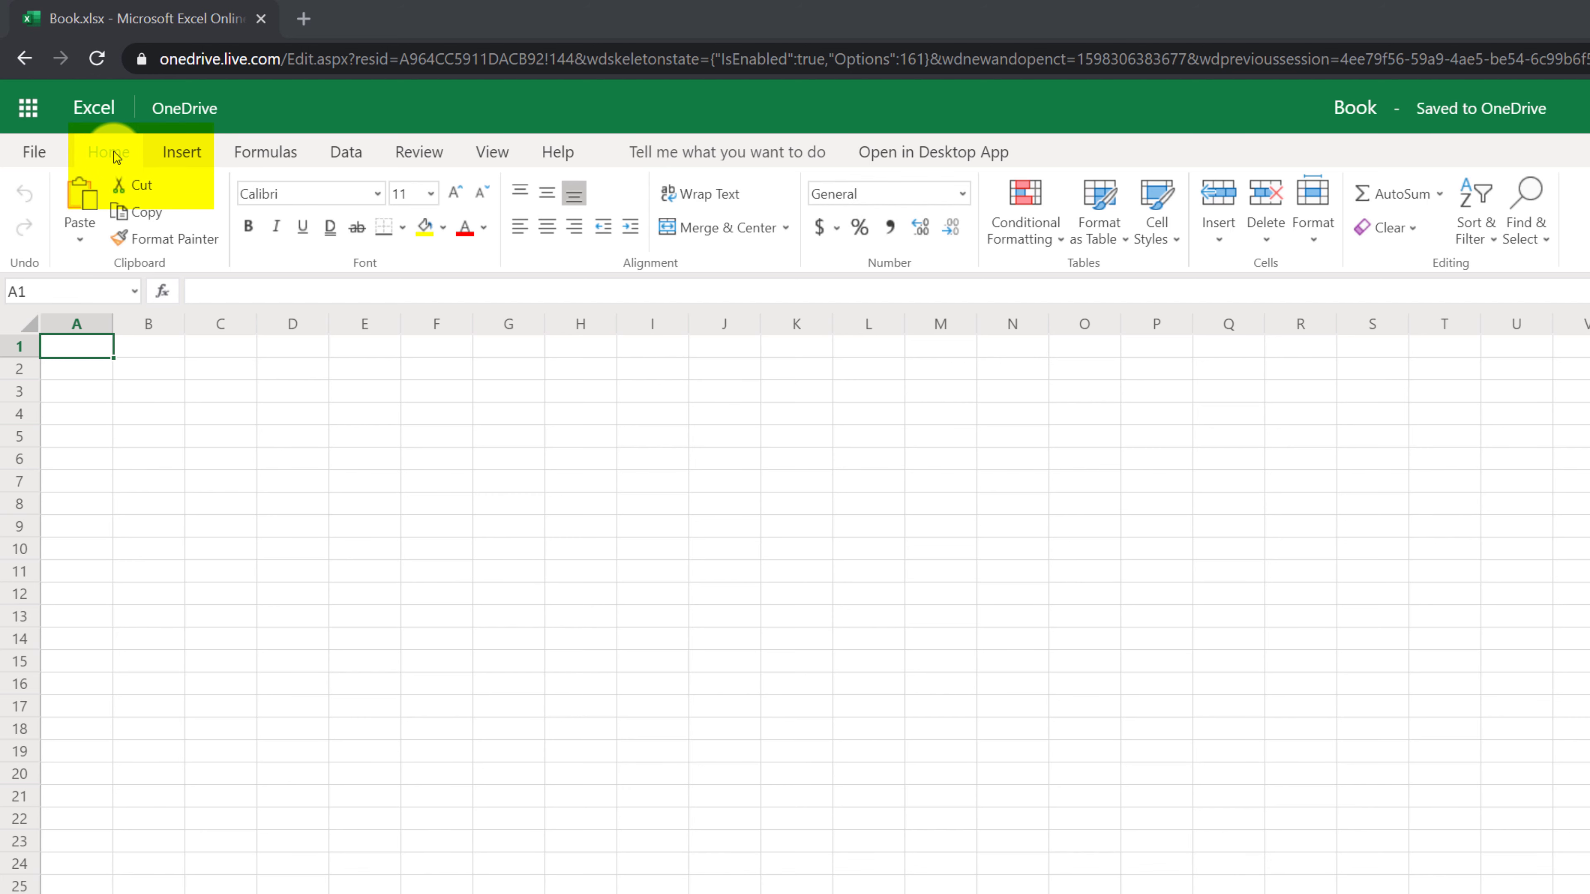
Step: Examine the Insert, Formulas and Data commands on the ribbon and return to the Home commands
click(180, 153)
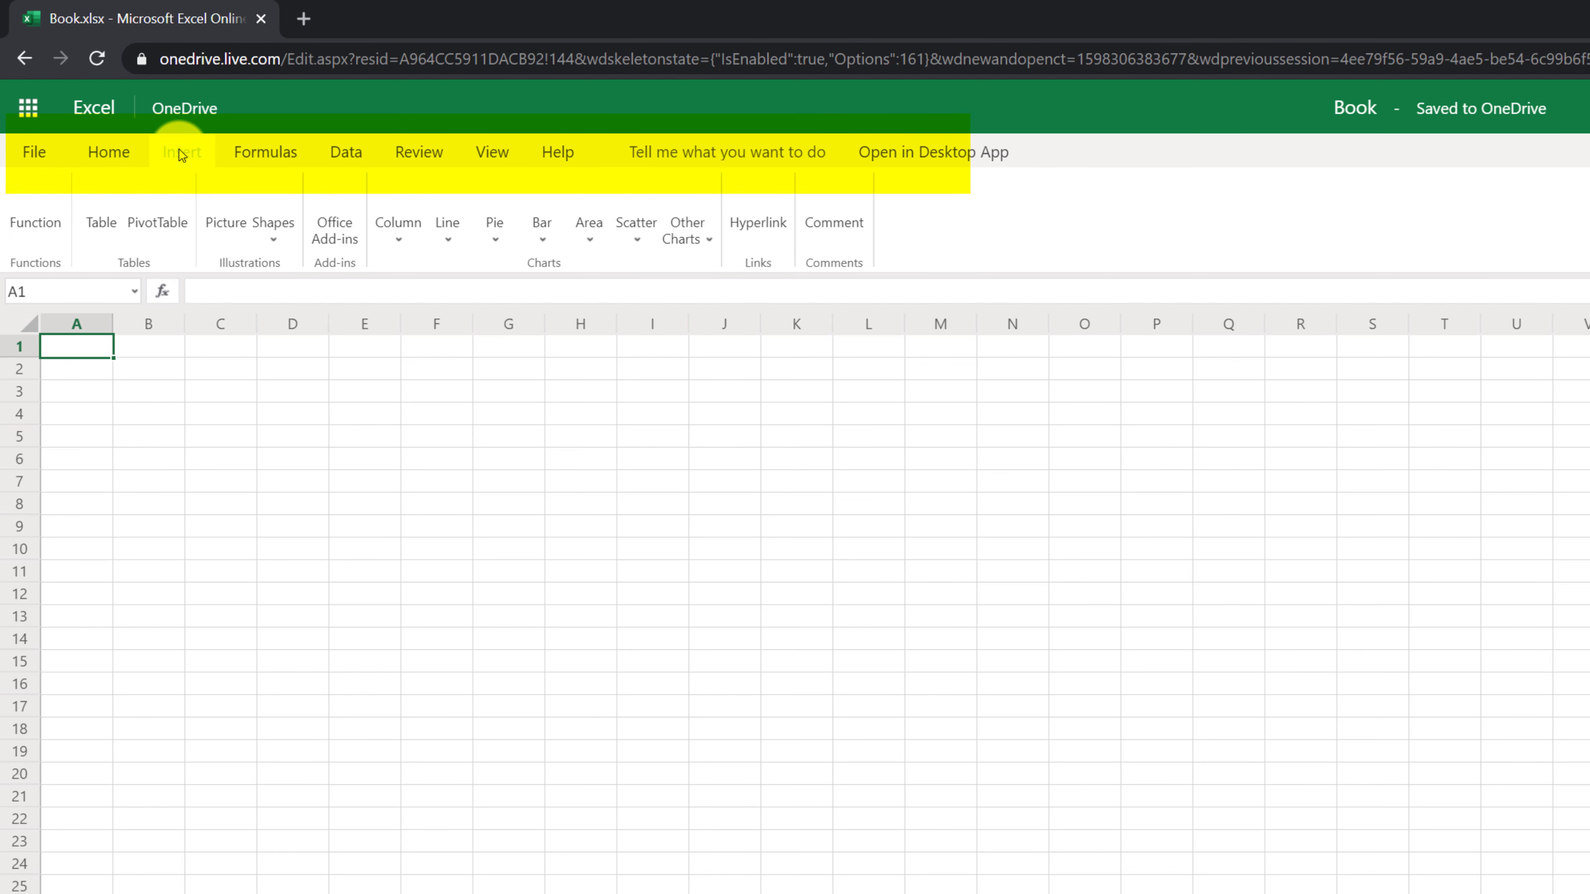
click(265, 153)
click(366, 157)
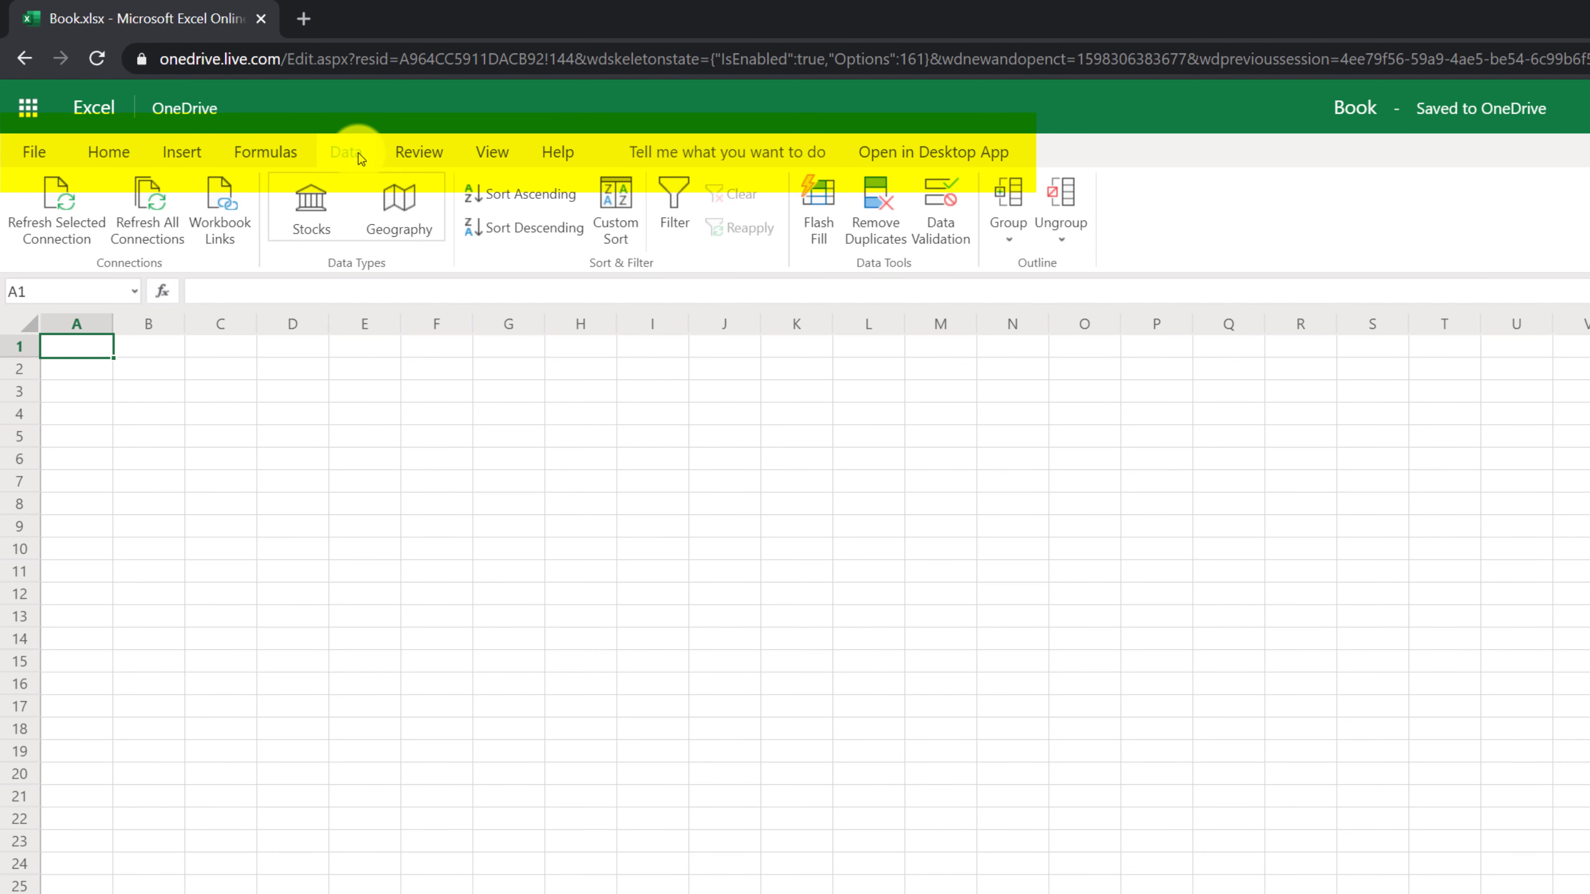
click(113, 155)
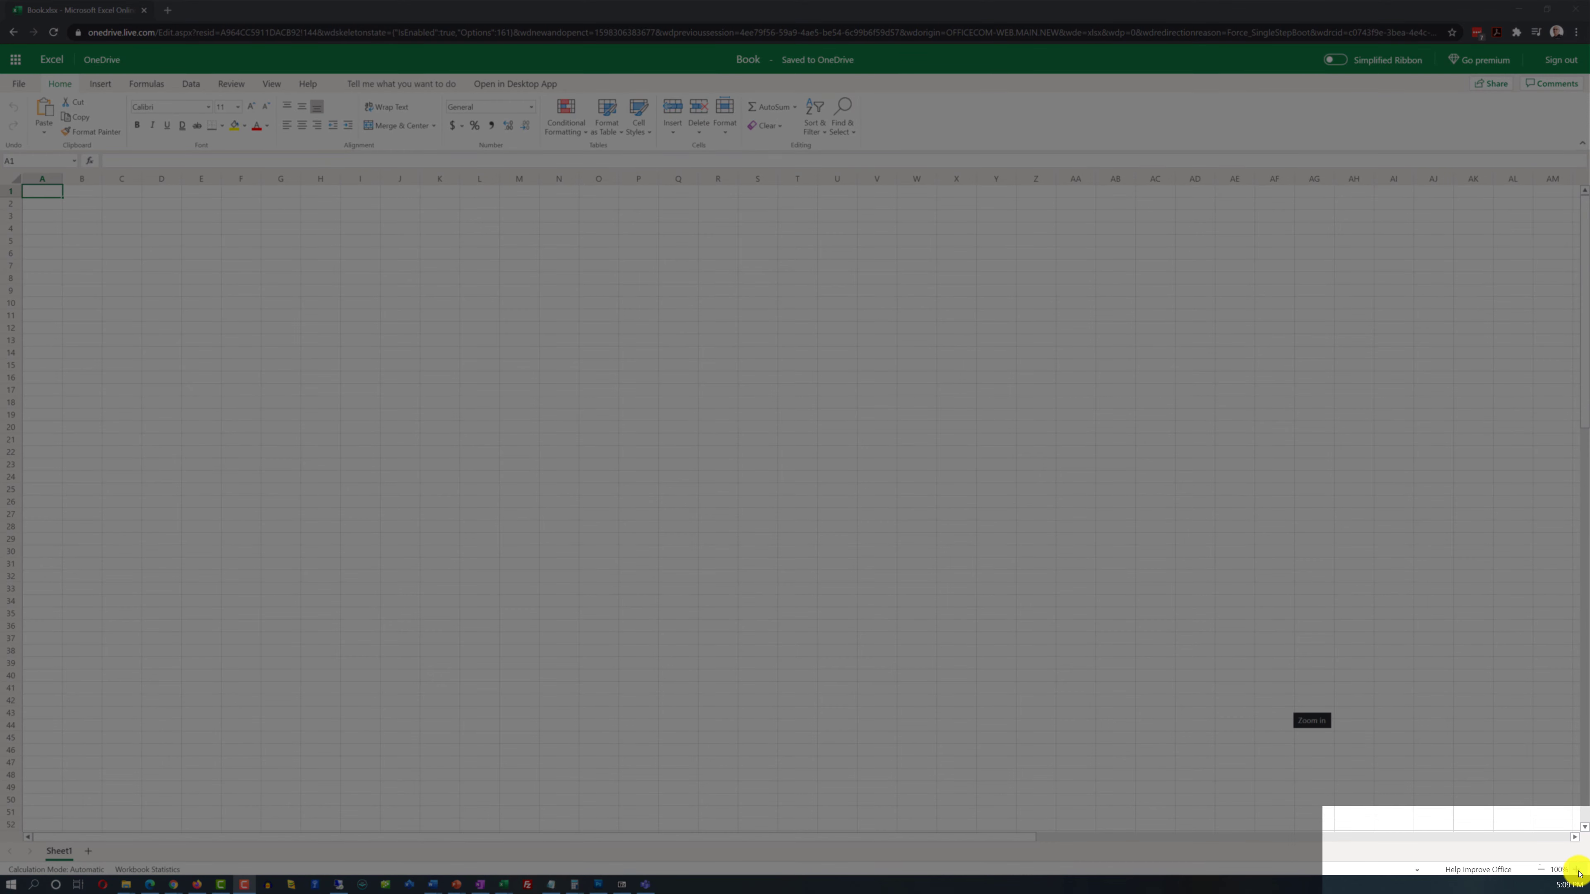
Step: Zoom the worksheet in to 220% and open the workbook statistics
click(1576, 869)
click(1577, 870)
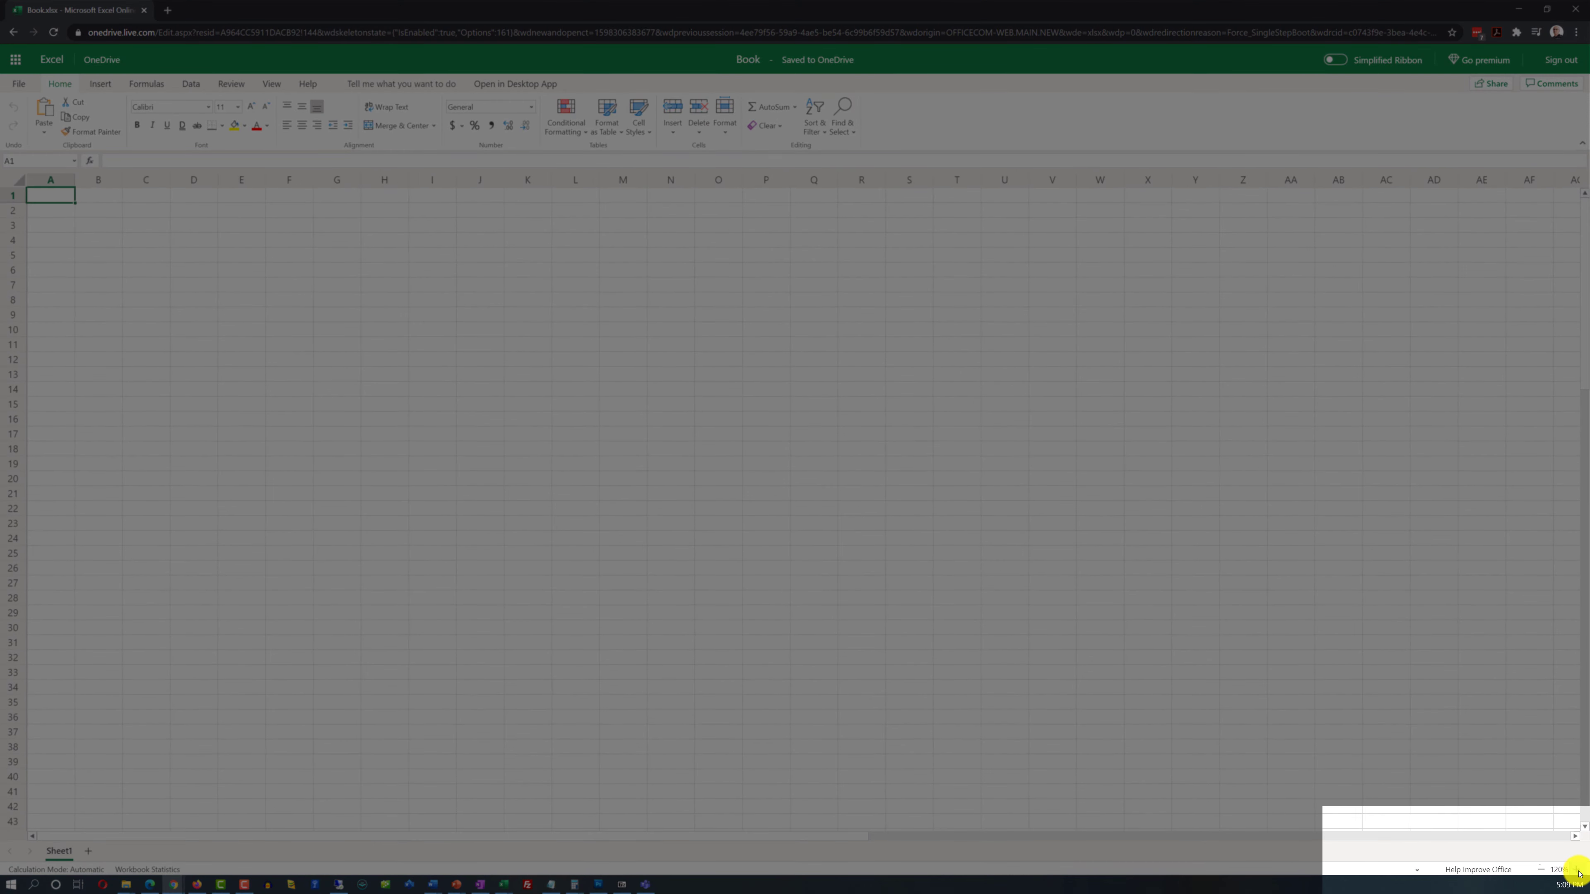
click(1577, 869)
click(1576, 870)
click(1577, 870)
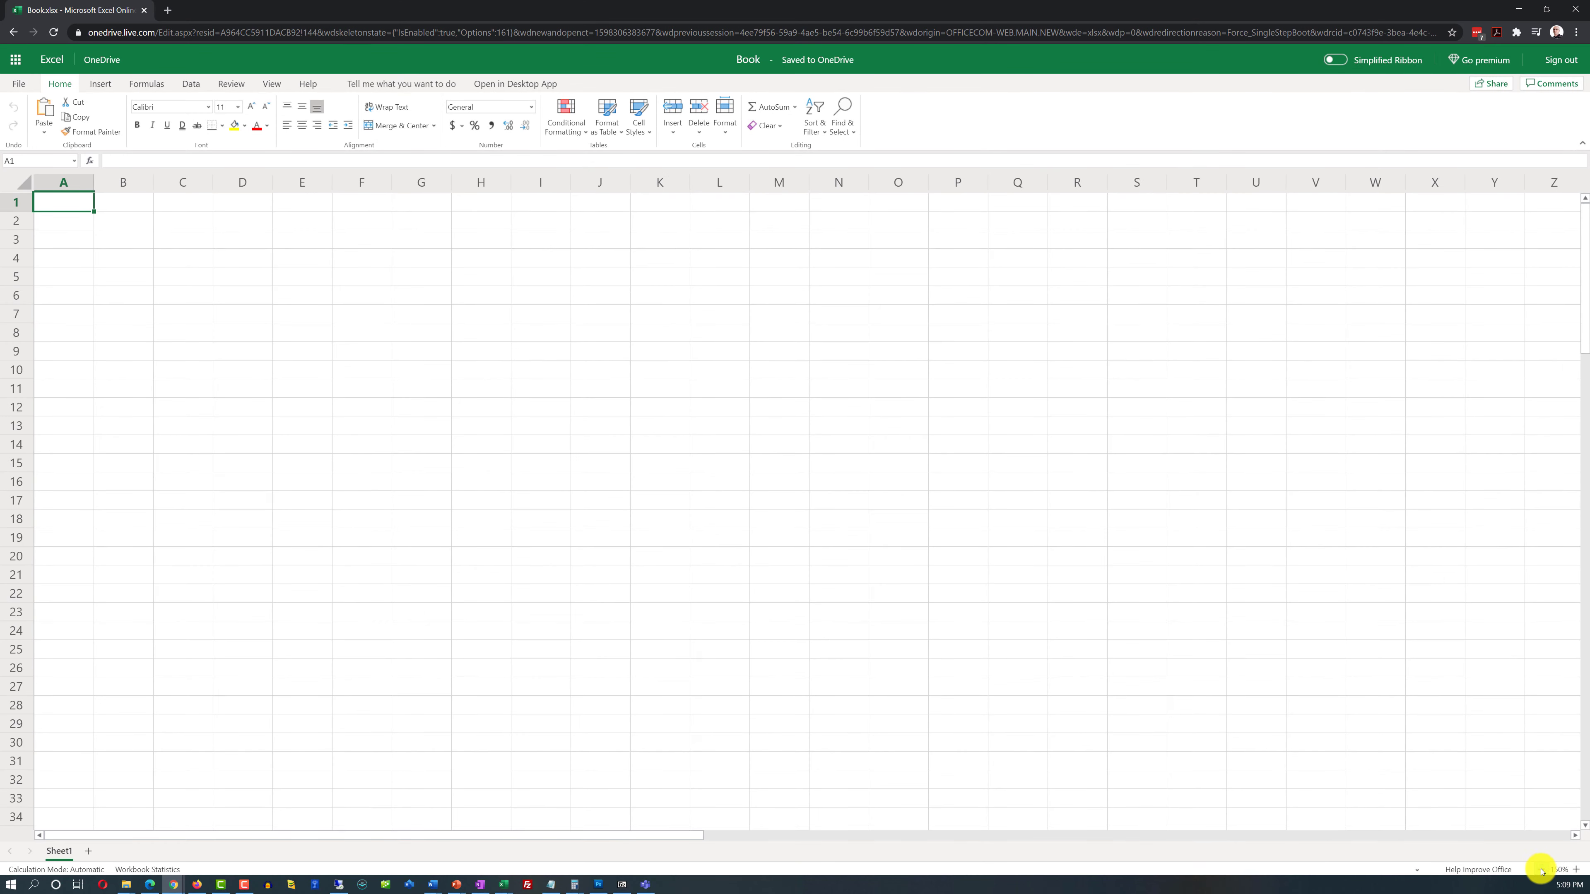
click(1541, 870)
click(1541, 870)
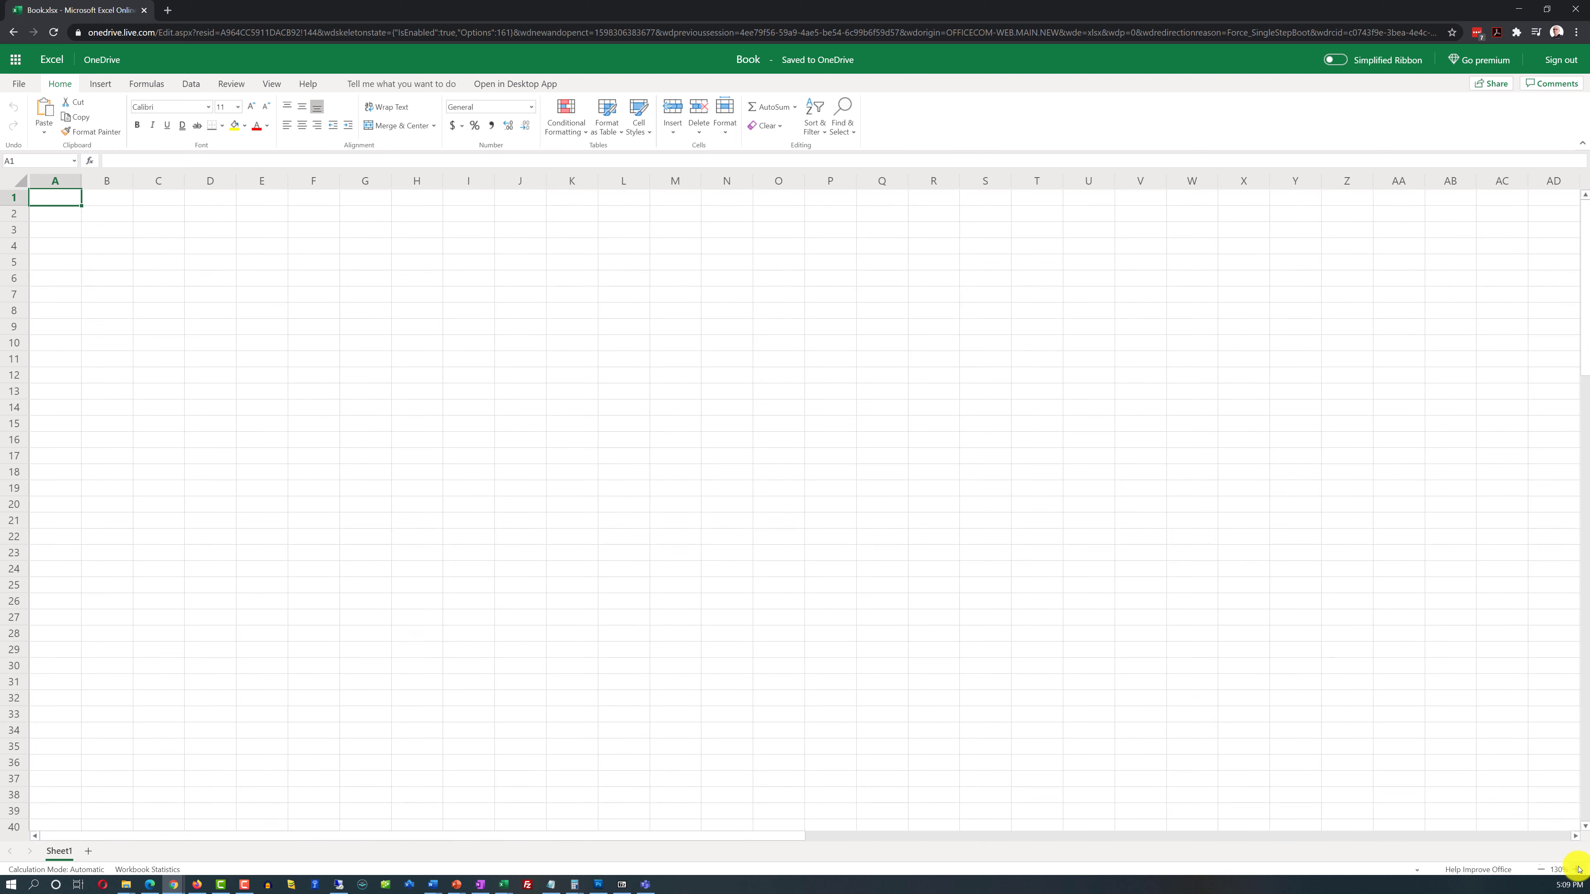
click(1577, 870)
click(1577, 870)
click(1577, 870)
click(1576, 870)
click(1576, 870)
click(1577, 870)
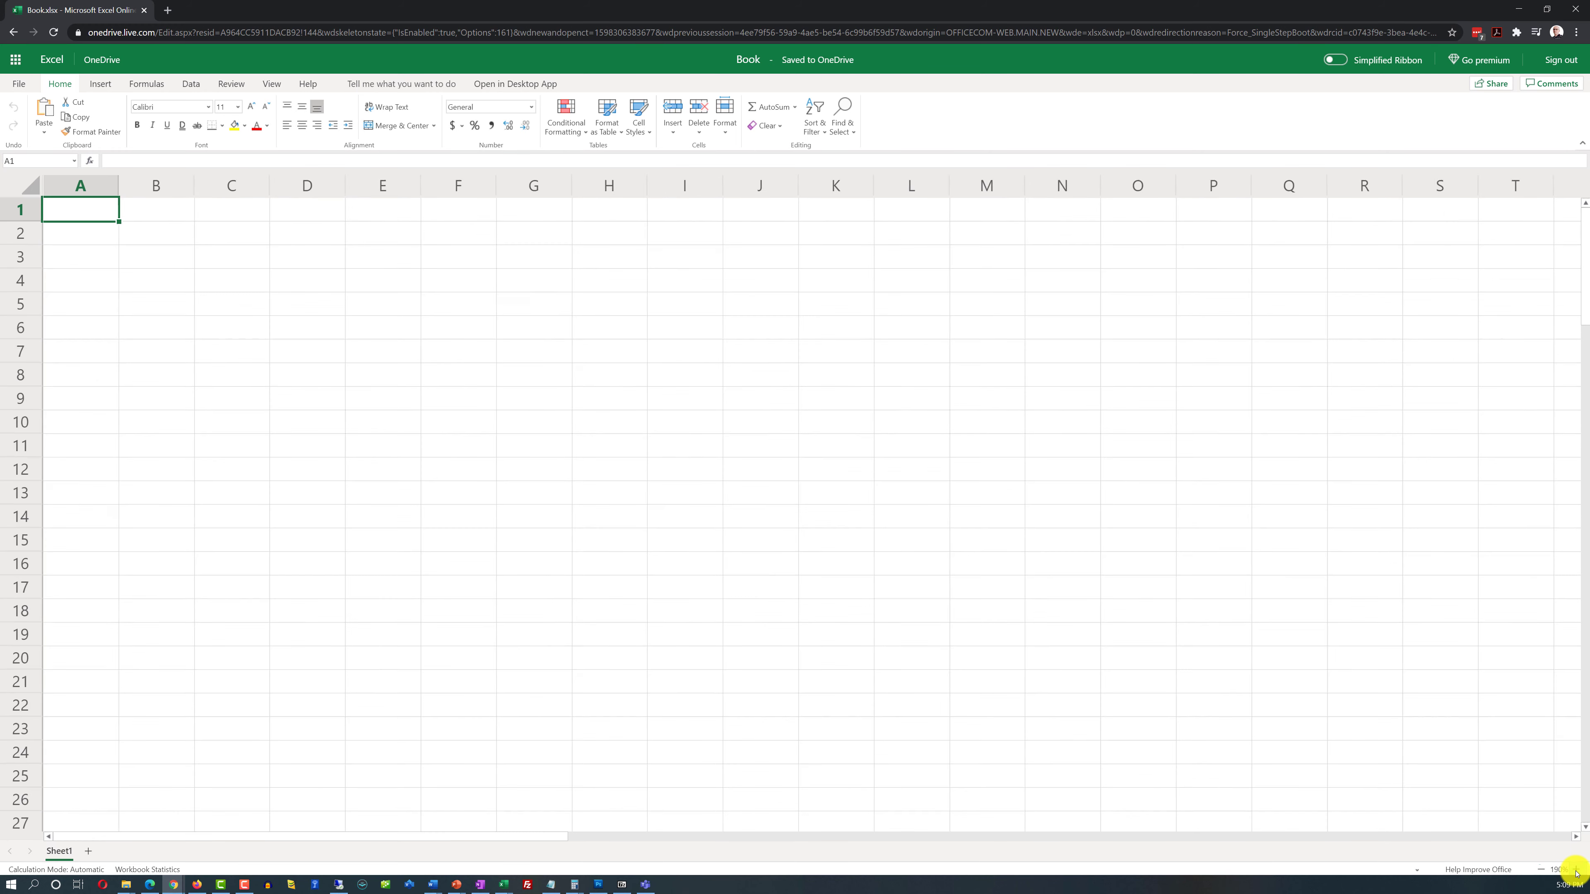
click(1576, 870)
click(1577, 870)
click(1576, 870)
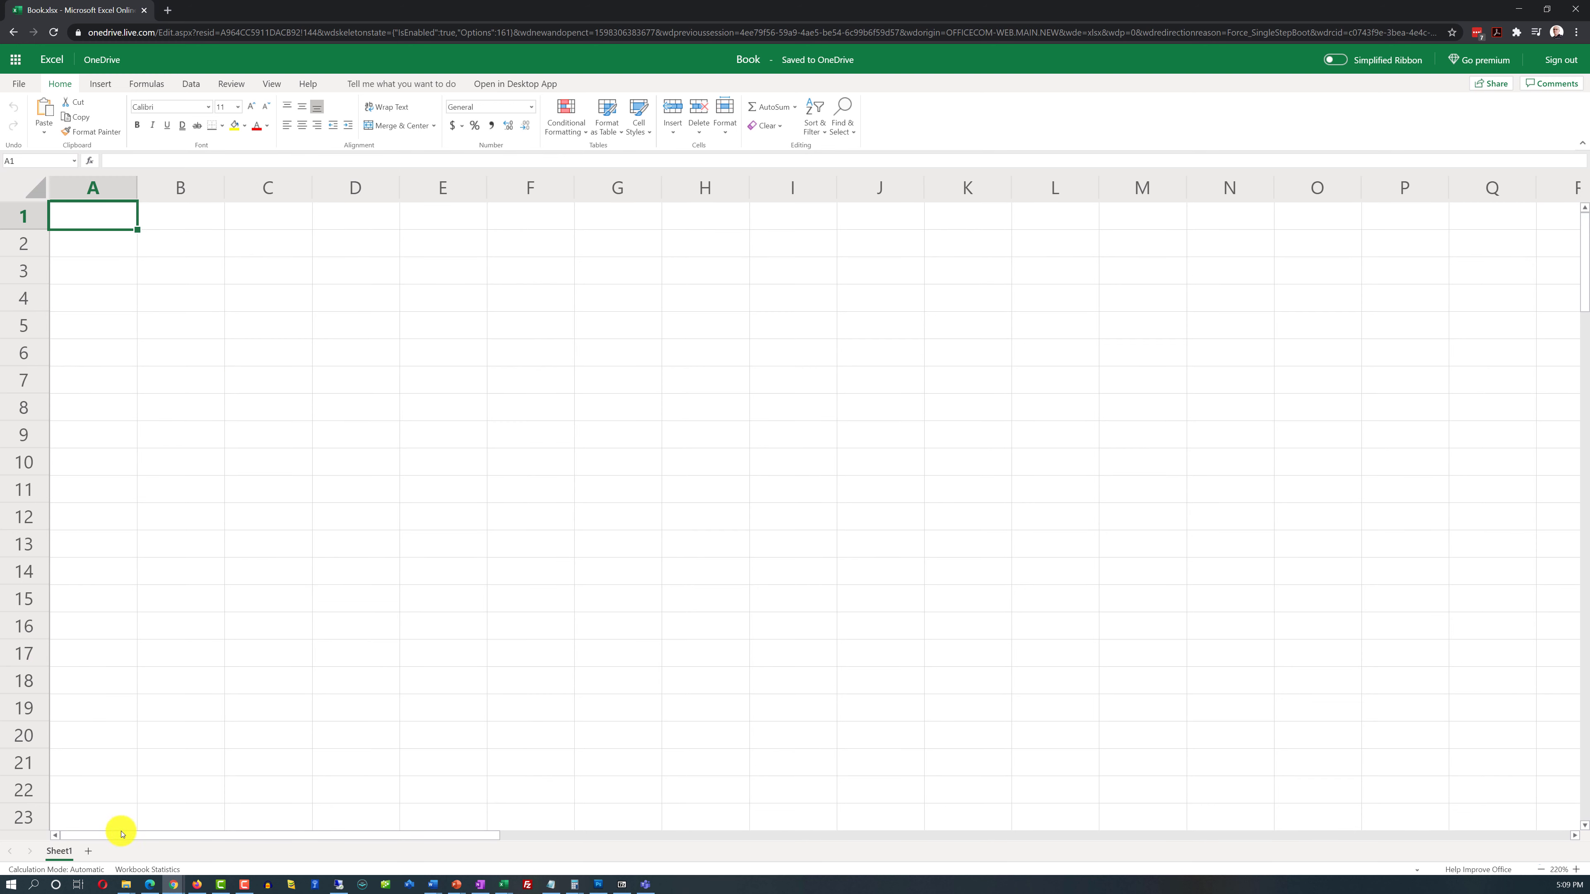
click(152, 871)
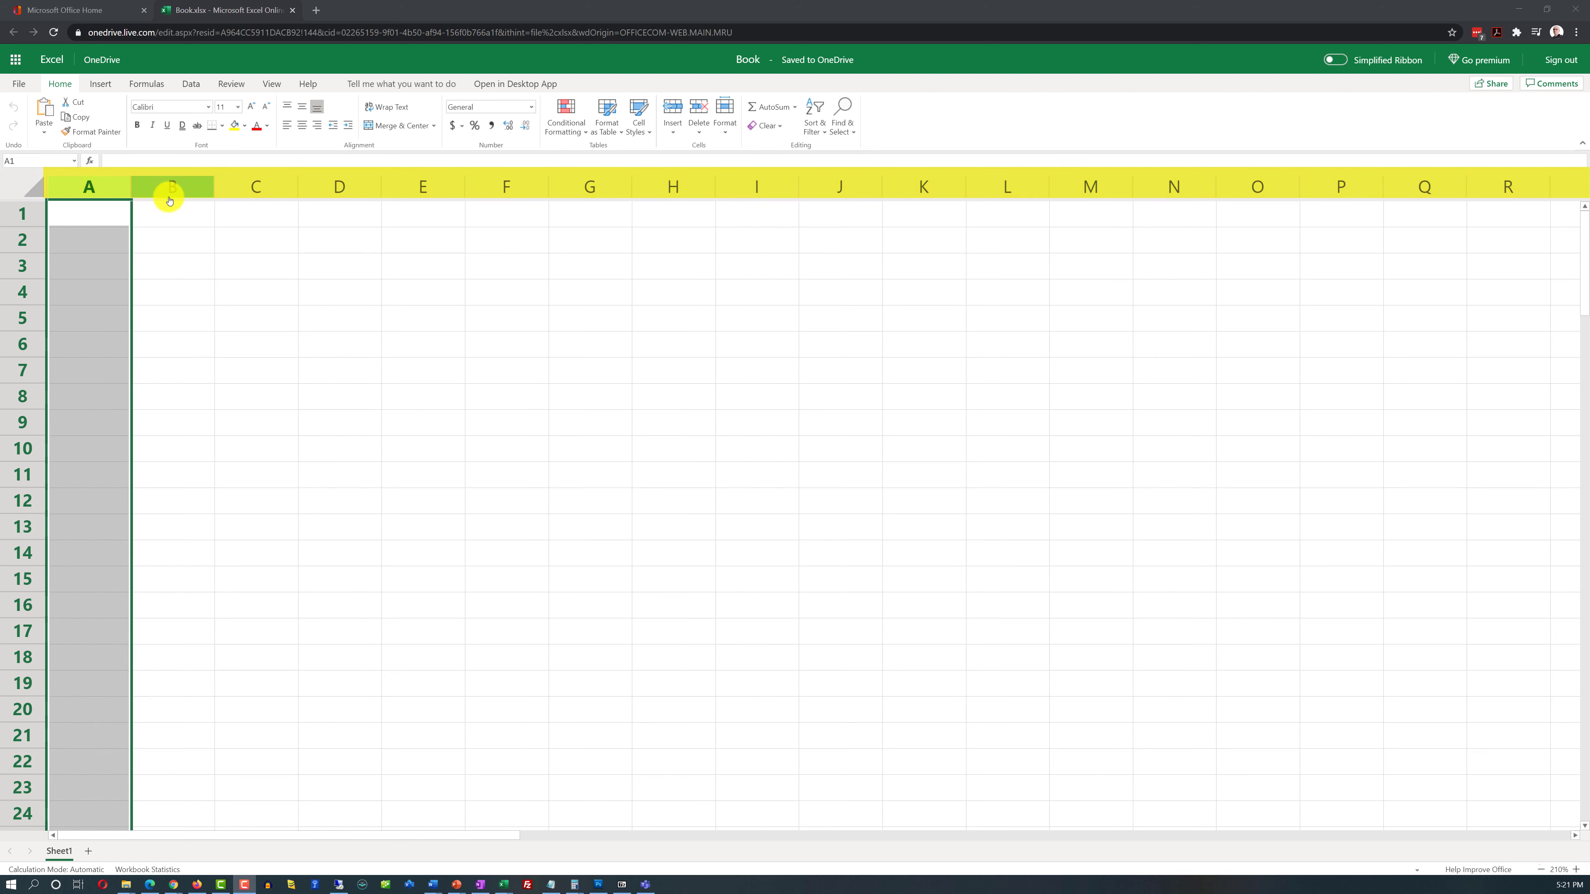
Step: Select whole columns B, C, D, E, F and G one after another
click(170, 190)
click(240, 197)
click(319, 195)
click(419, 191)
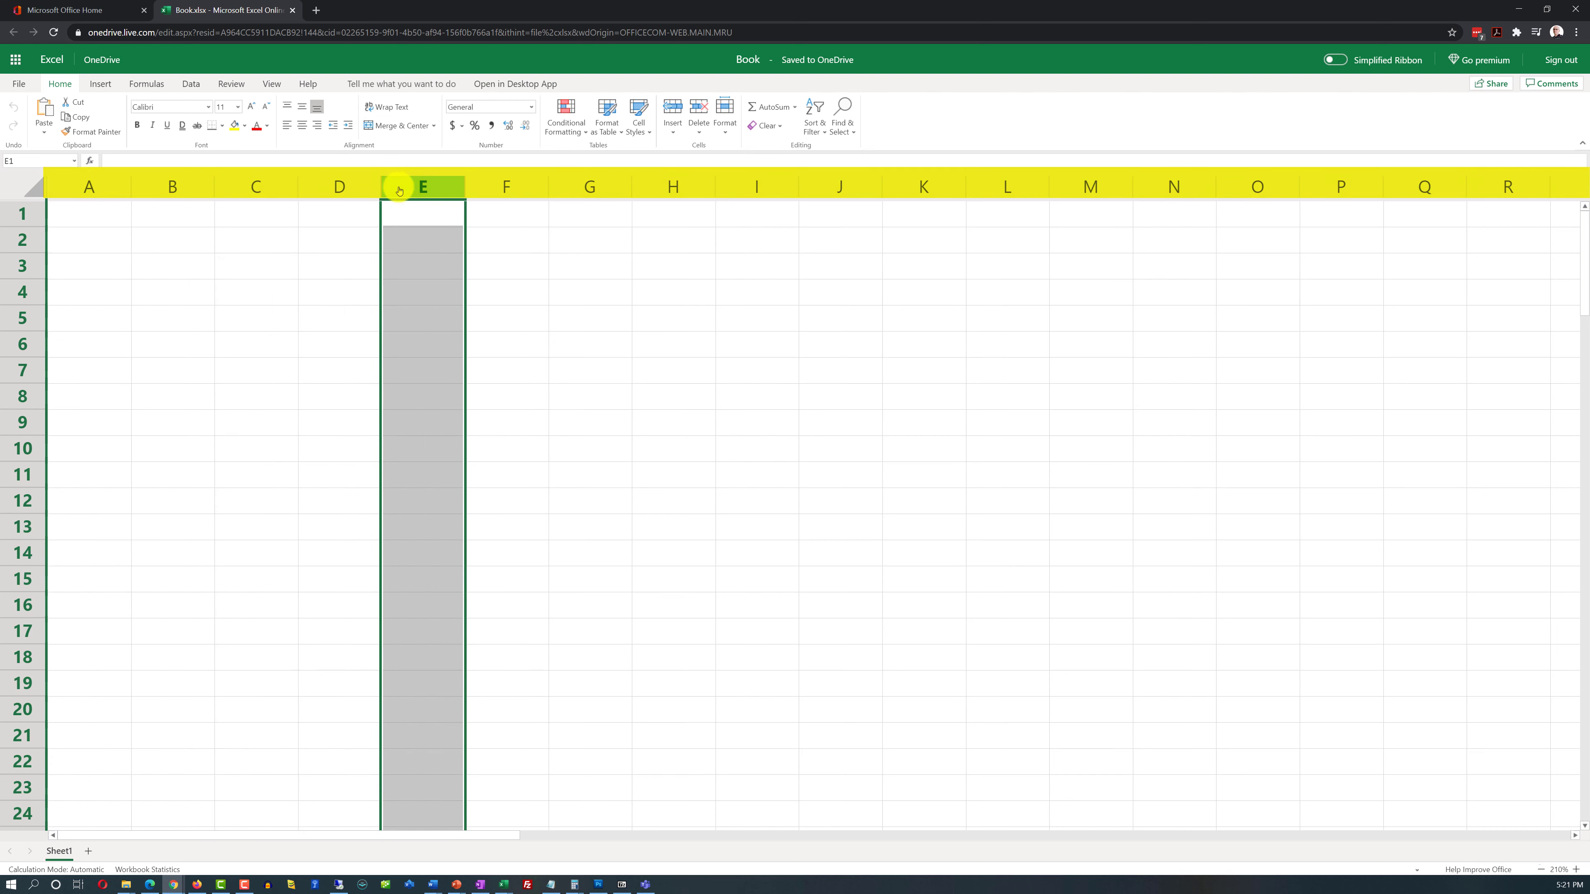
click(501, 191)
click(574, 196)
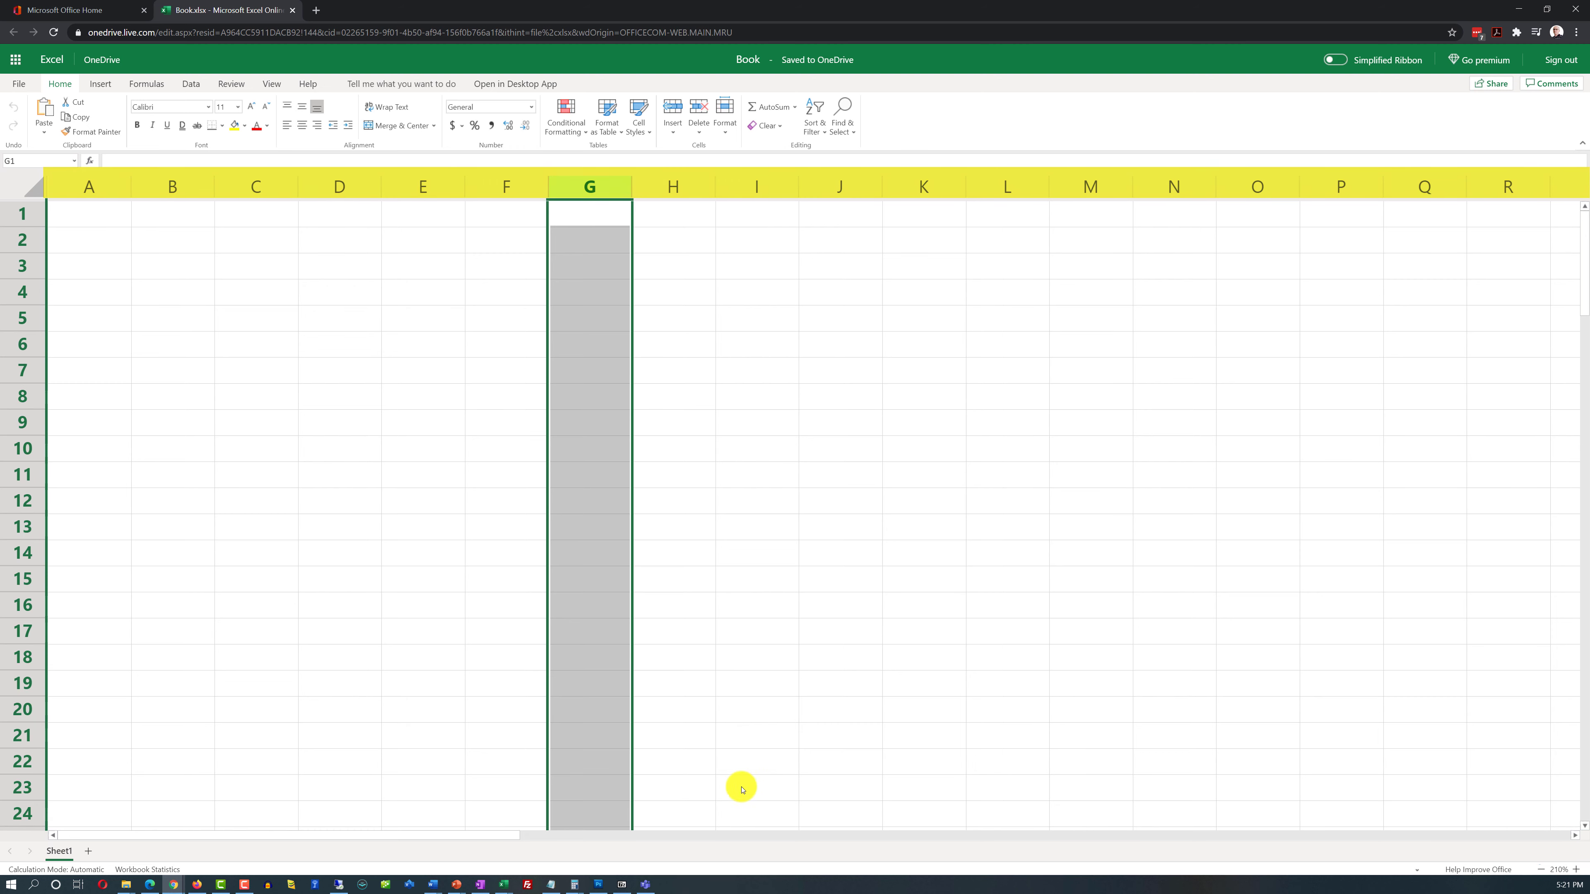
Step: Select the whole column AA, just past column Z
drag(576, 844, 865, 850)
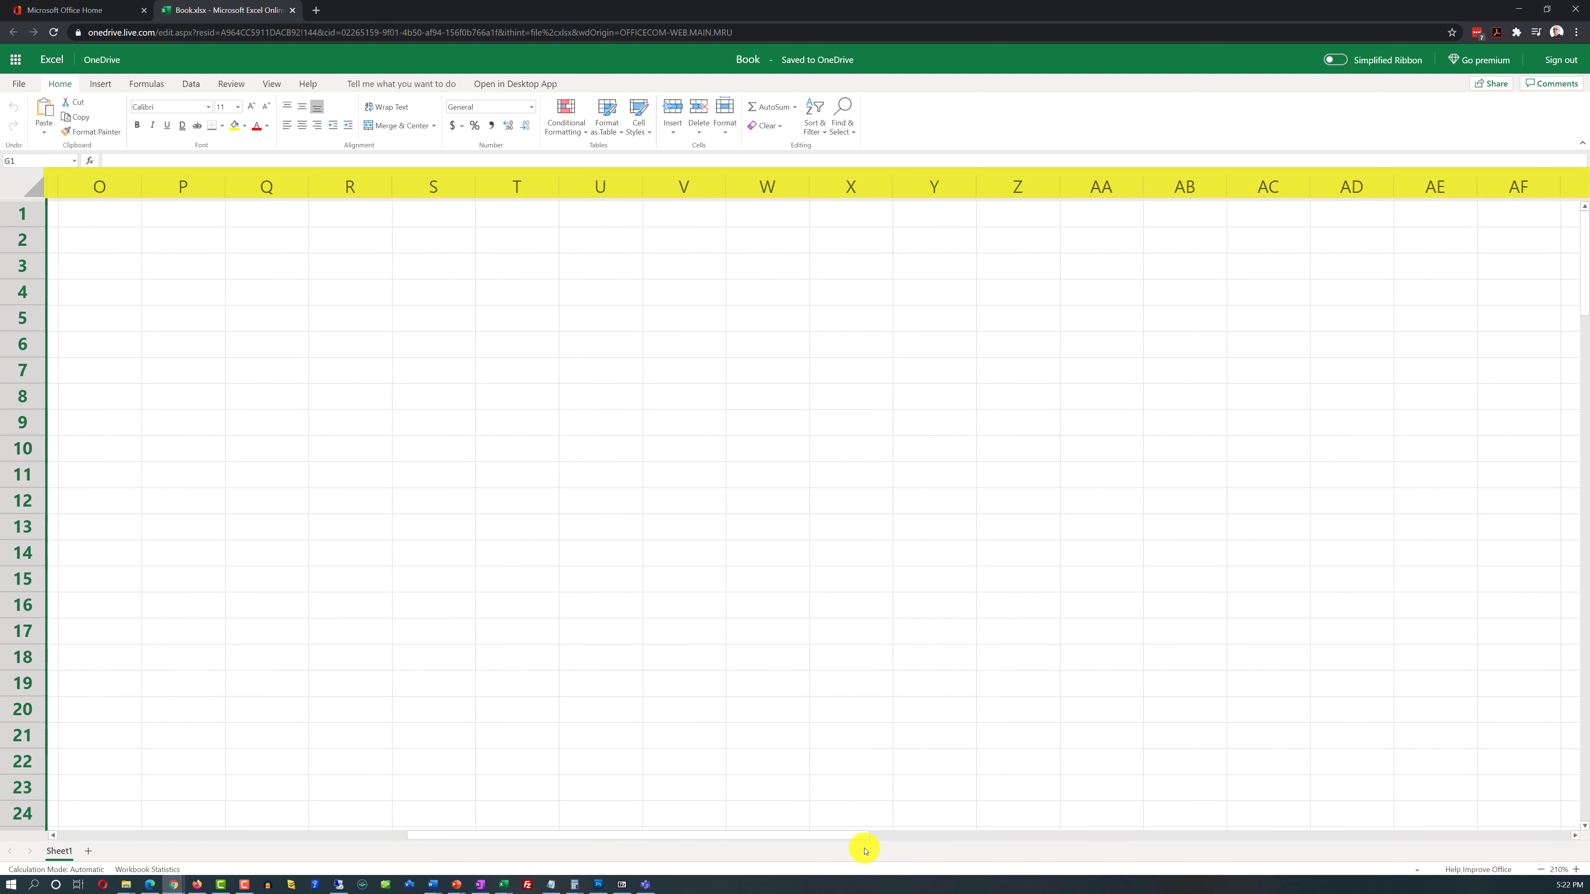
click(1205, 177)
click(1101, 187)
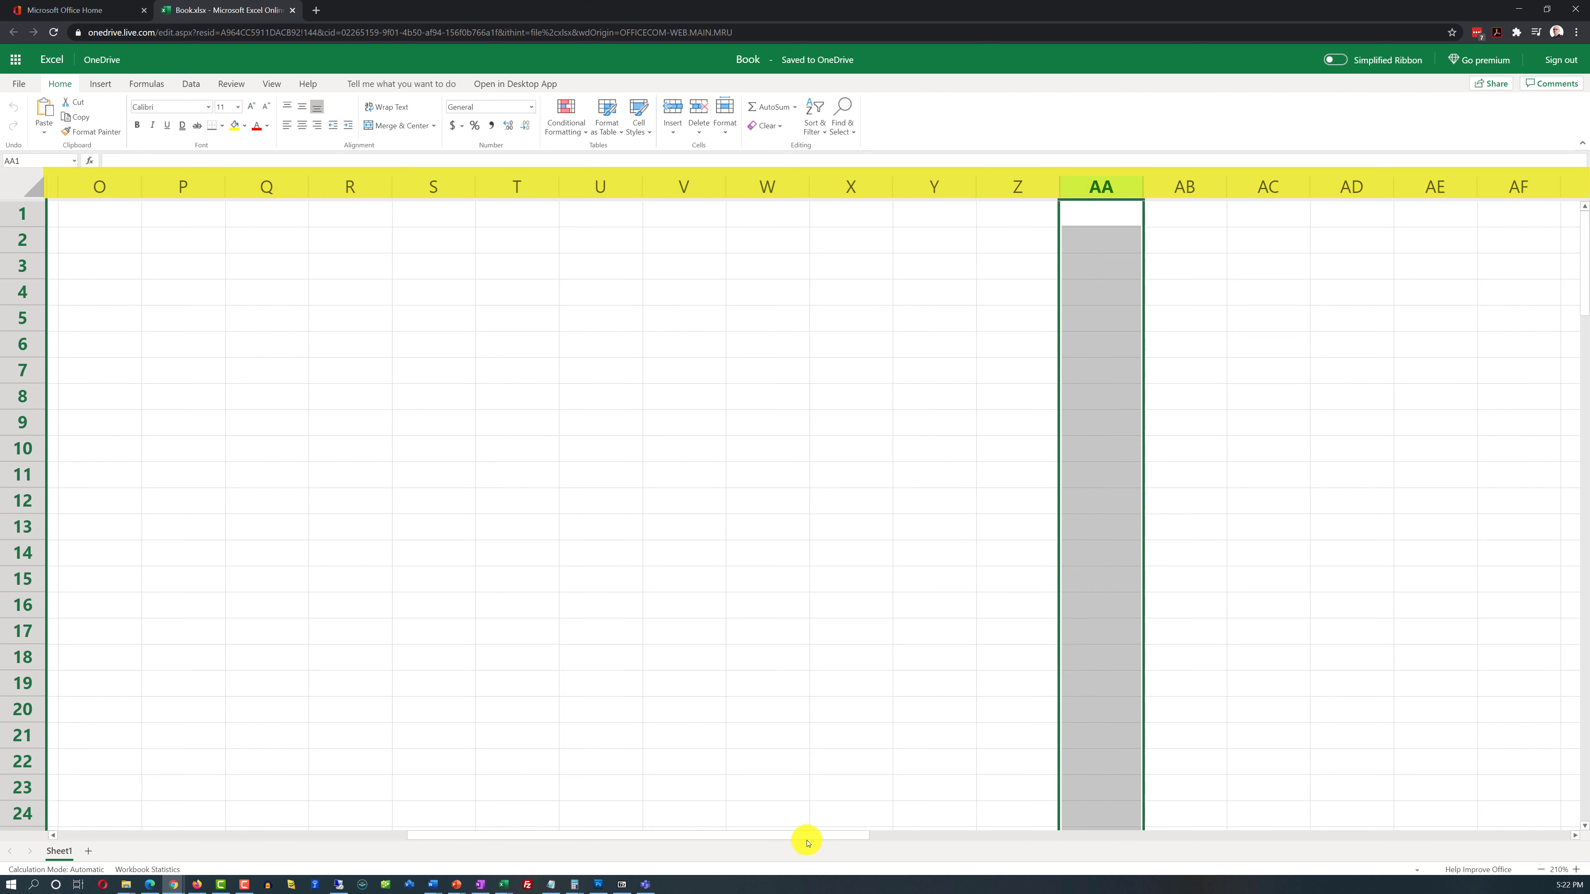
Step: Return to the start of the sheet and select whole rows 1, 3, 4 and 5 one after another
drag(818, 834, 135, 317)
click(32, 221)
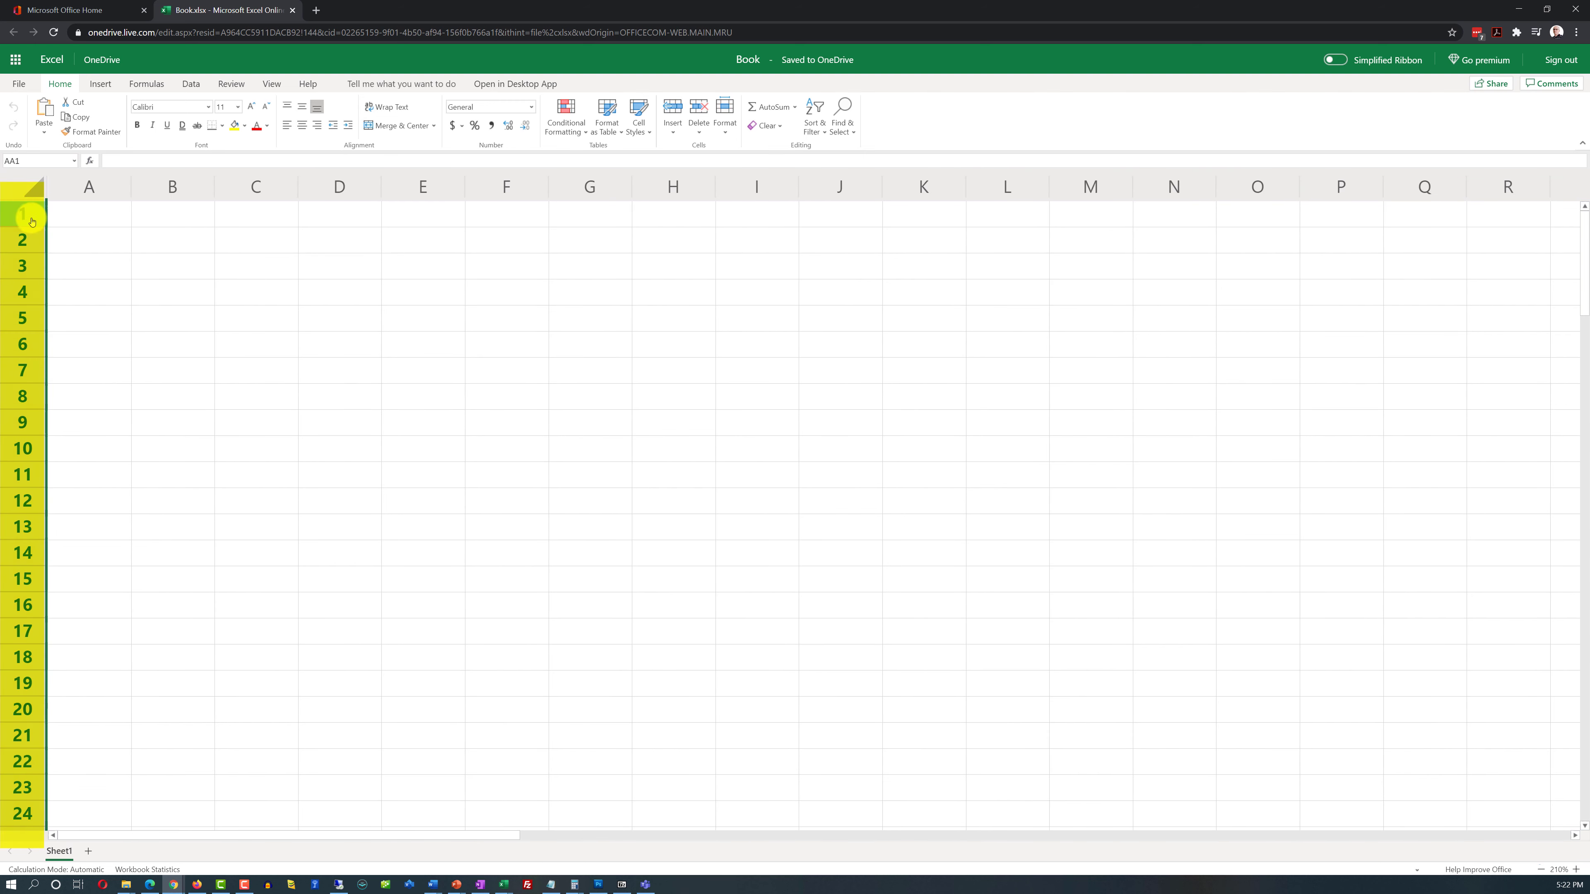
click(32, 219)
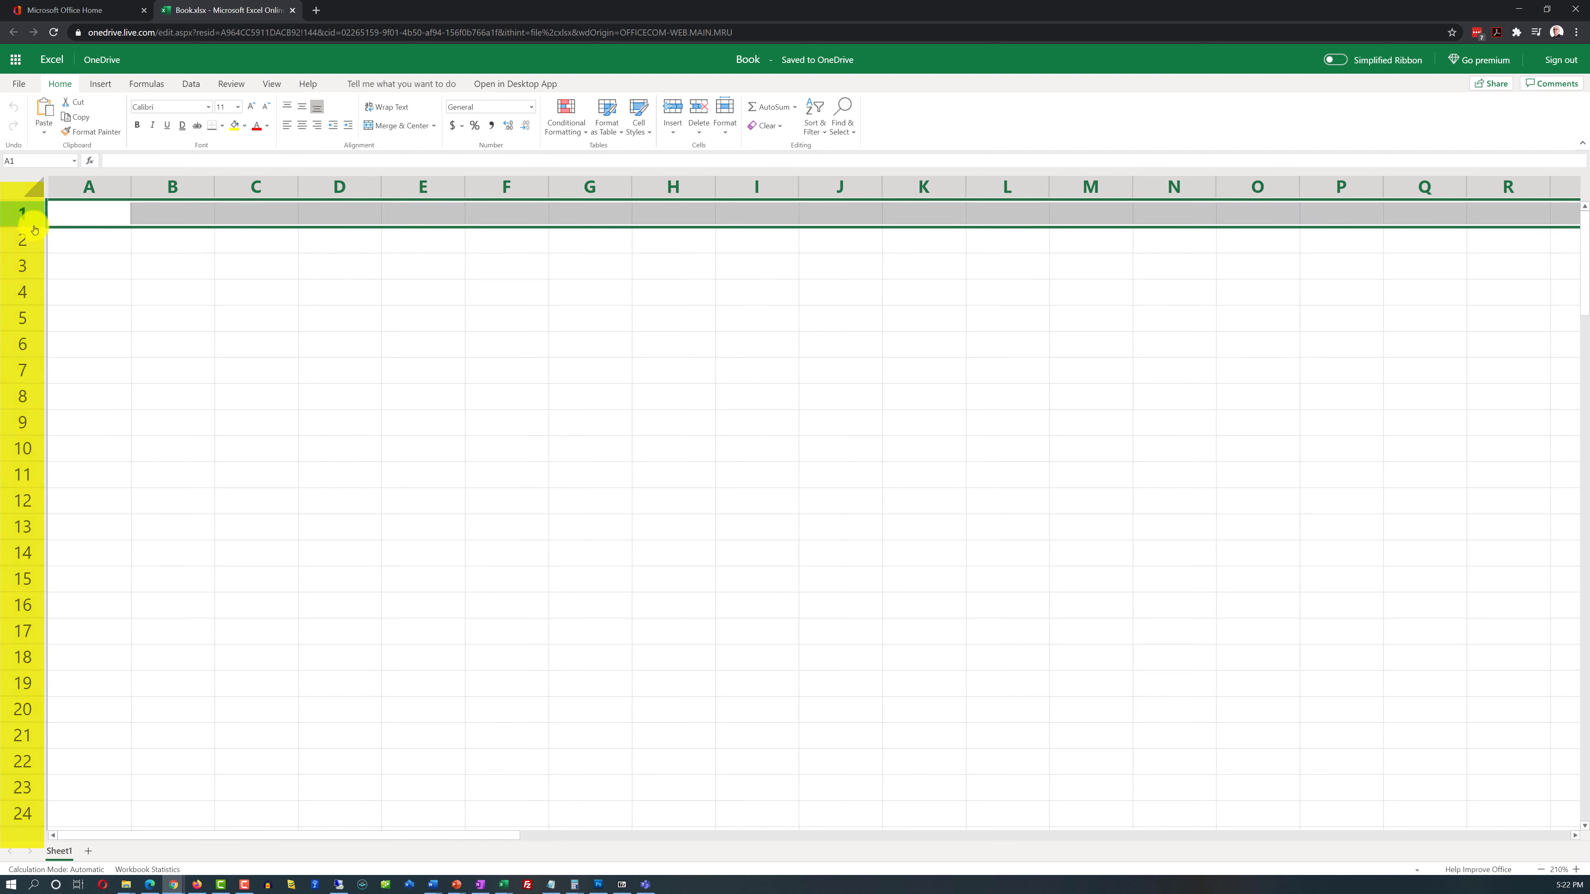
click(23, 264)
click(23, 291)
click(25, 316)
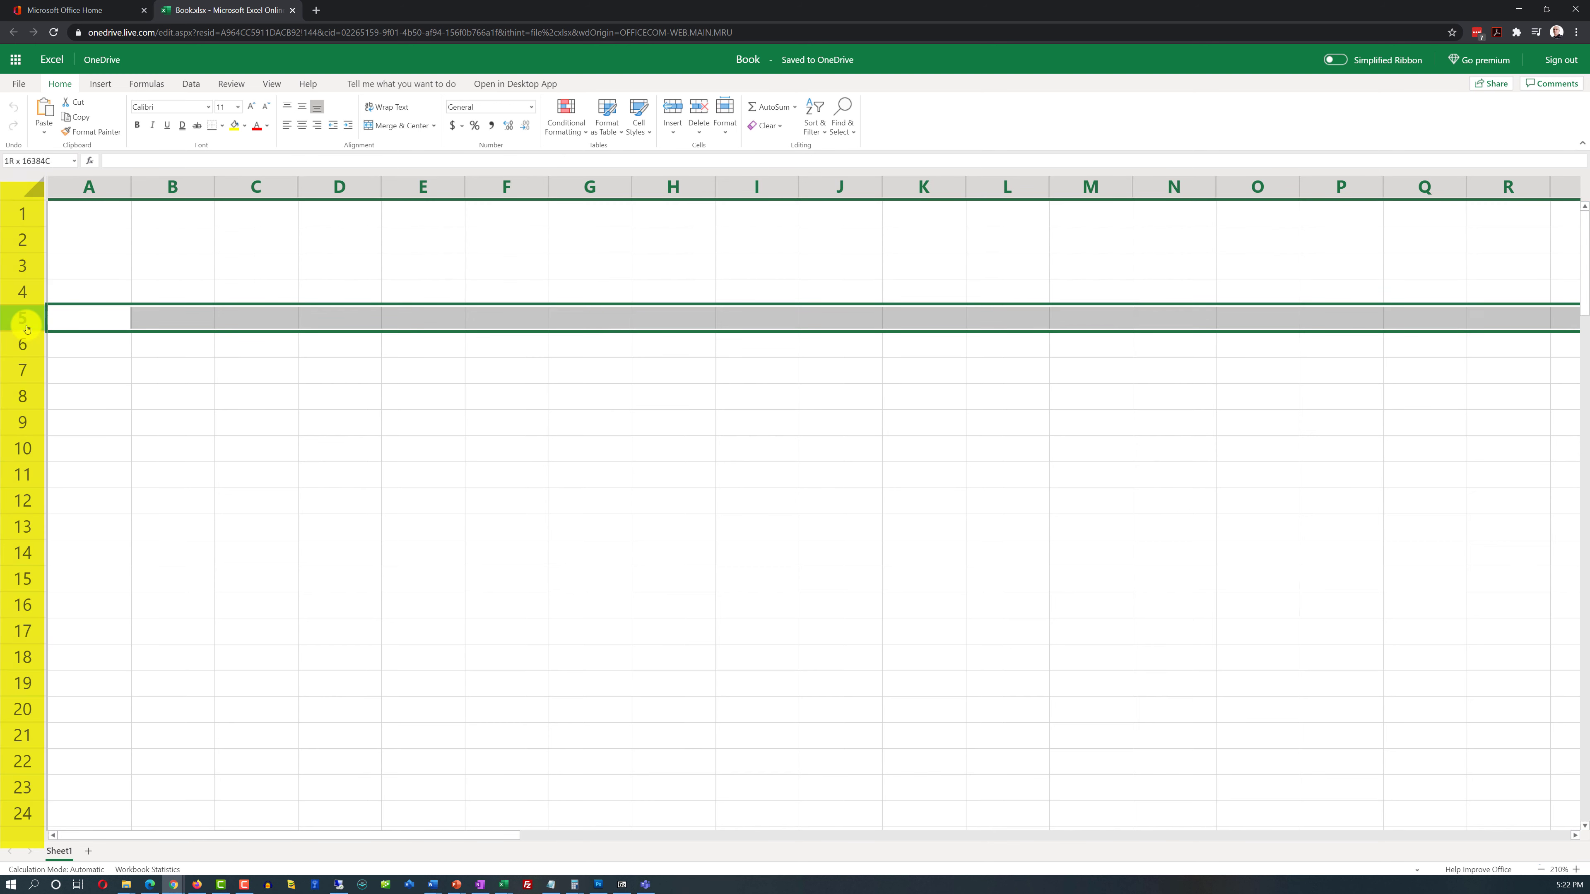
Step: Select the whole column B, followed by the single cell B4 where column B meets row 4
click(175, 189)
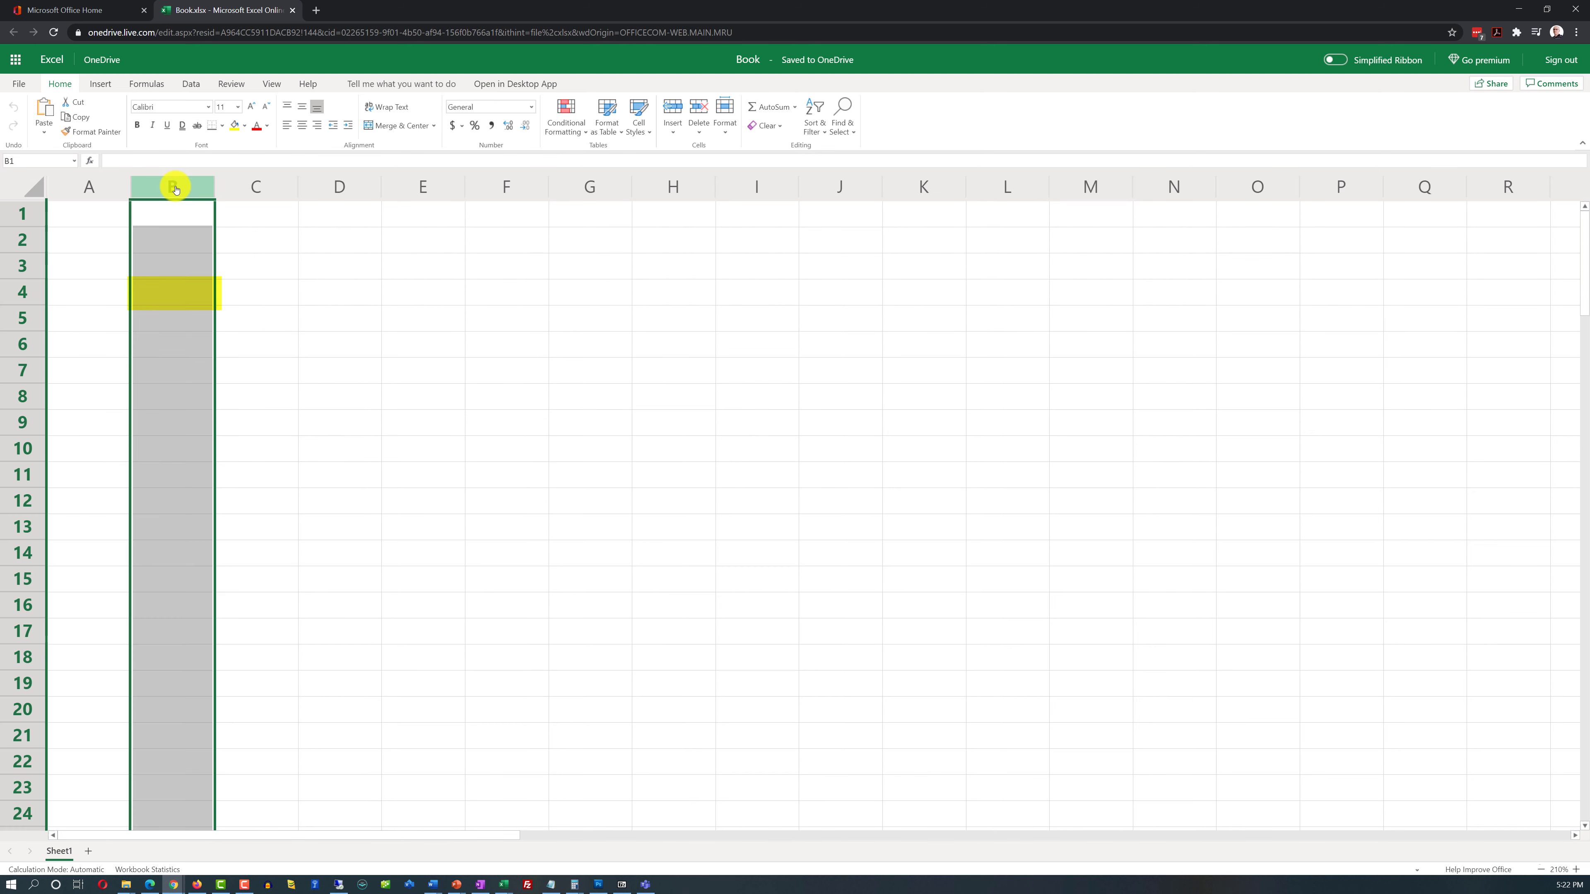
click(165, 292)
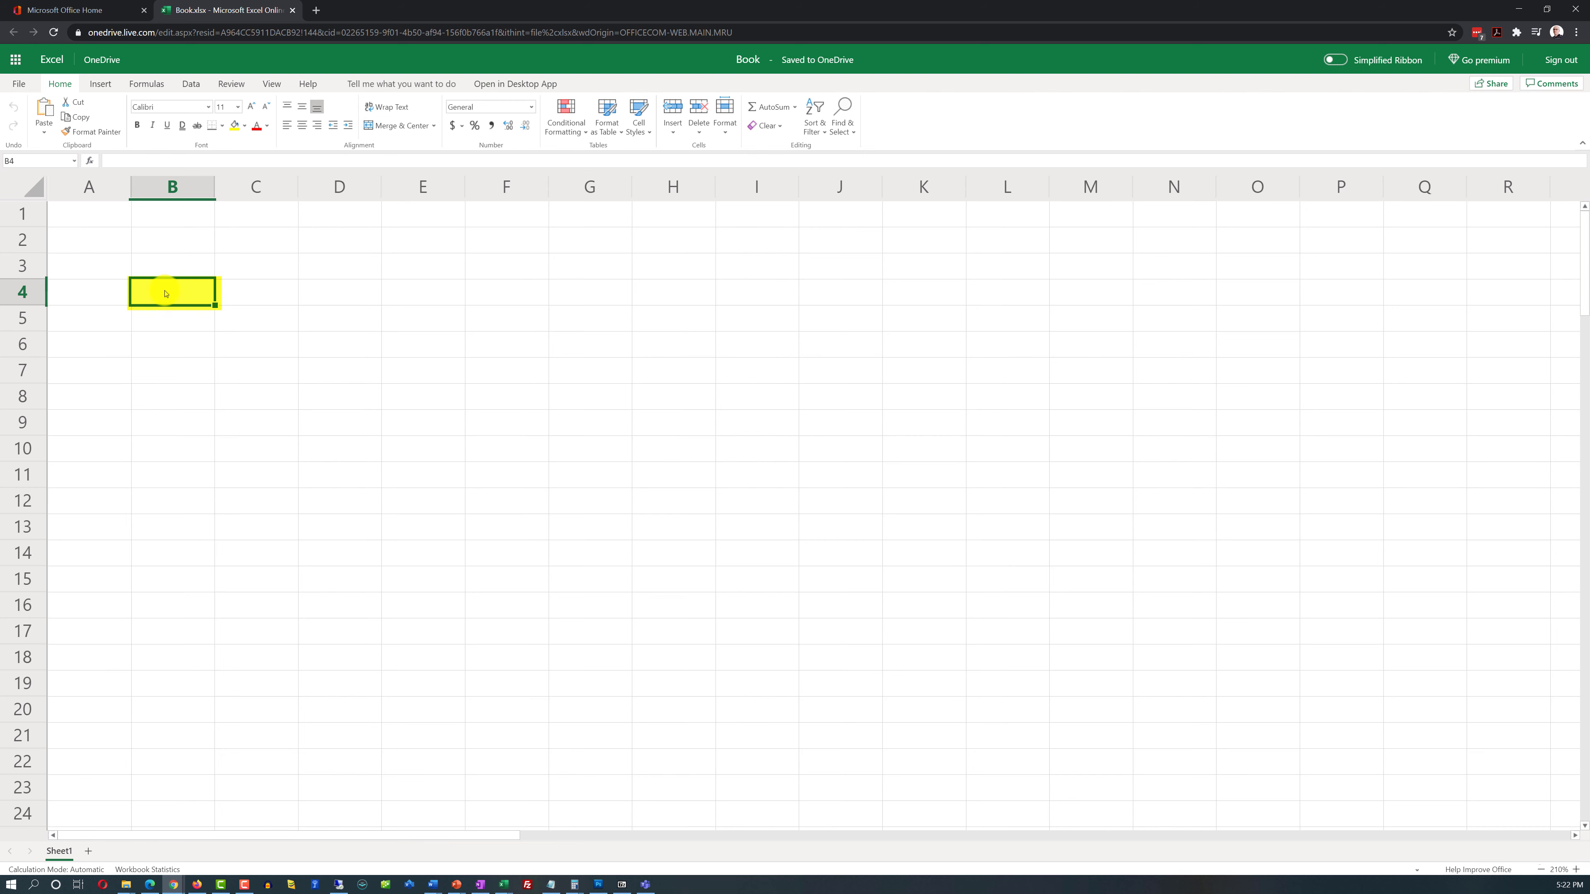
click(15, 161)
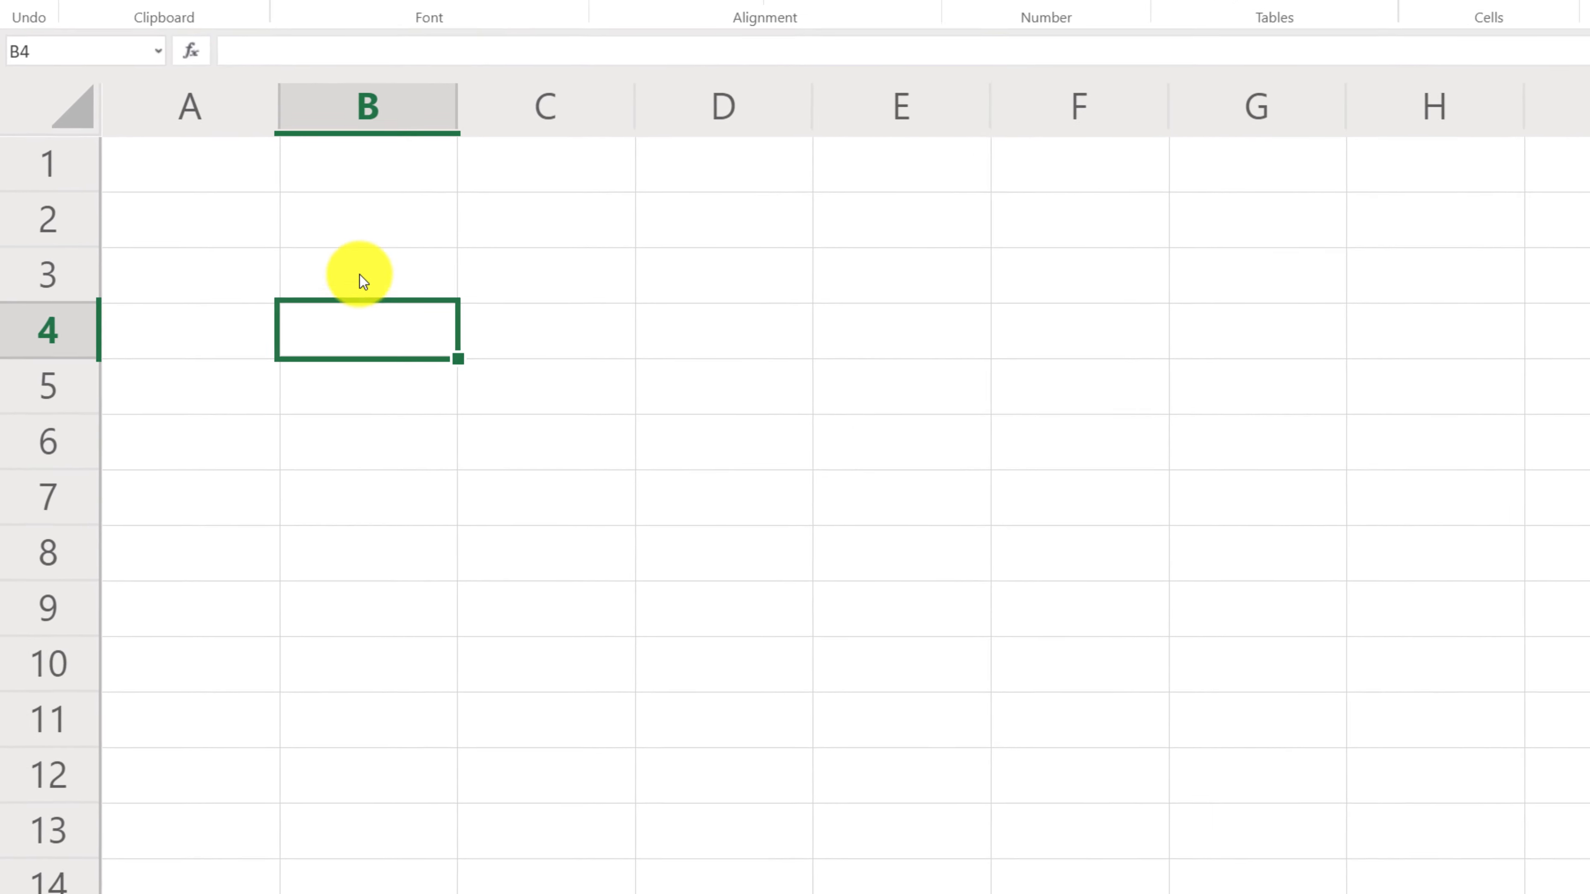
Step: Select cell B2 and extend the selection to the range B2 through C7, repeating the range selection once
click(367, 216)
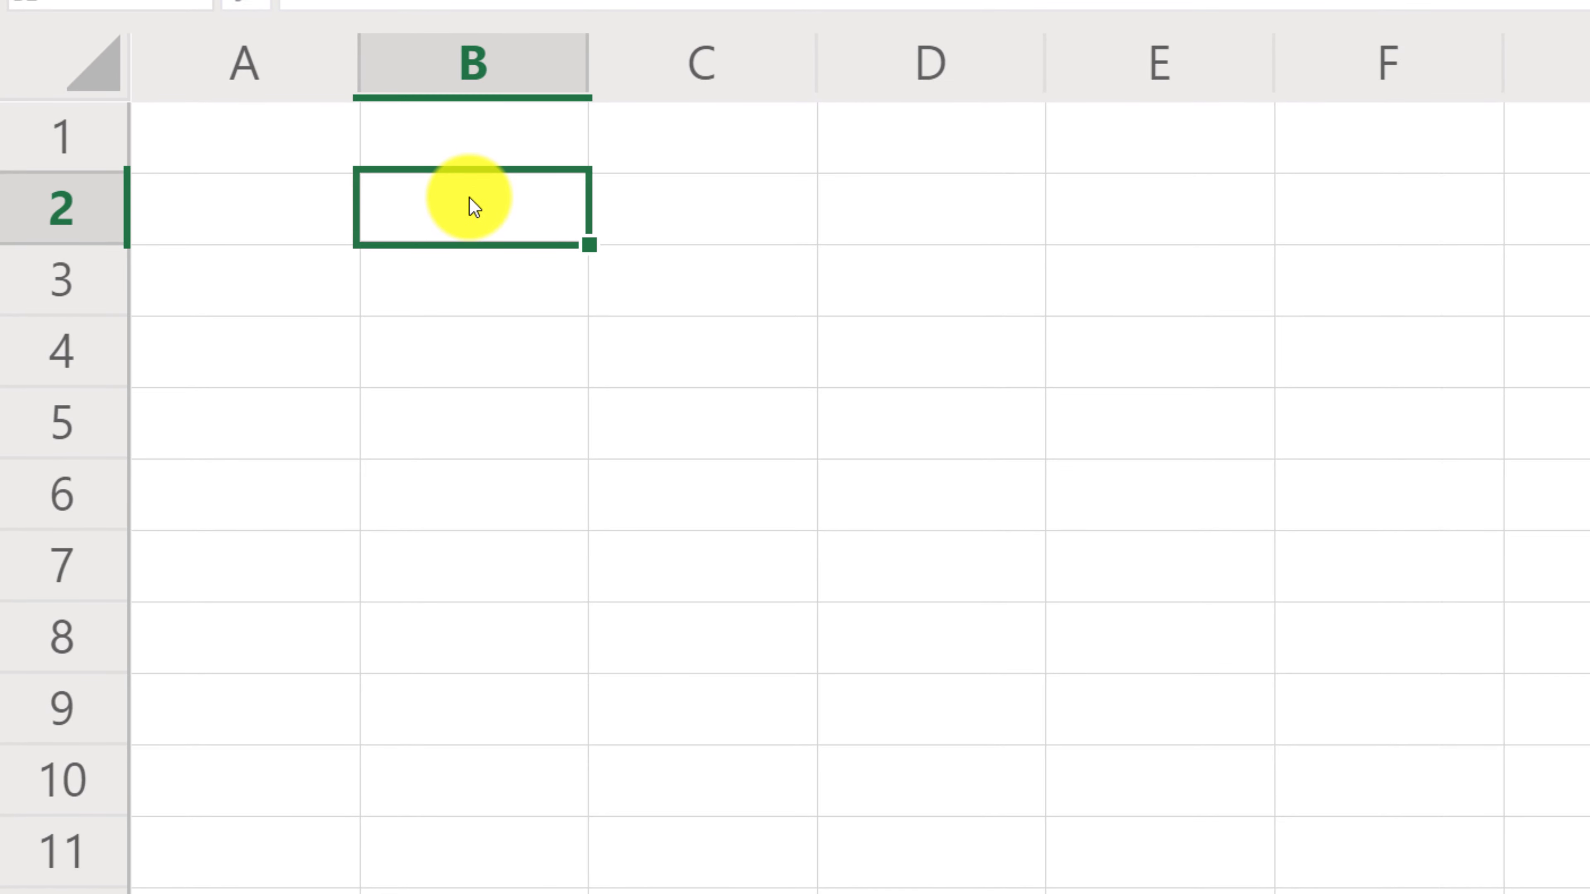
drag(470, 198, 738, 597)
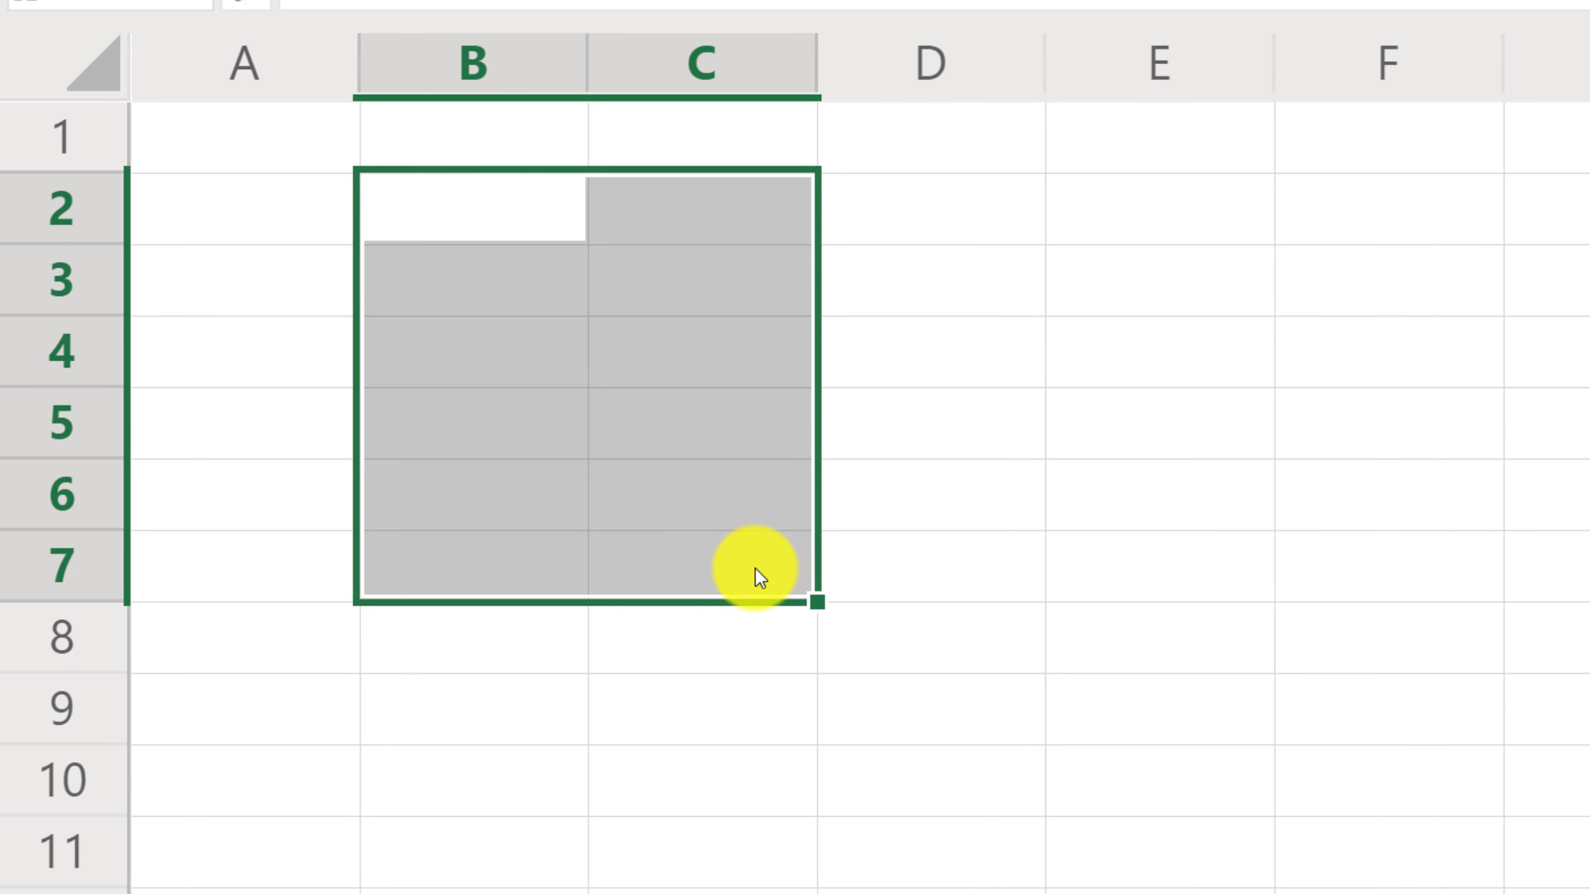
click(767, 581)
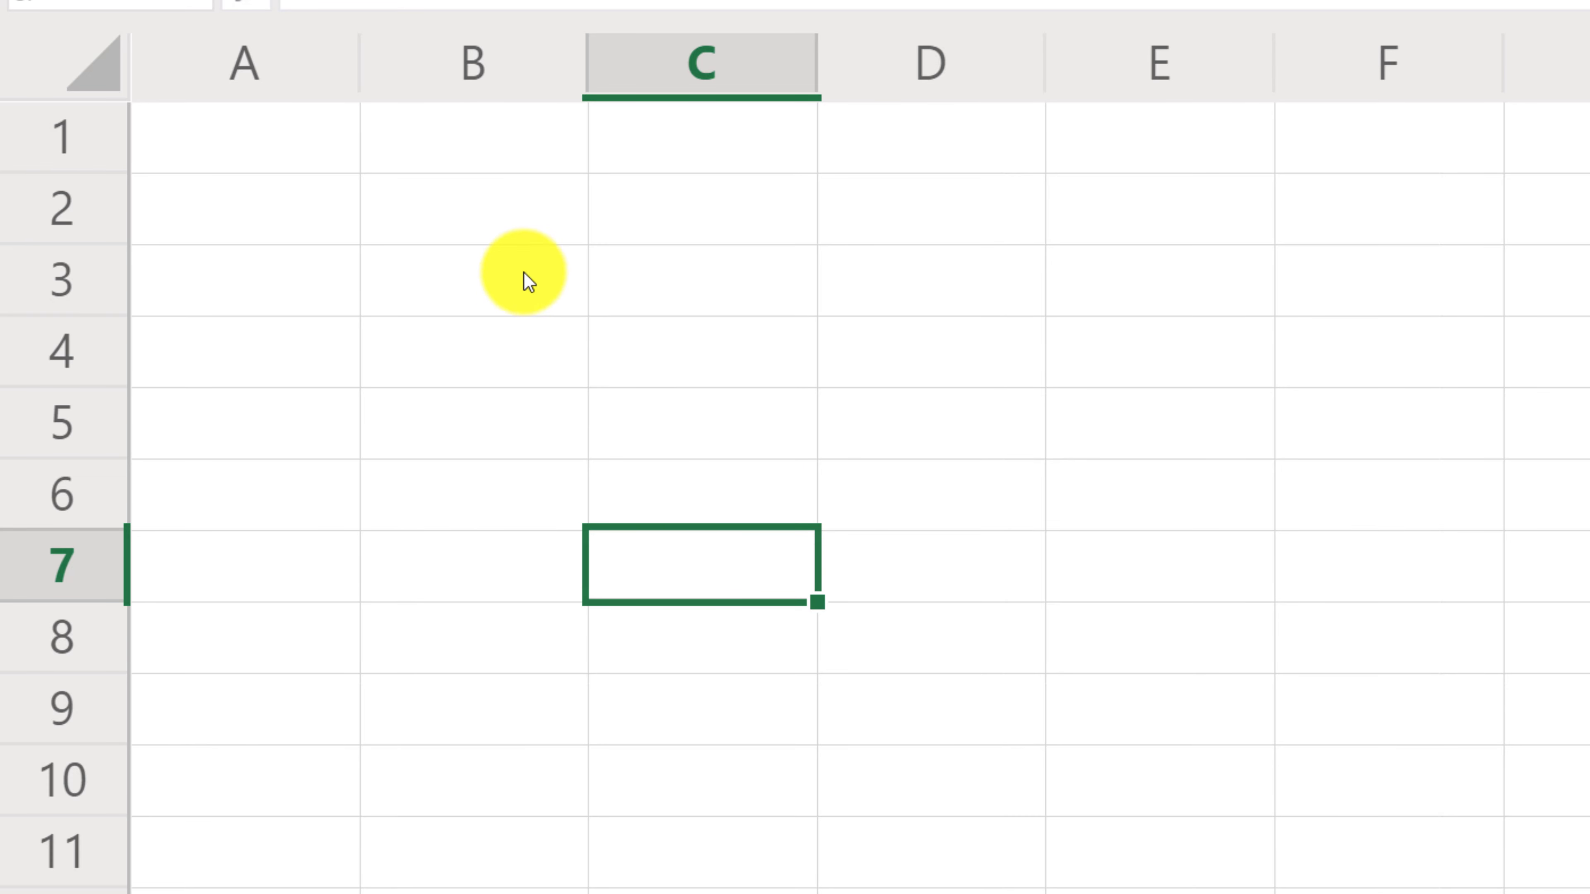
drag(500, 207, 764, 577)
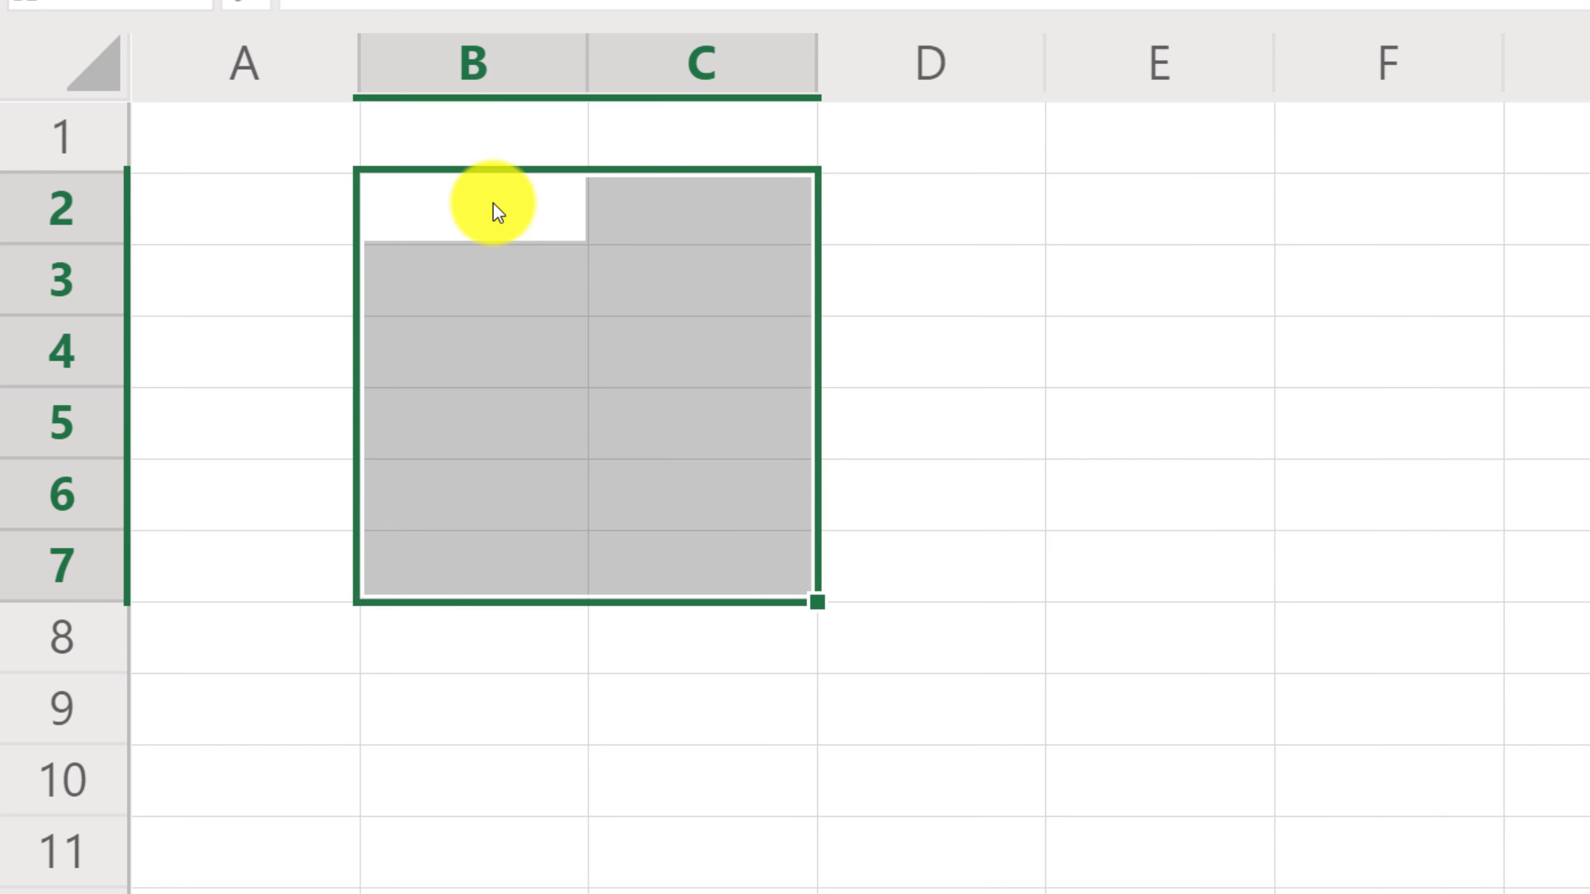
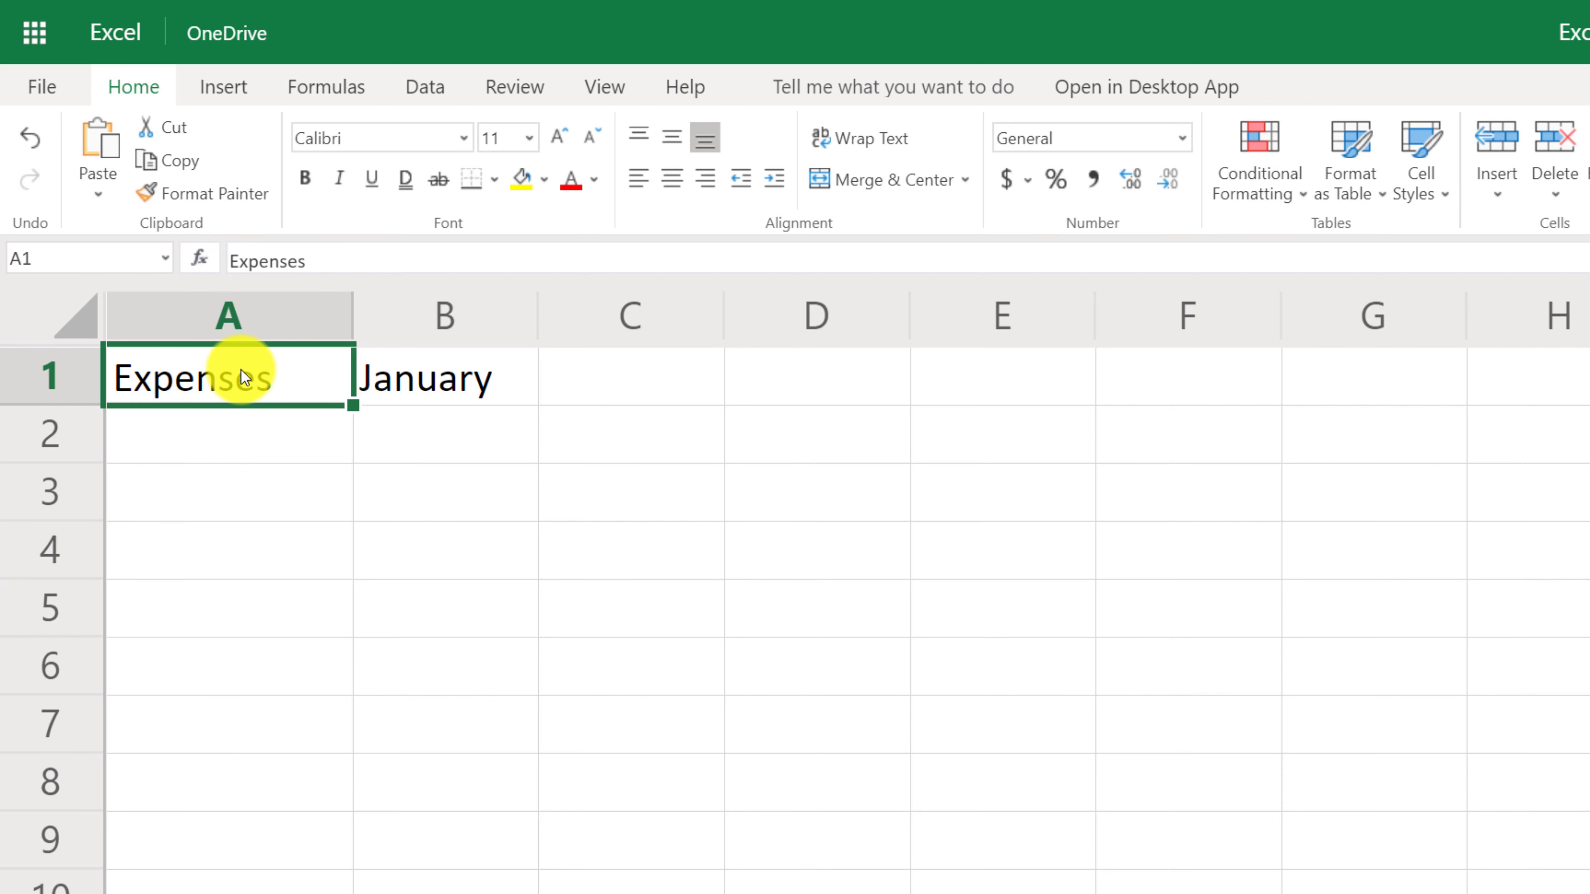
Step: Enter "Lease" in cell A2 and "Utilites" in cell A3 beneath the Expenses heading
key(Return)
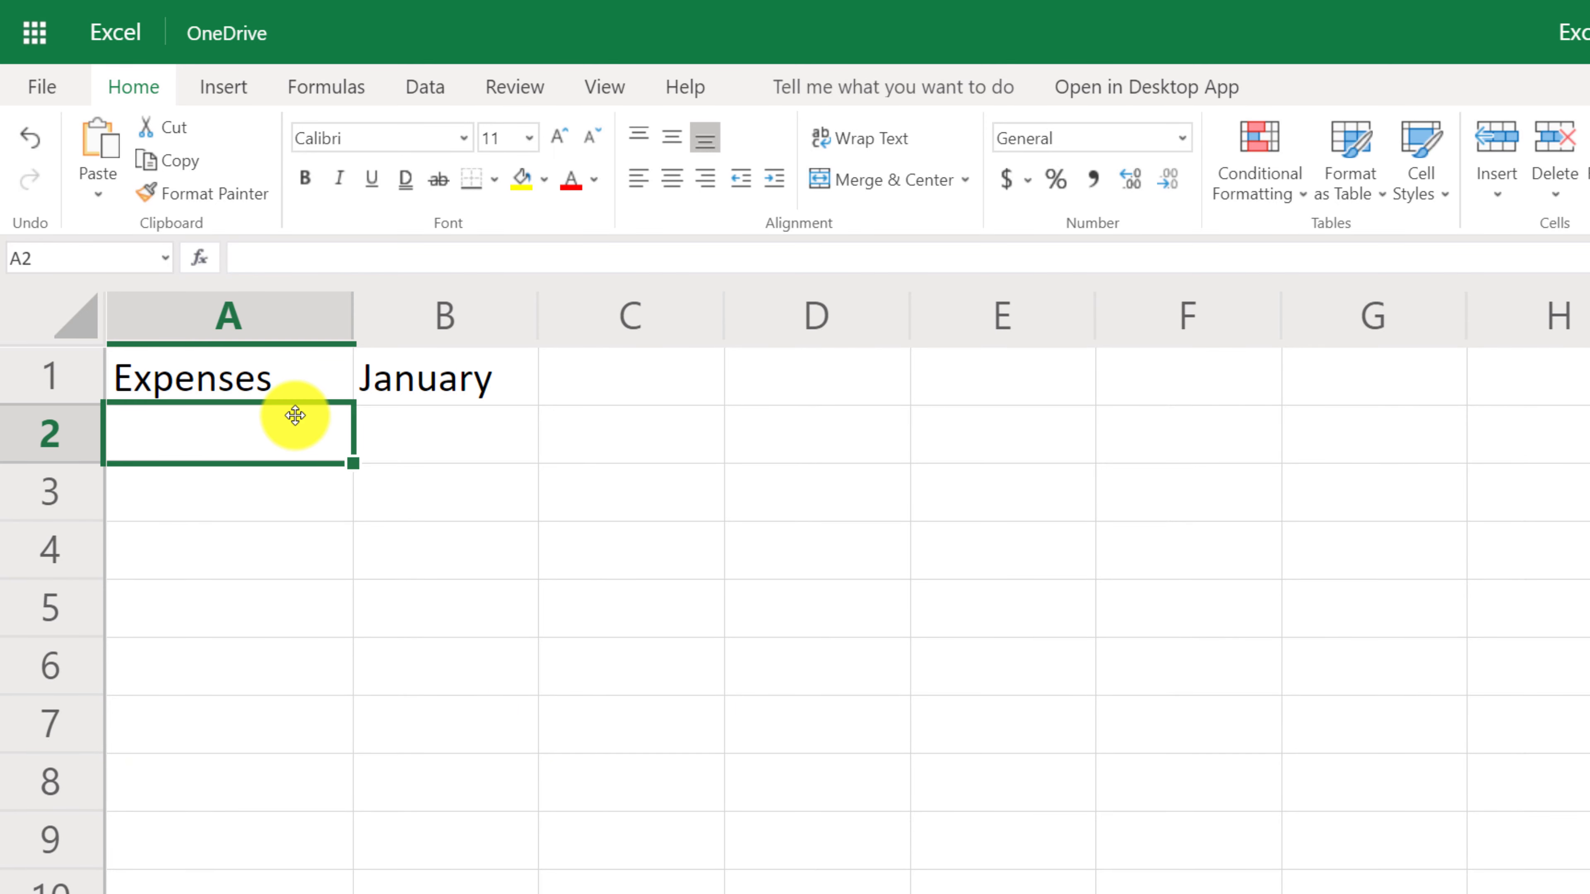
text(Lea)
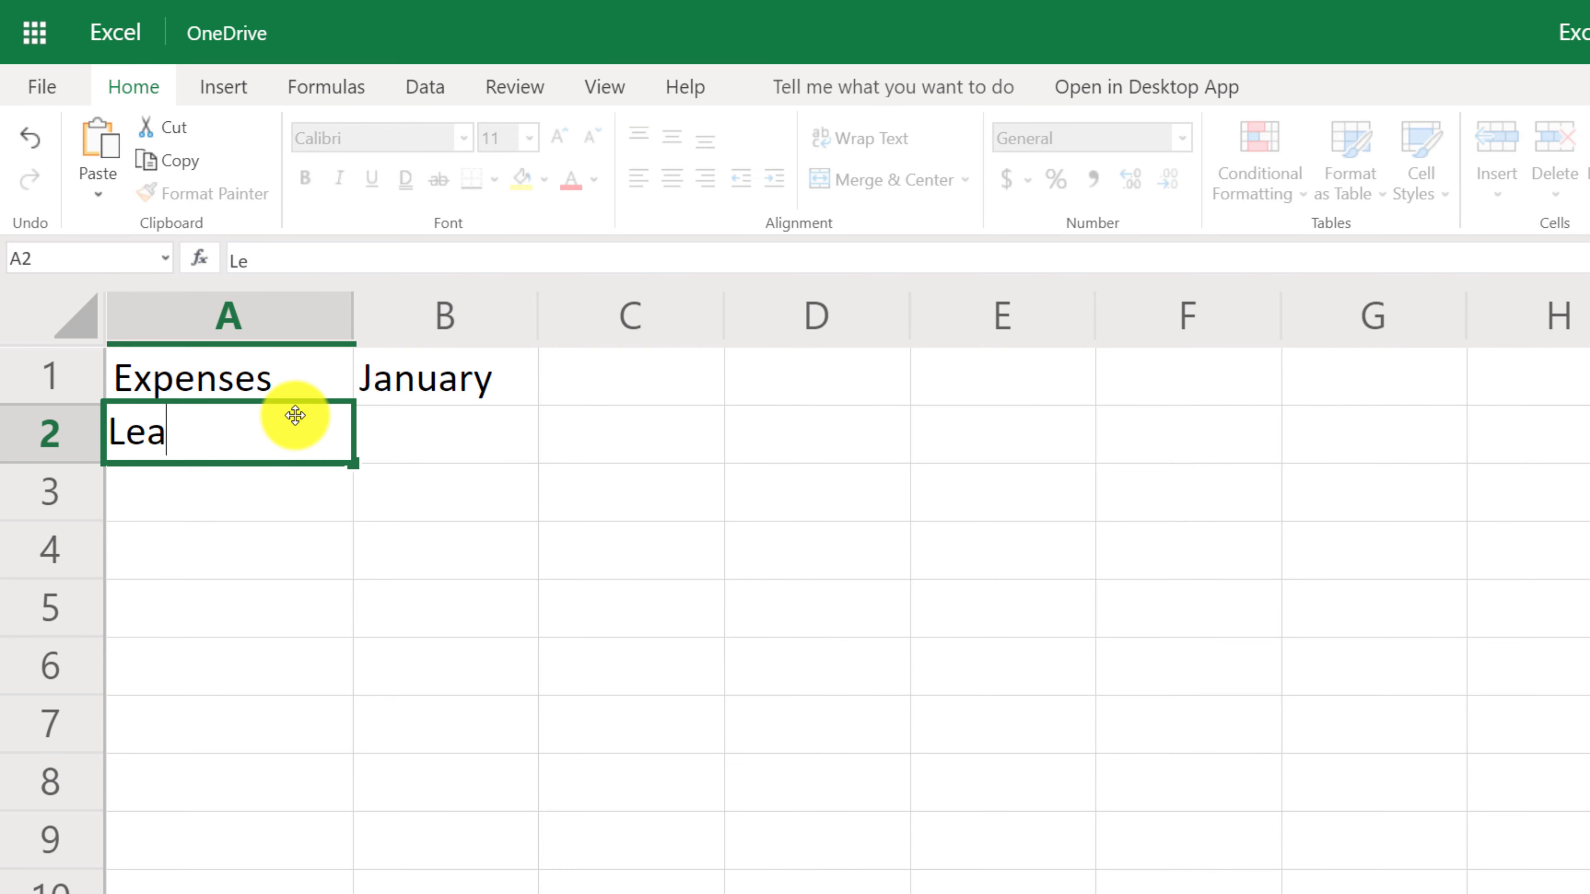
text(se)
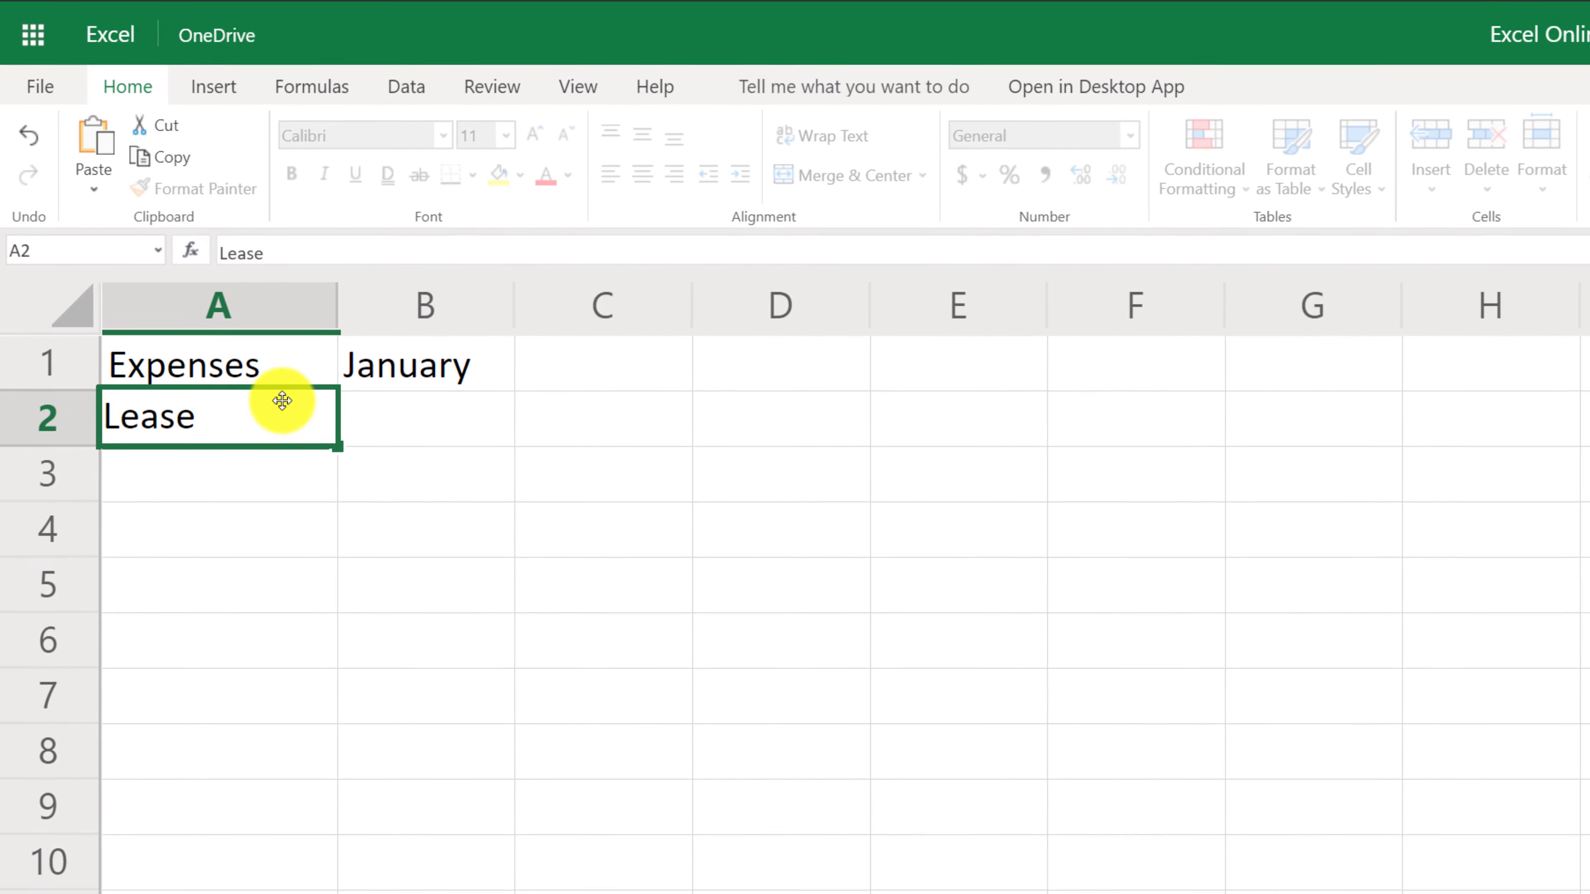
key(Return)
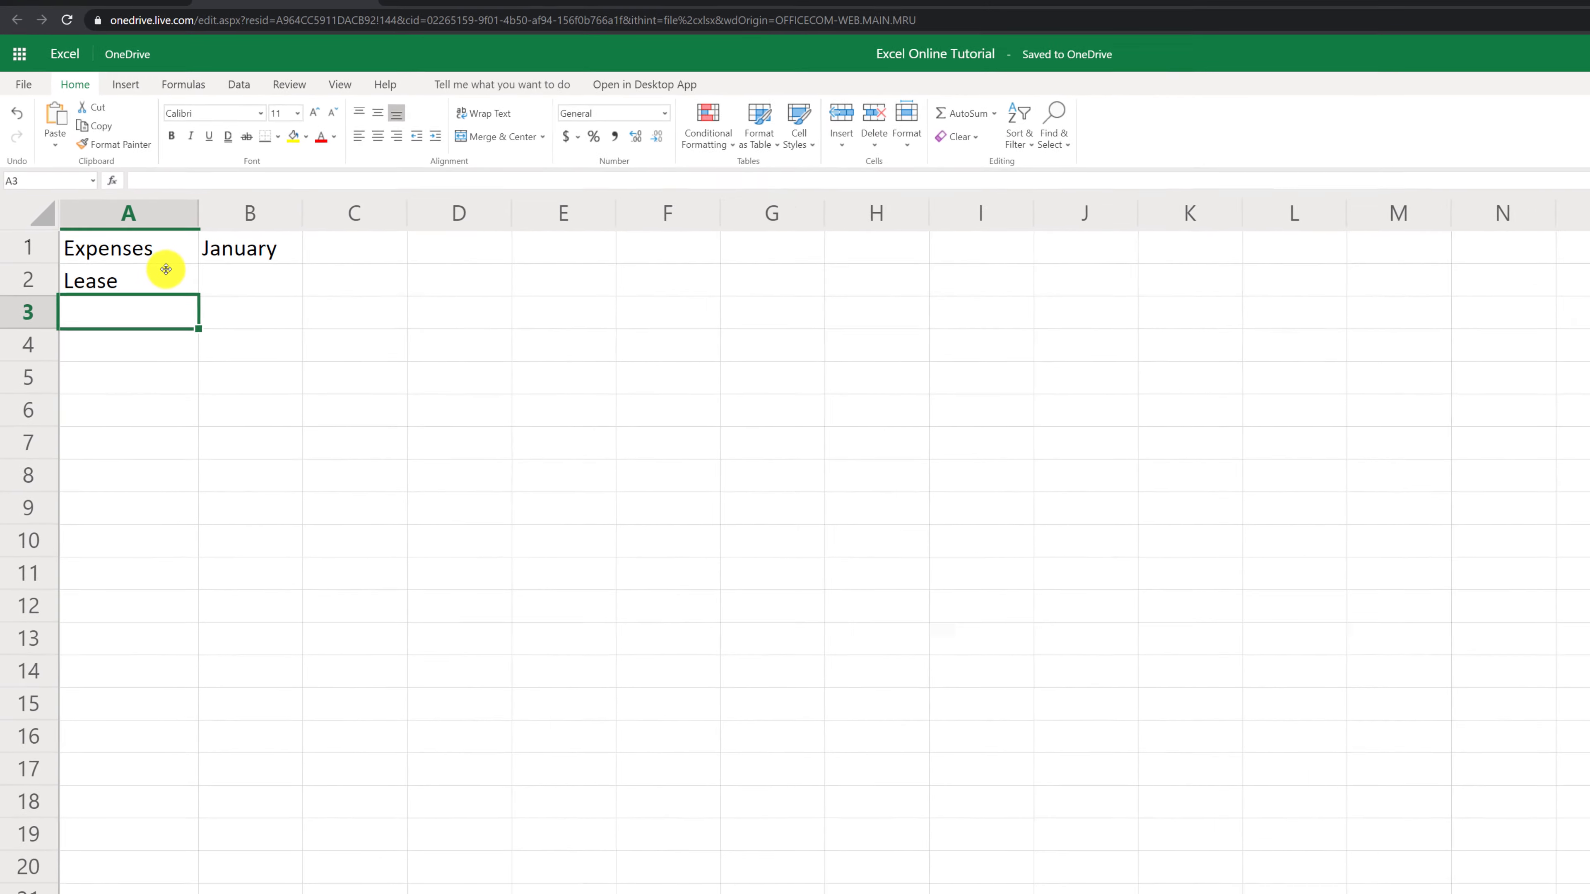
text(U)
text(tilites)
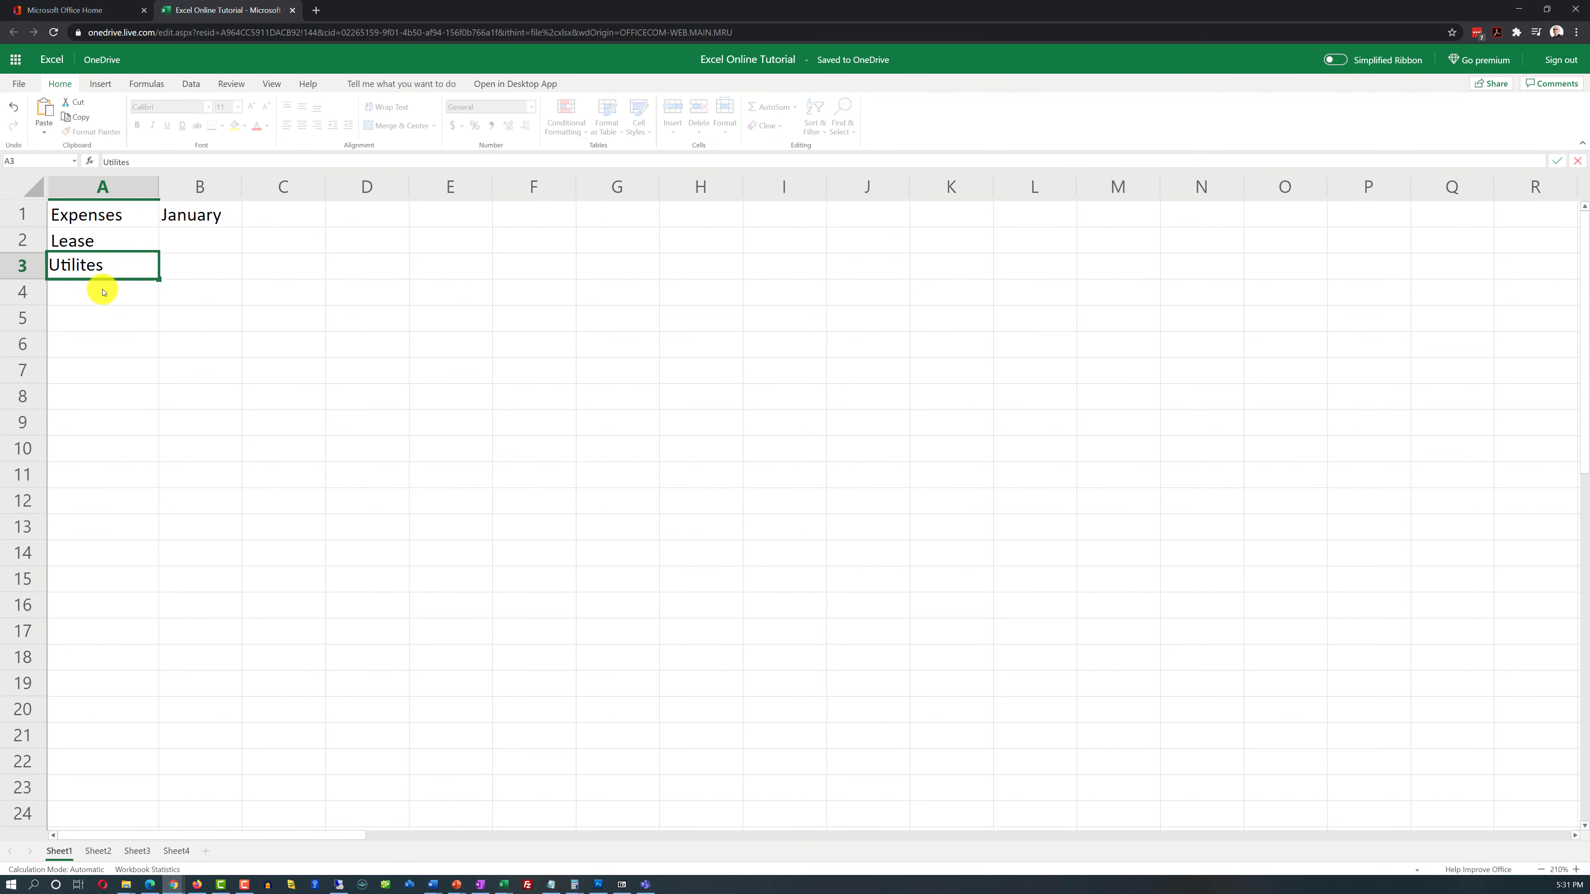
key(Return)
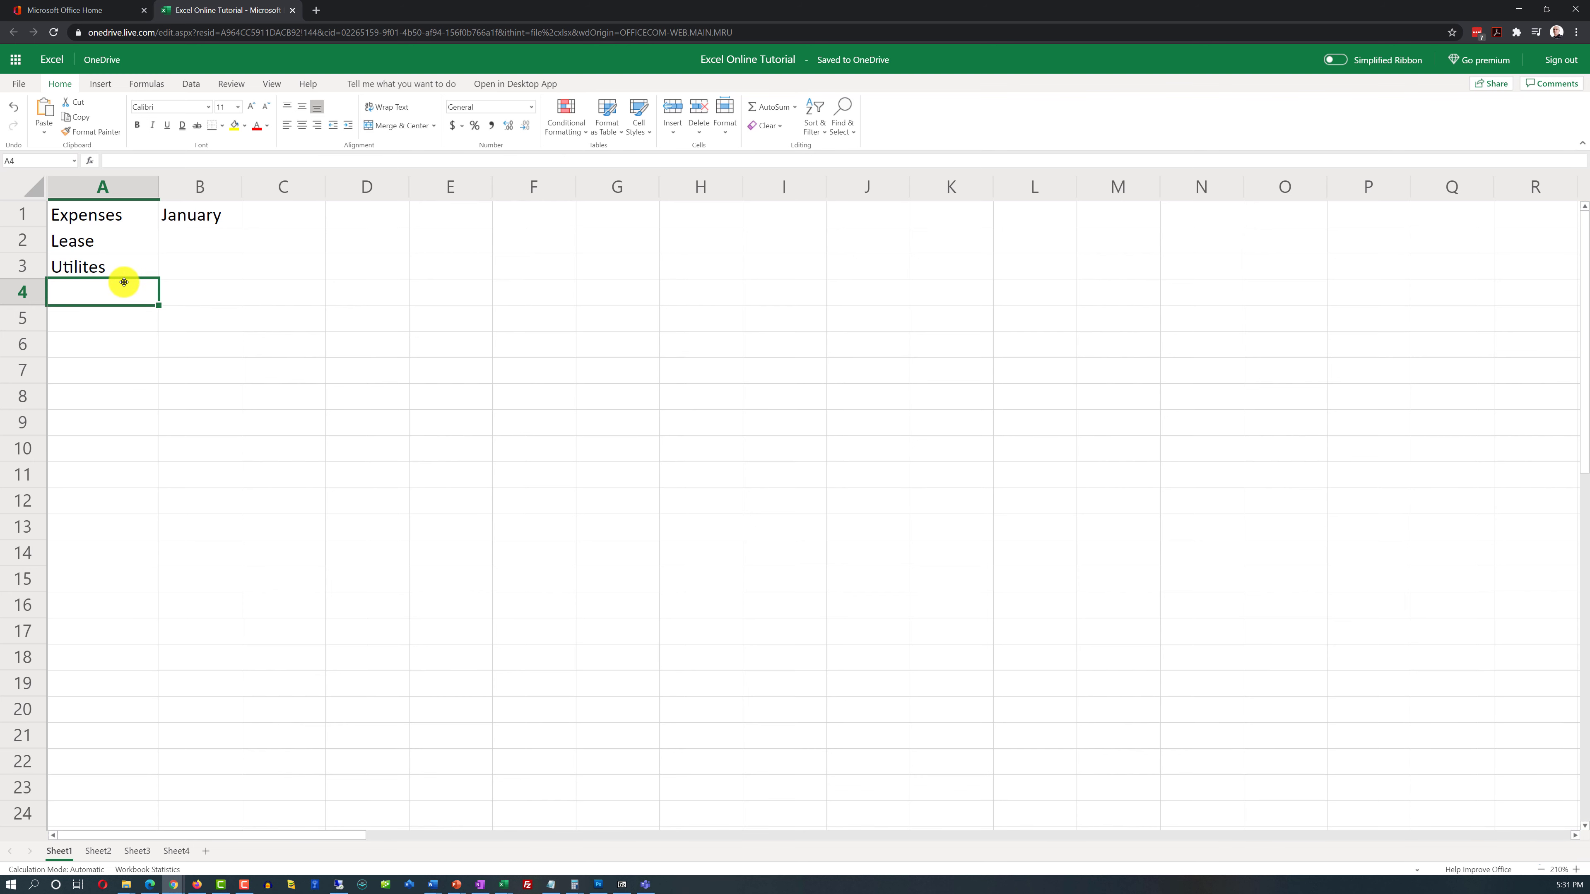
Step: Move the active cell back up column A one cell at a time, from A4 to A1
key(Up)
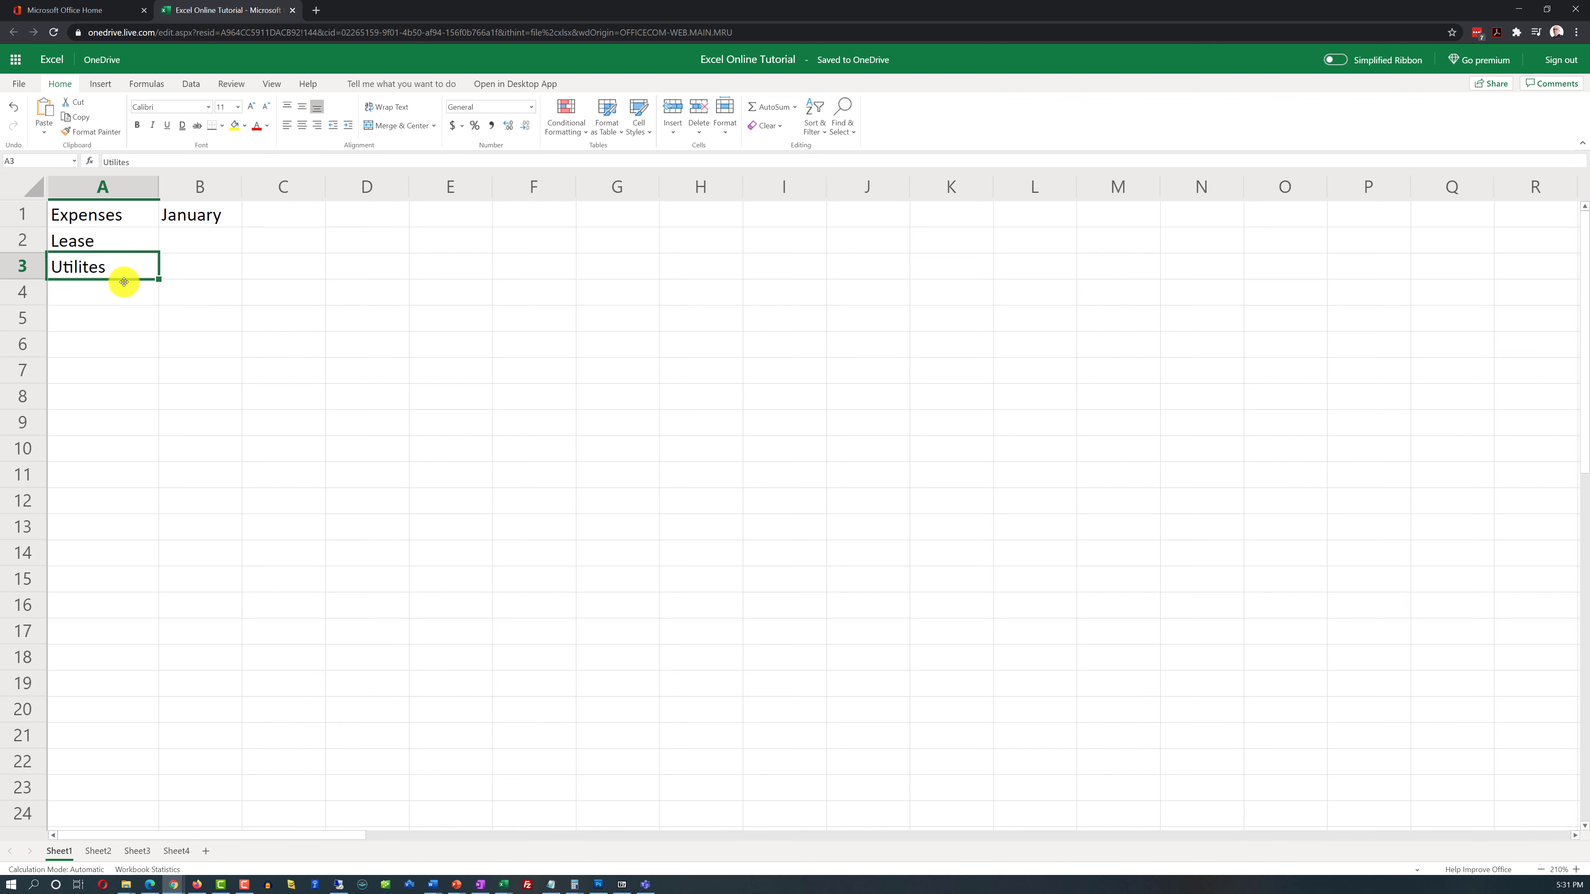
key(shift+Return)
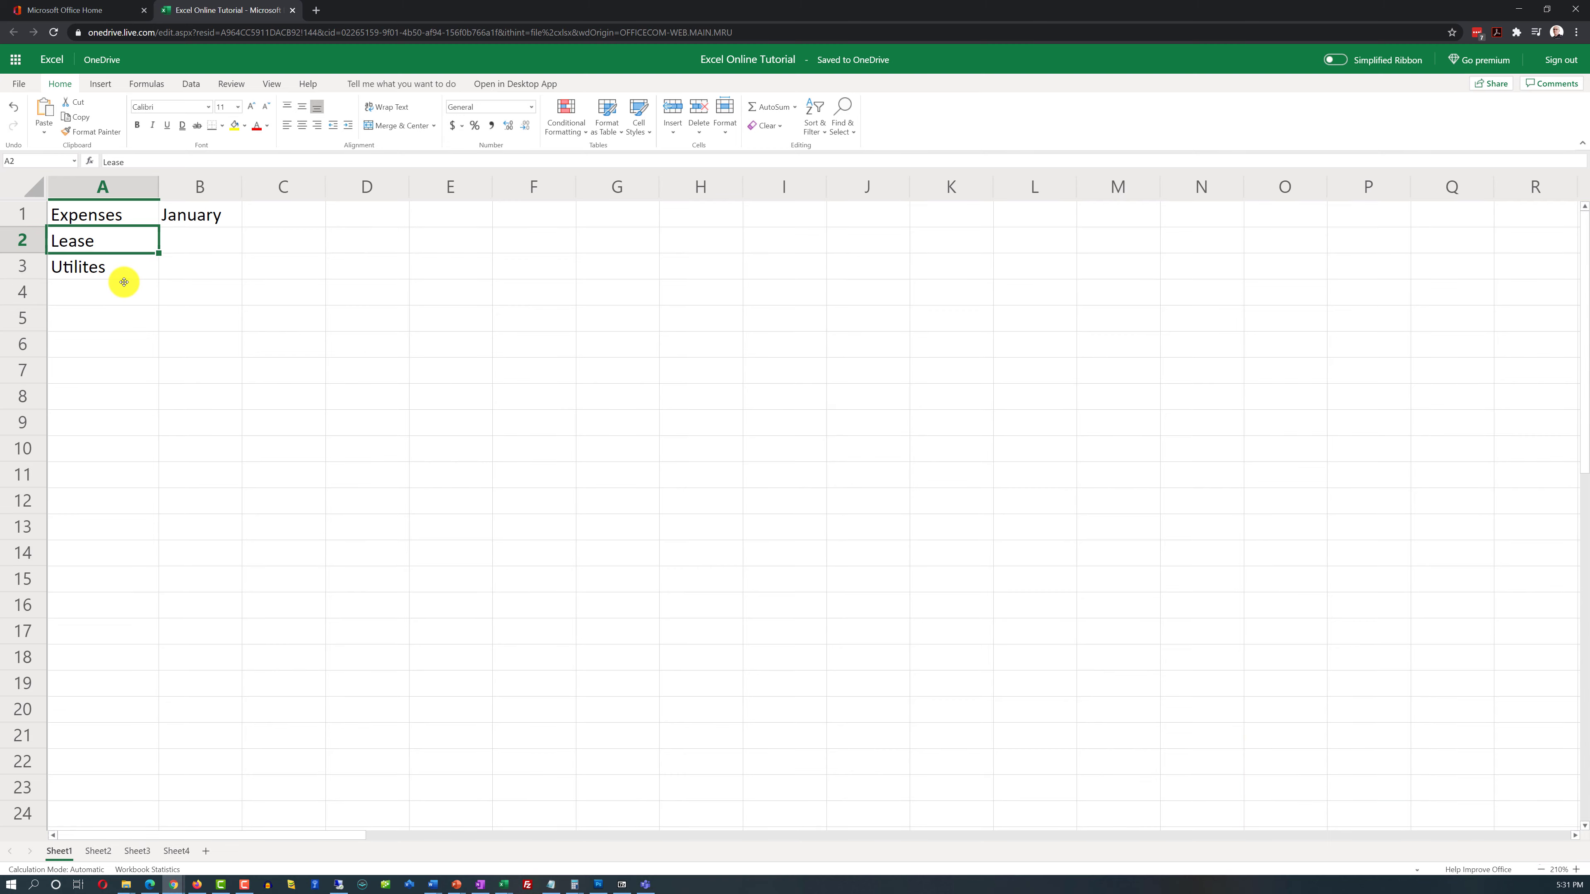
key(shift+Return)
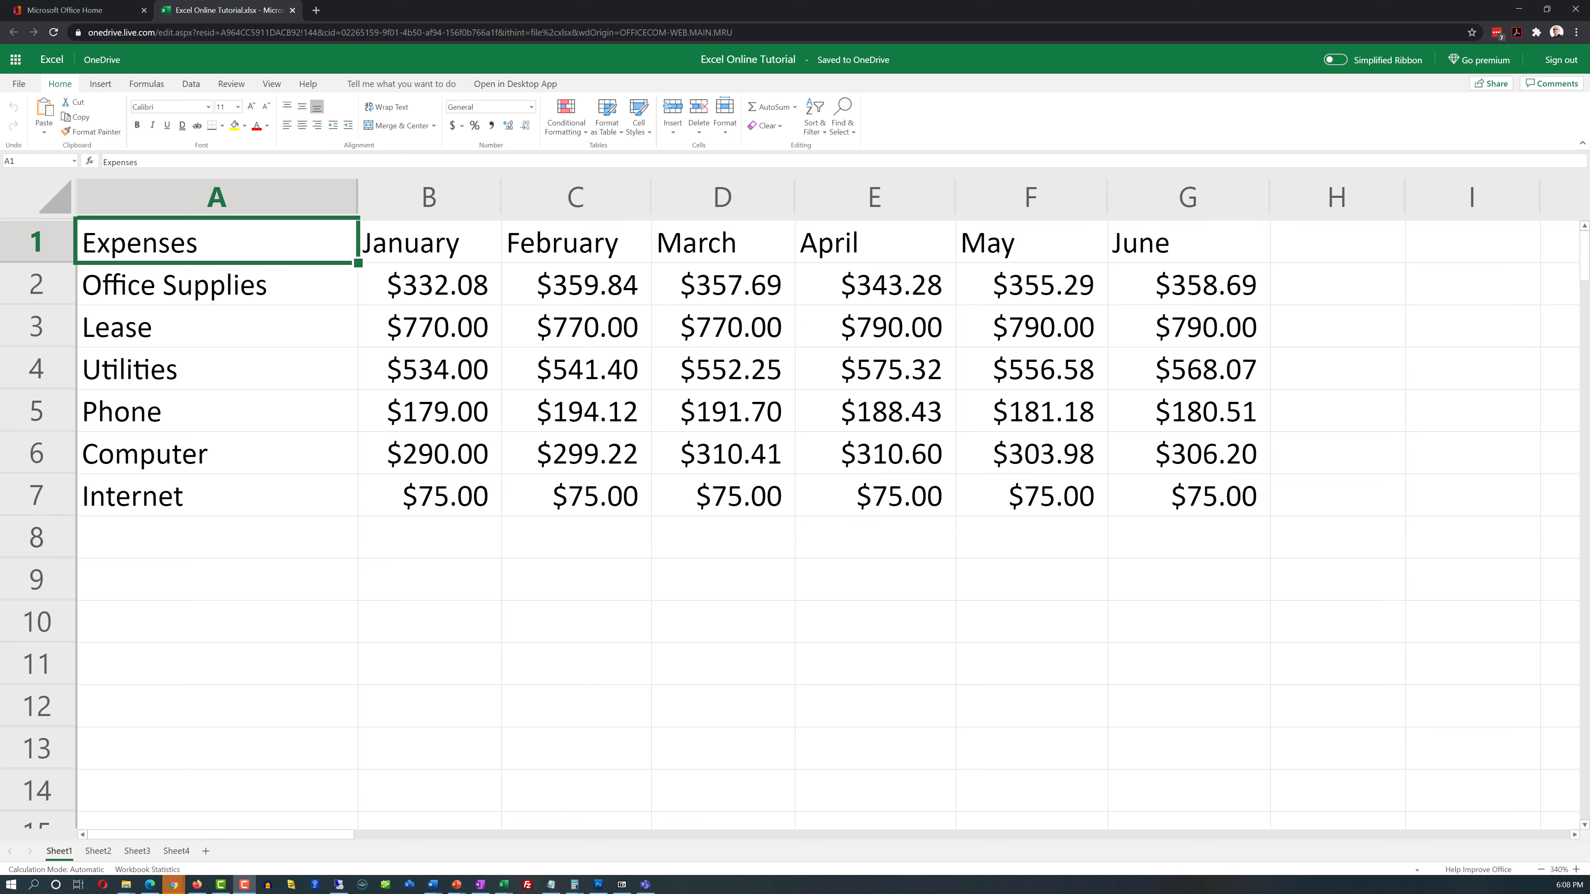
Step: Apply all borders to the whole expense table in cells A1 through G7 and deselect it
click(1576, 869)
click(1576, 869)
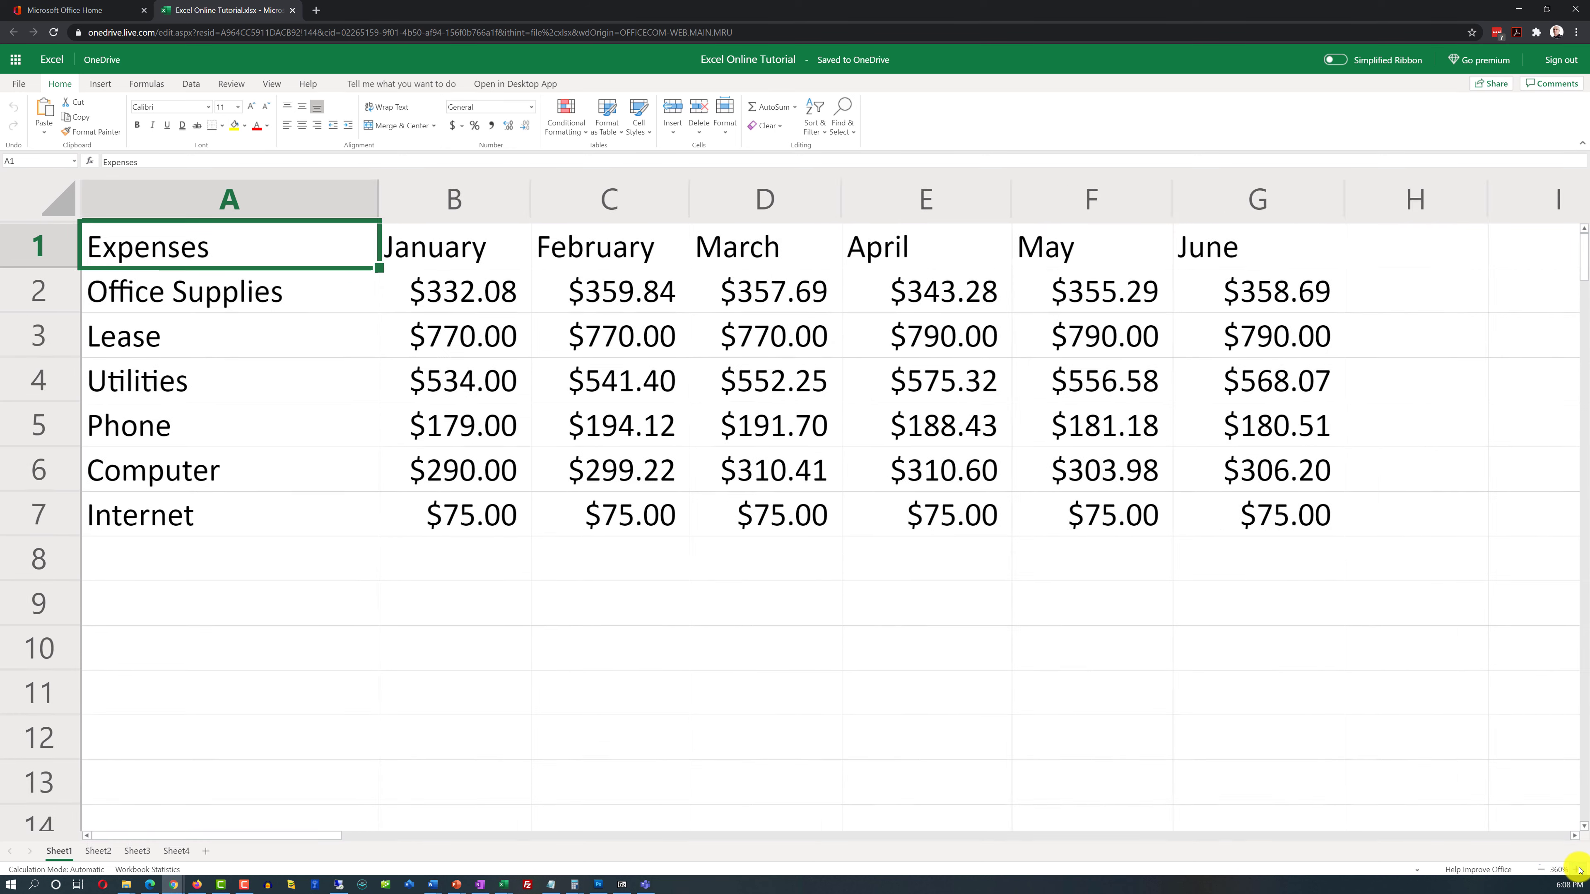
click(1577, 869)
click(1577, 869)
click(1576, 869)
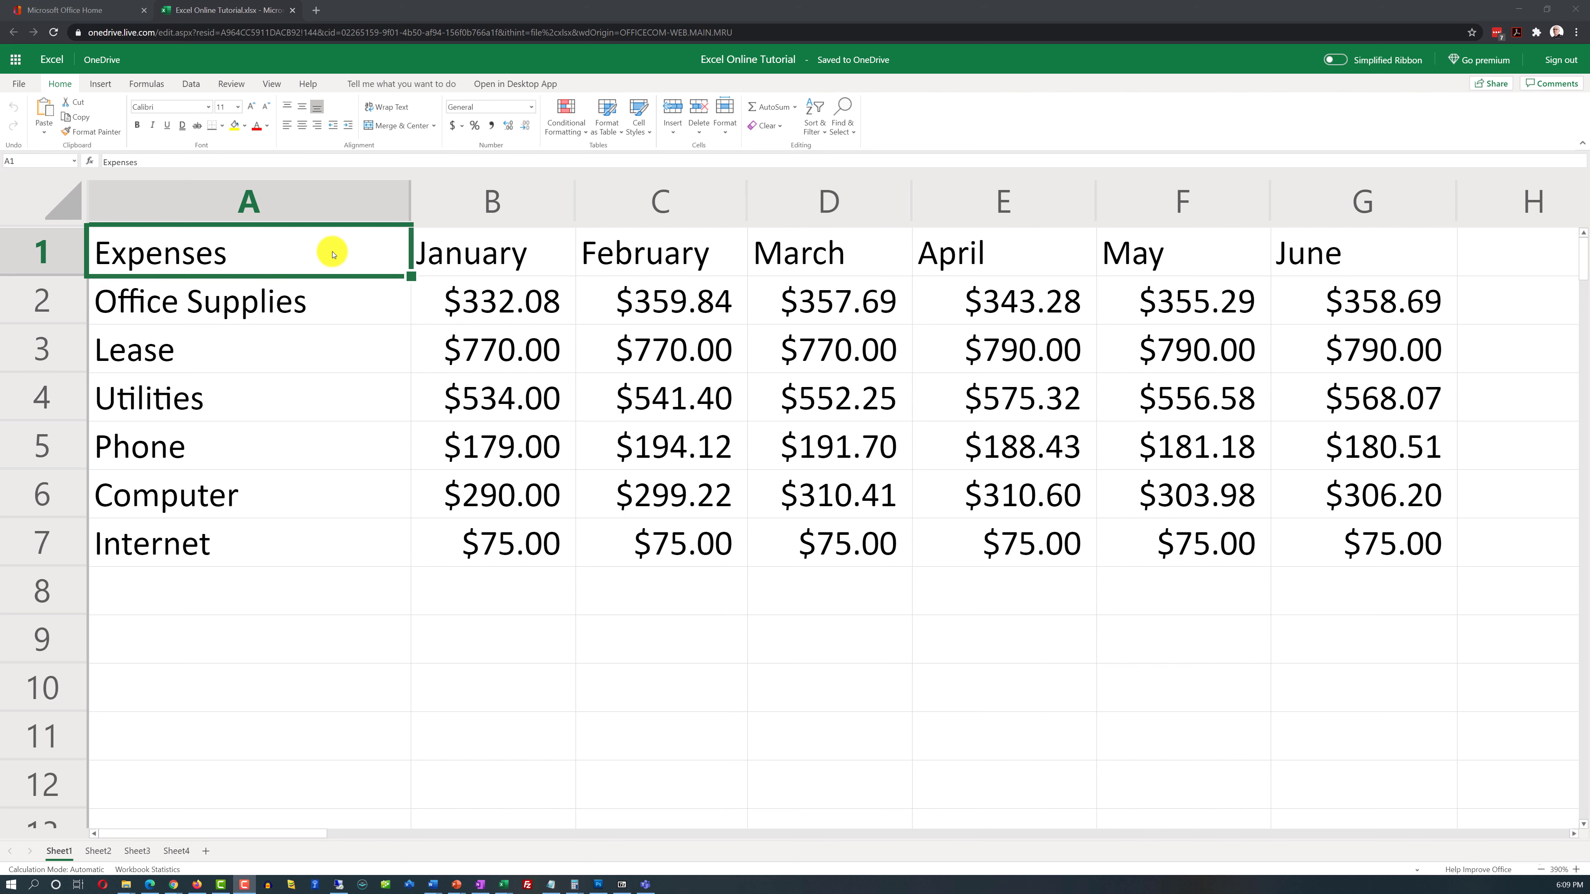
drag(363, 258, 1342, 544)
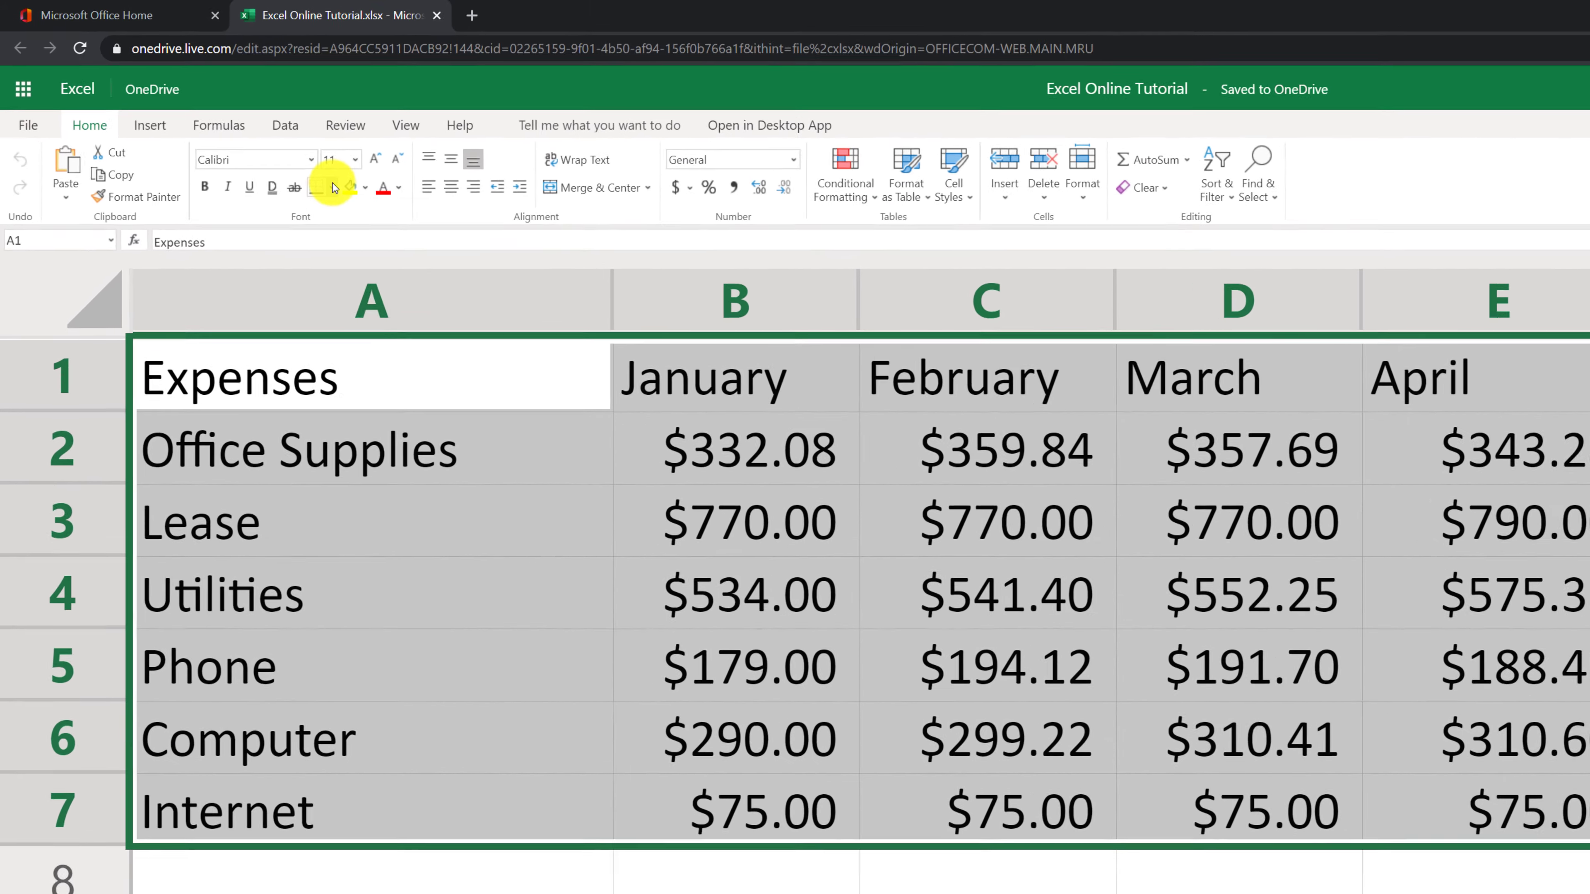
click(333, 186)
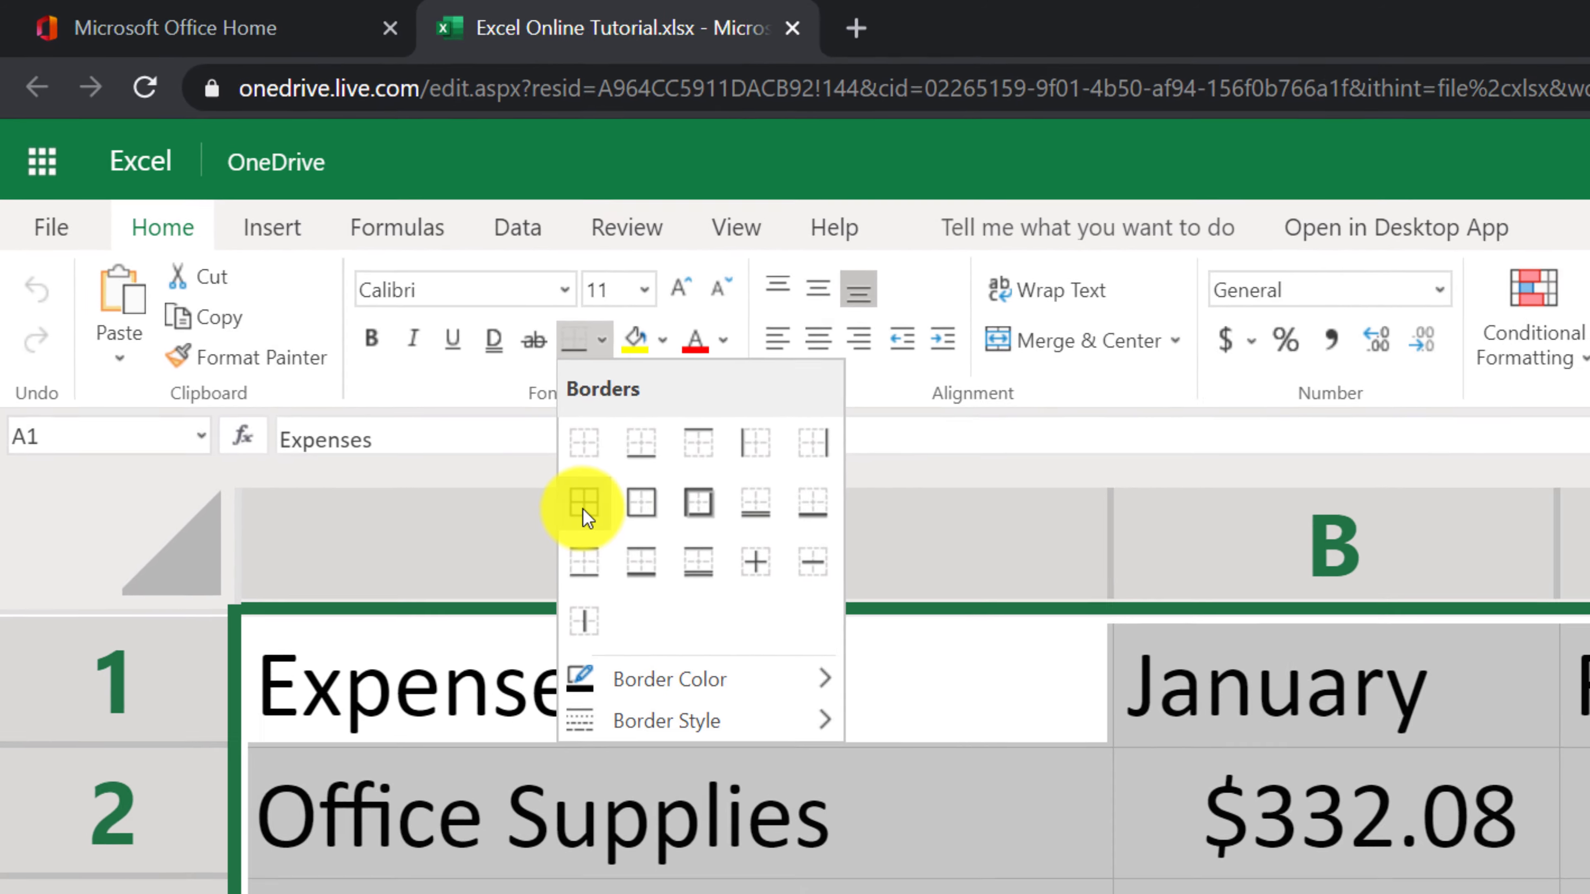
click(653, 567)
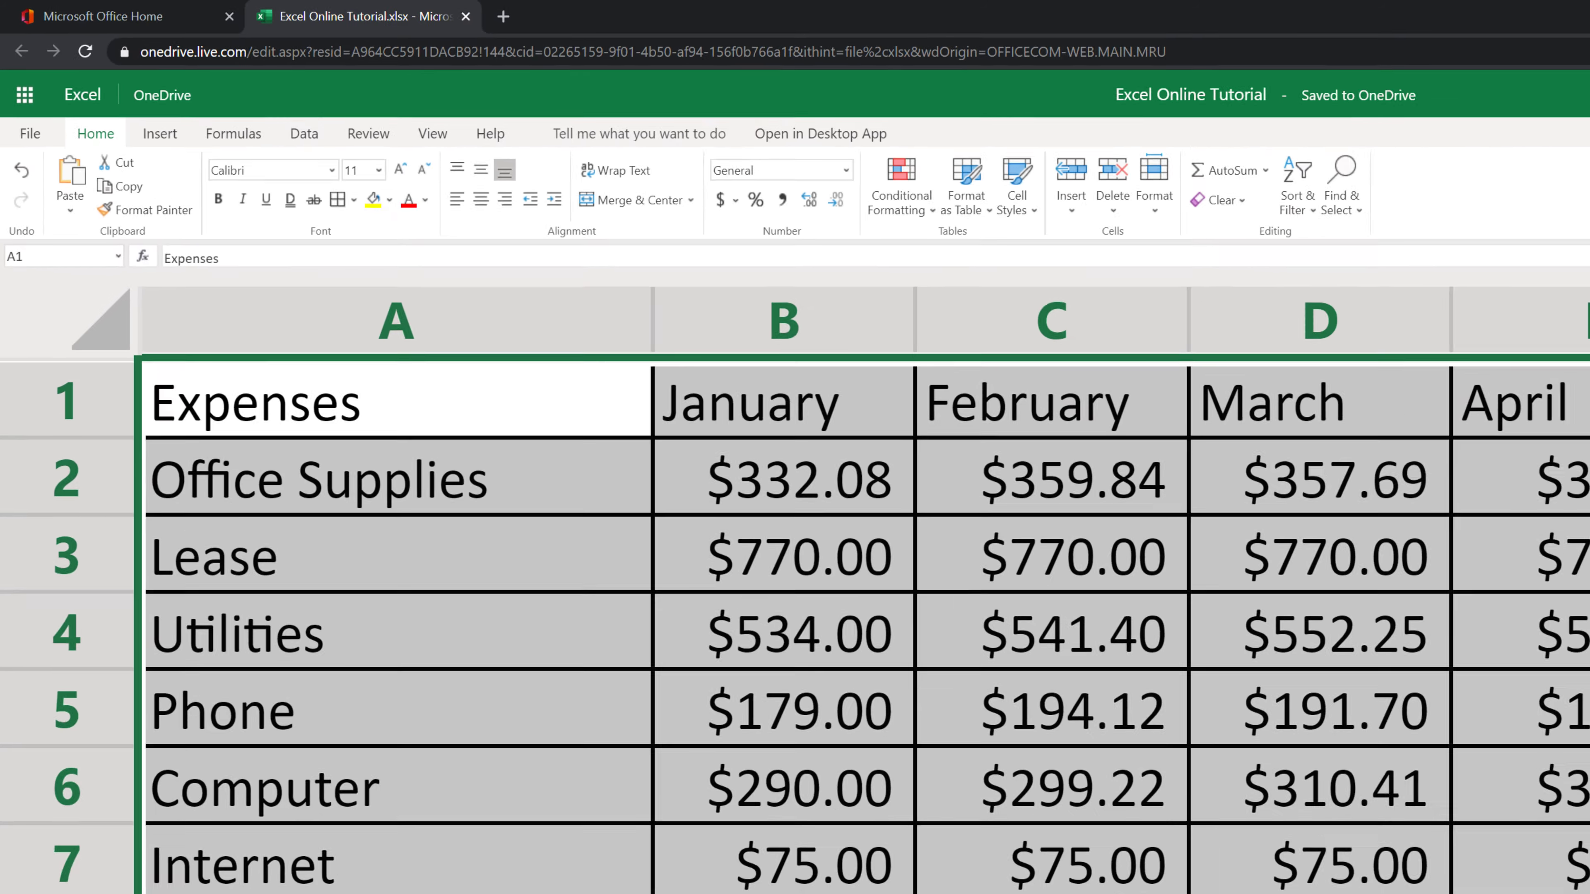
click(445, 775)
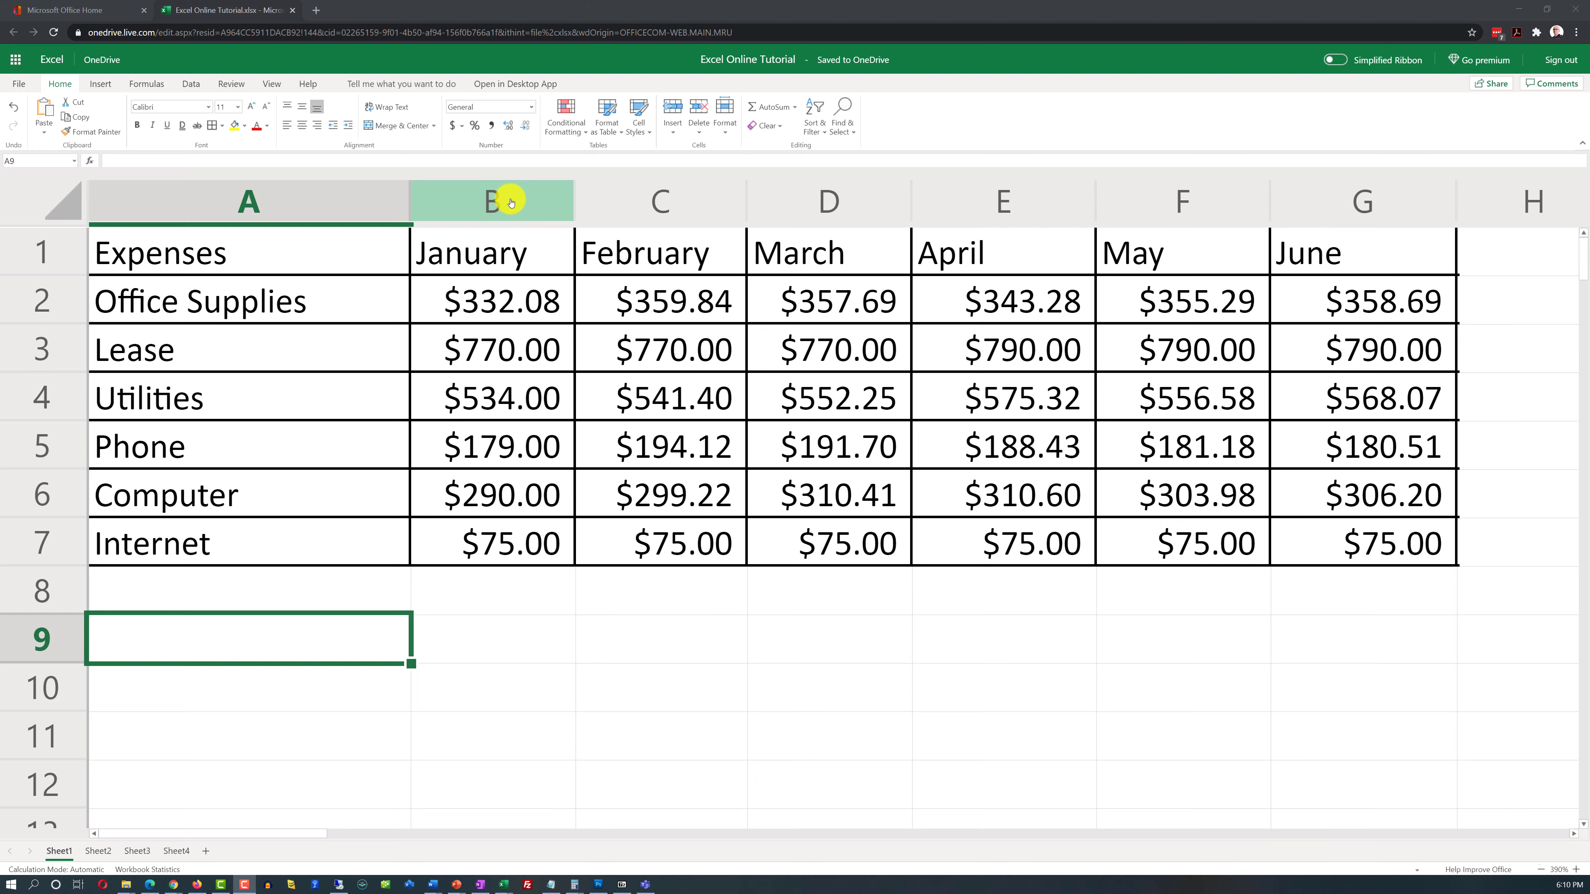
Step: Center the contents of columns B through G, trying left alignment in between
drag(511, 201, 1324, 263)
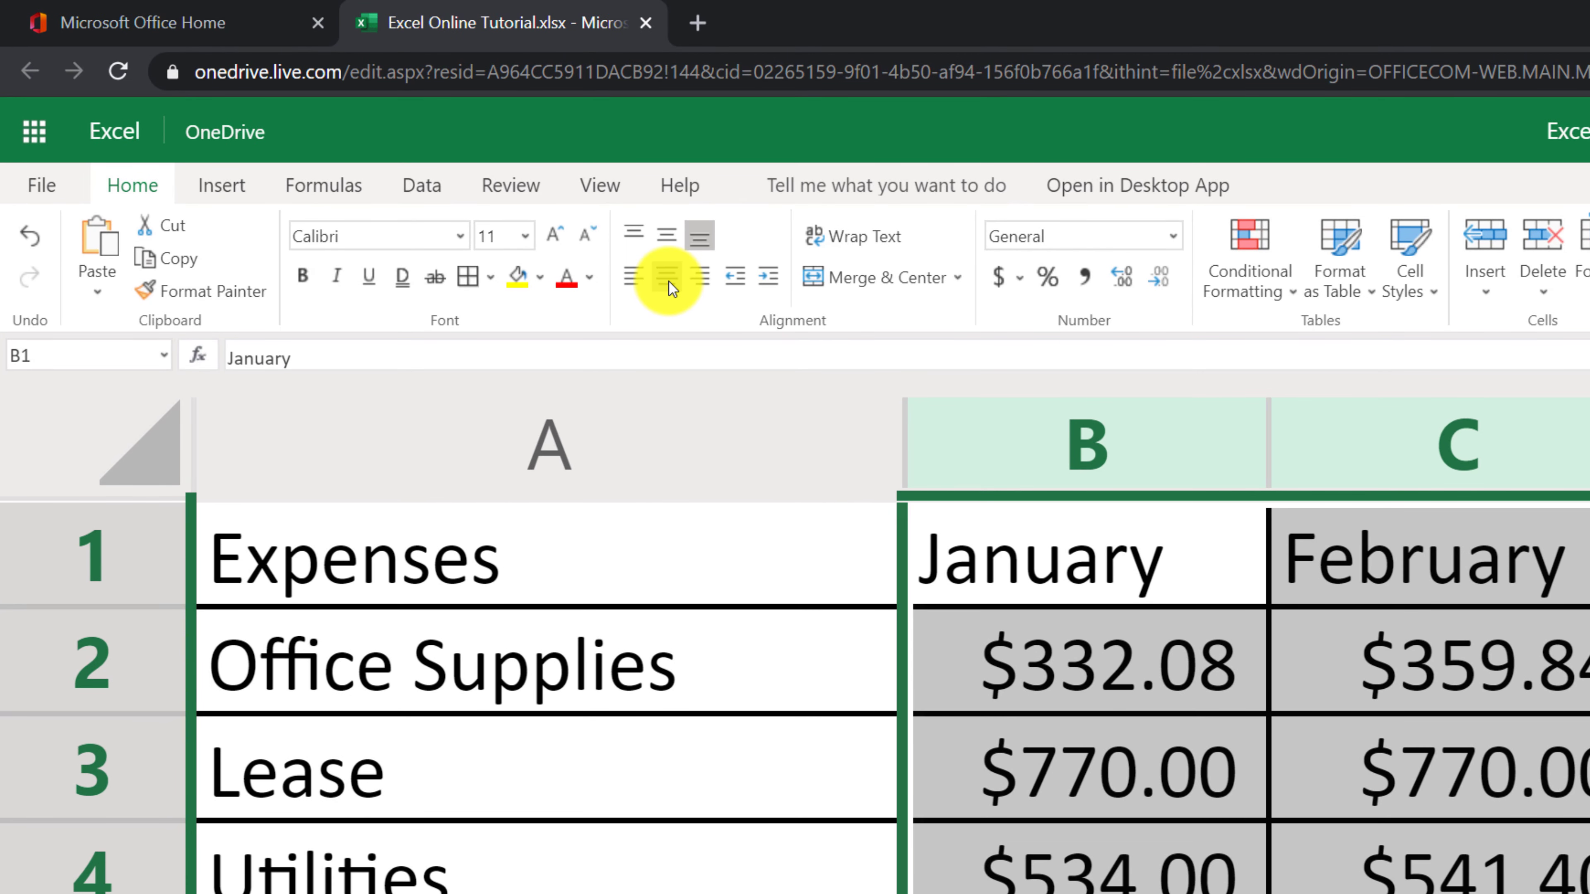
click(668, 288)
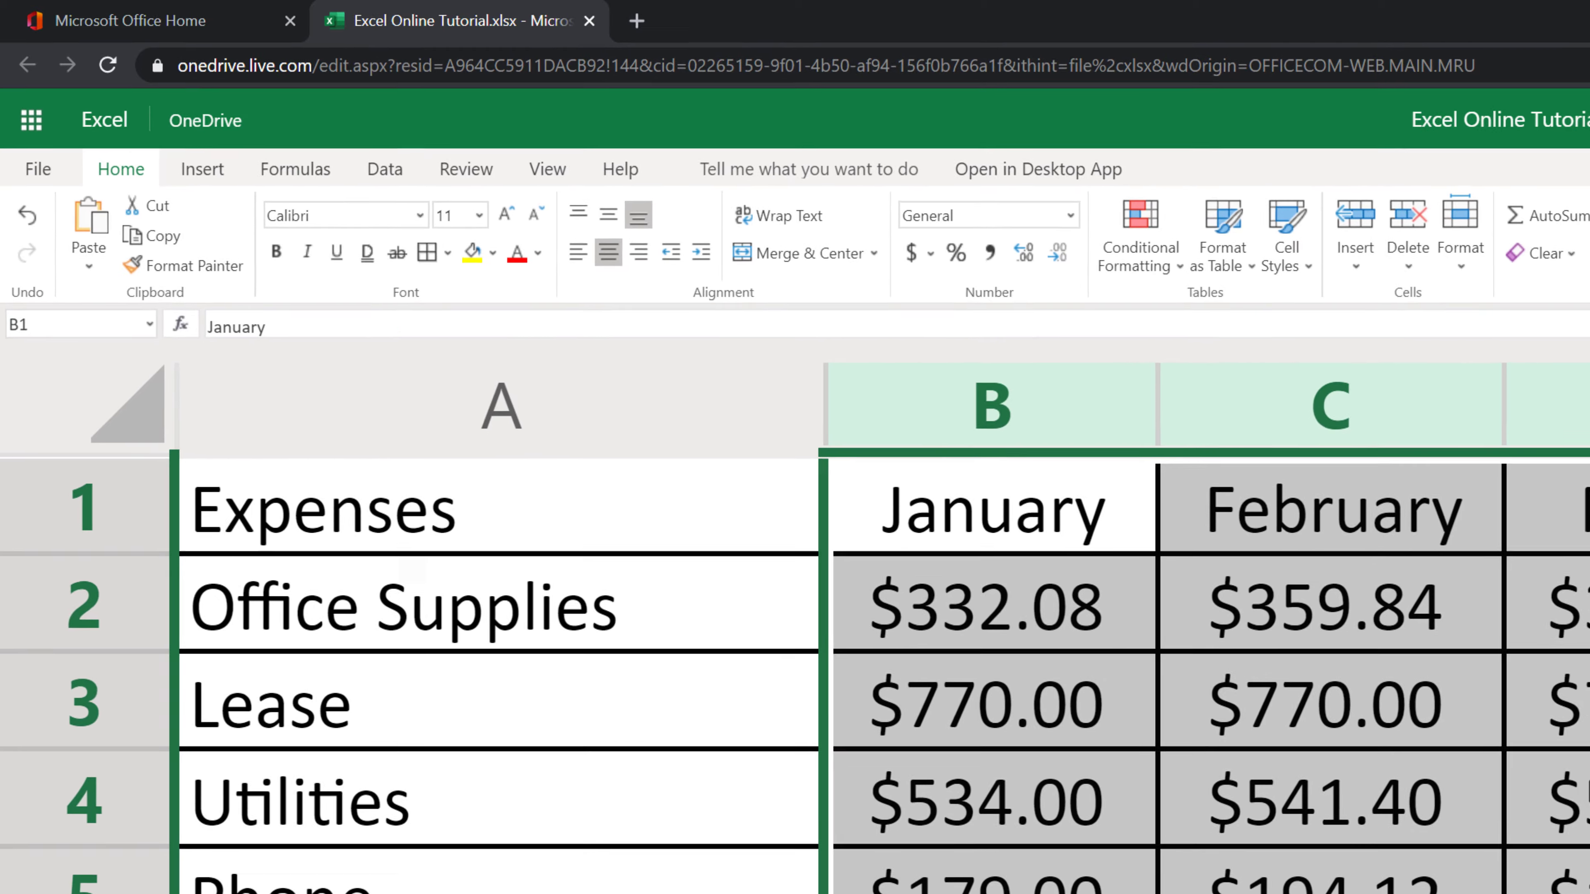
click(578, 251)
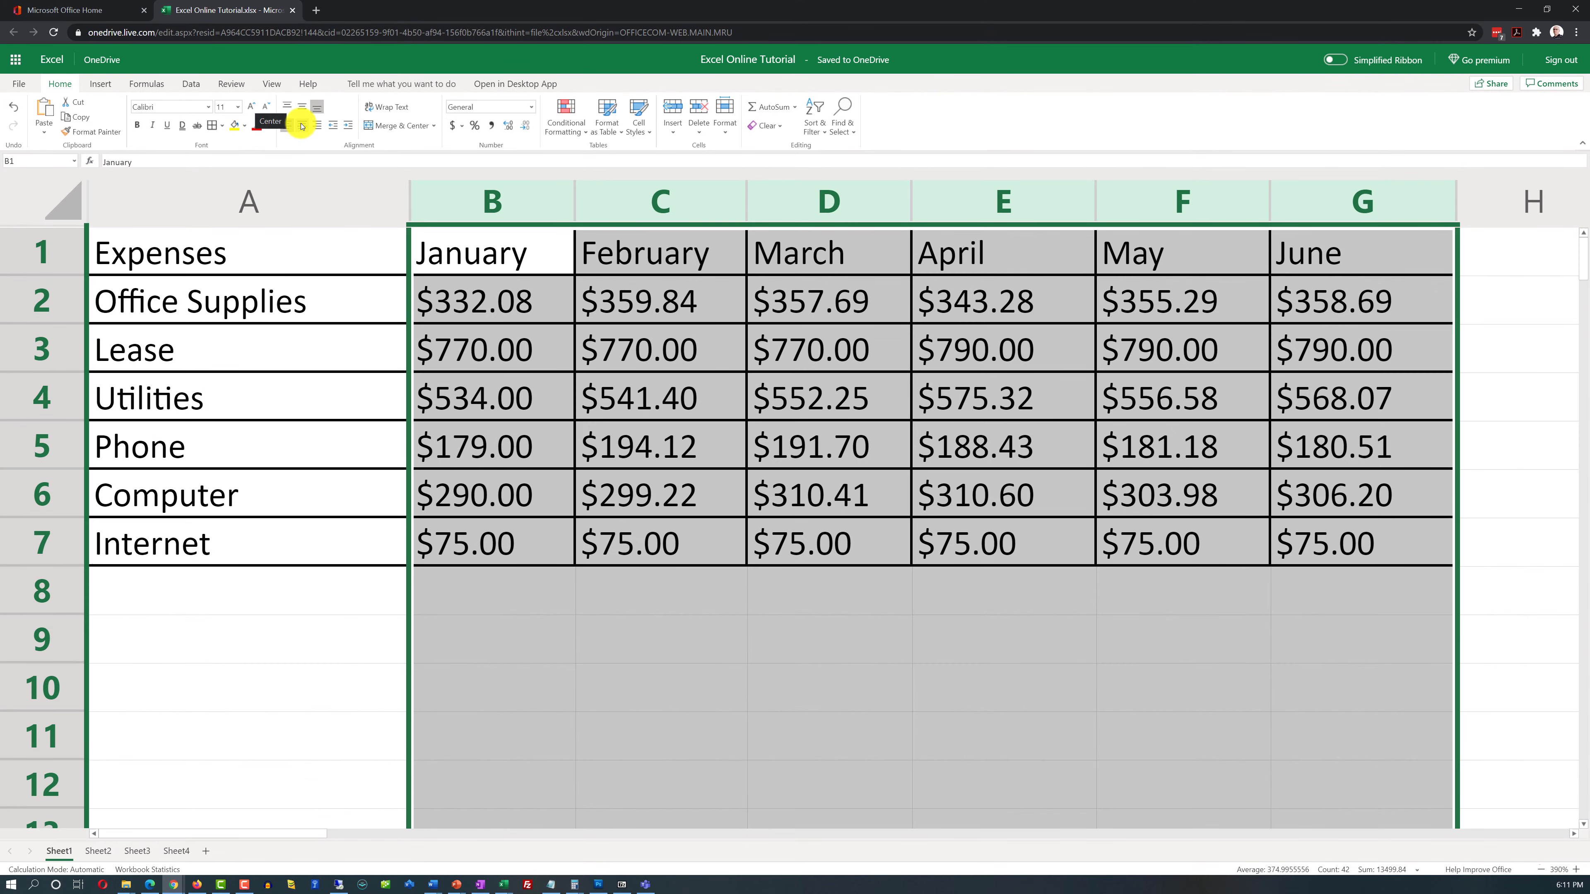
click(303, 128)
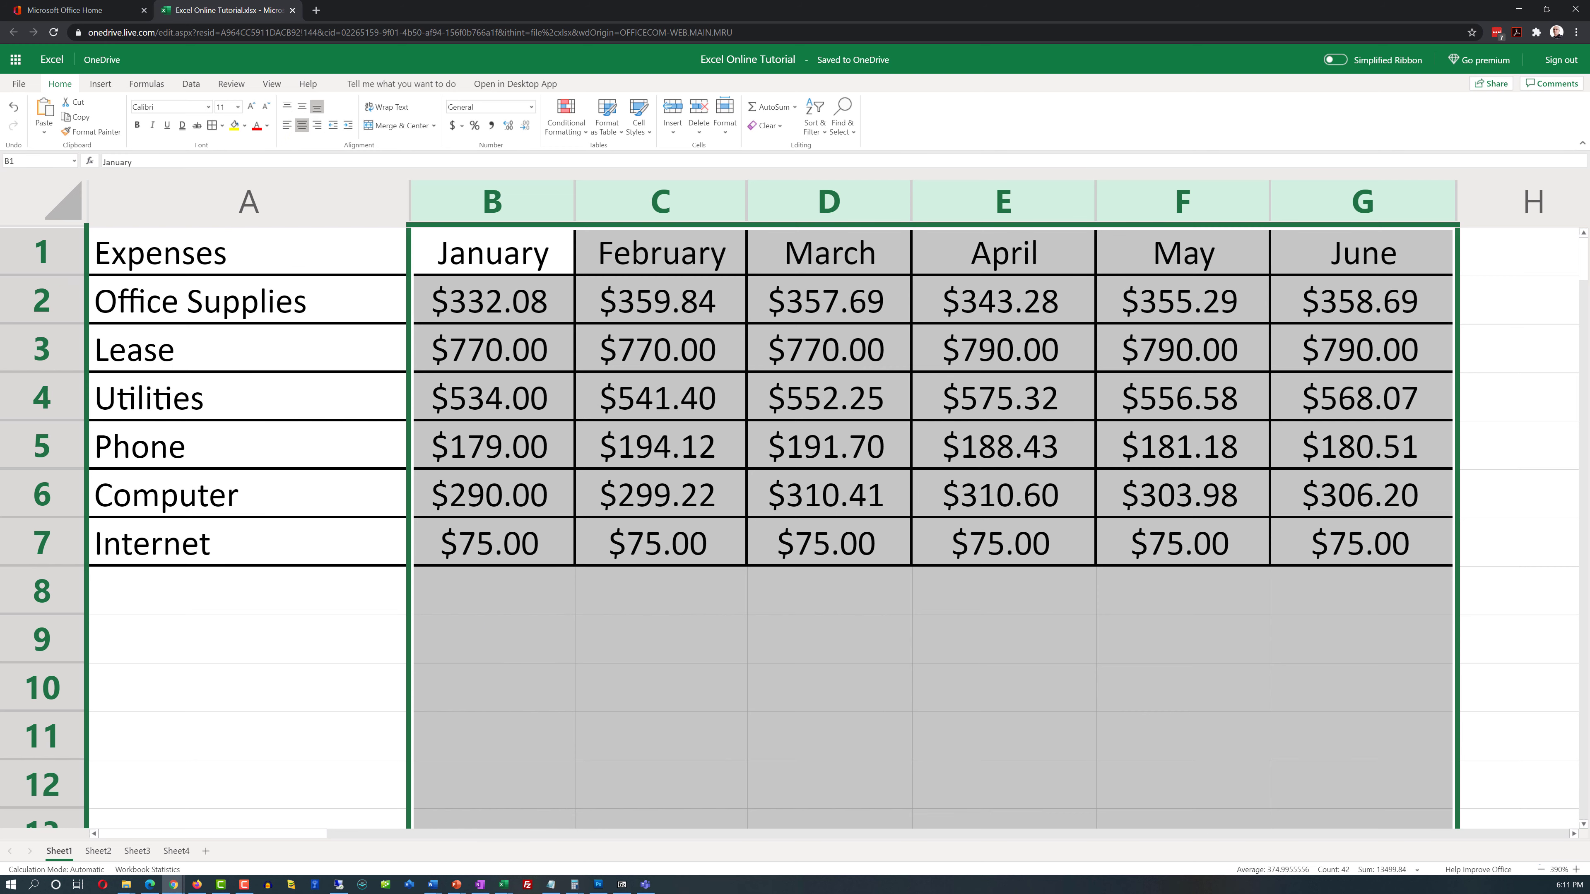
click(491, 590)
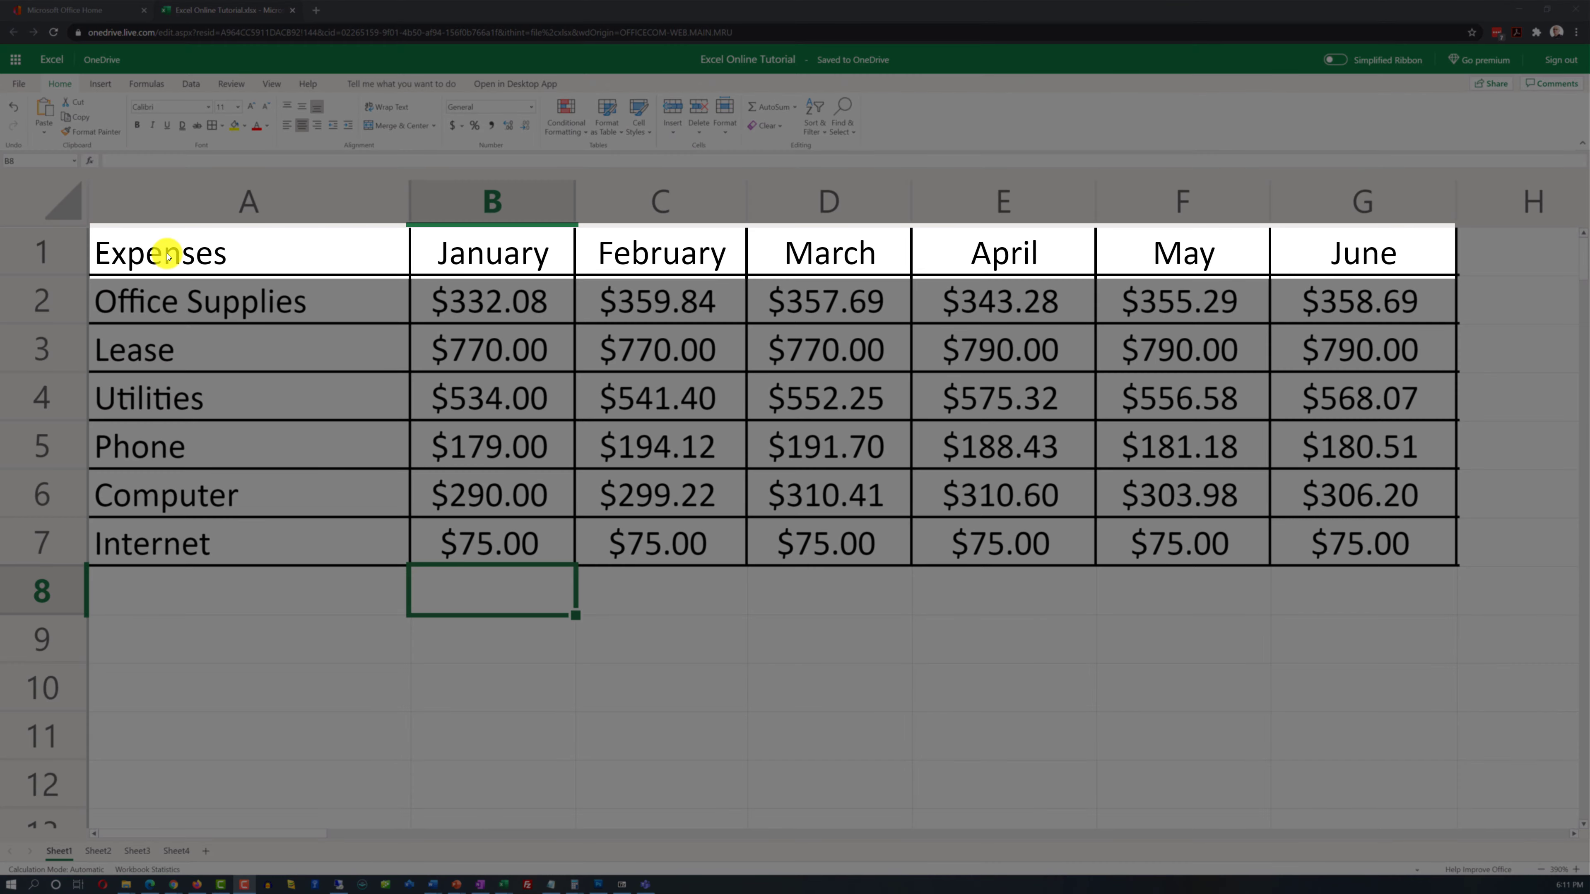
Step: Fill the header cells A1 through G1 with the light gold theme color and make their text bold
drag(193, 256, 1364, 252)
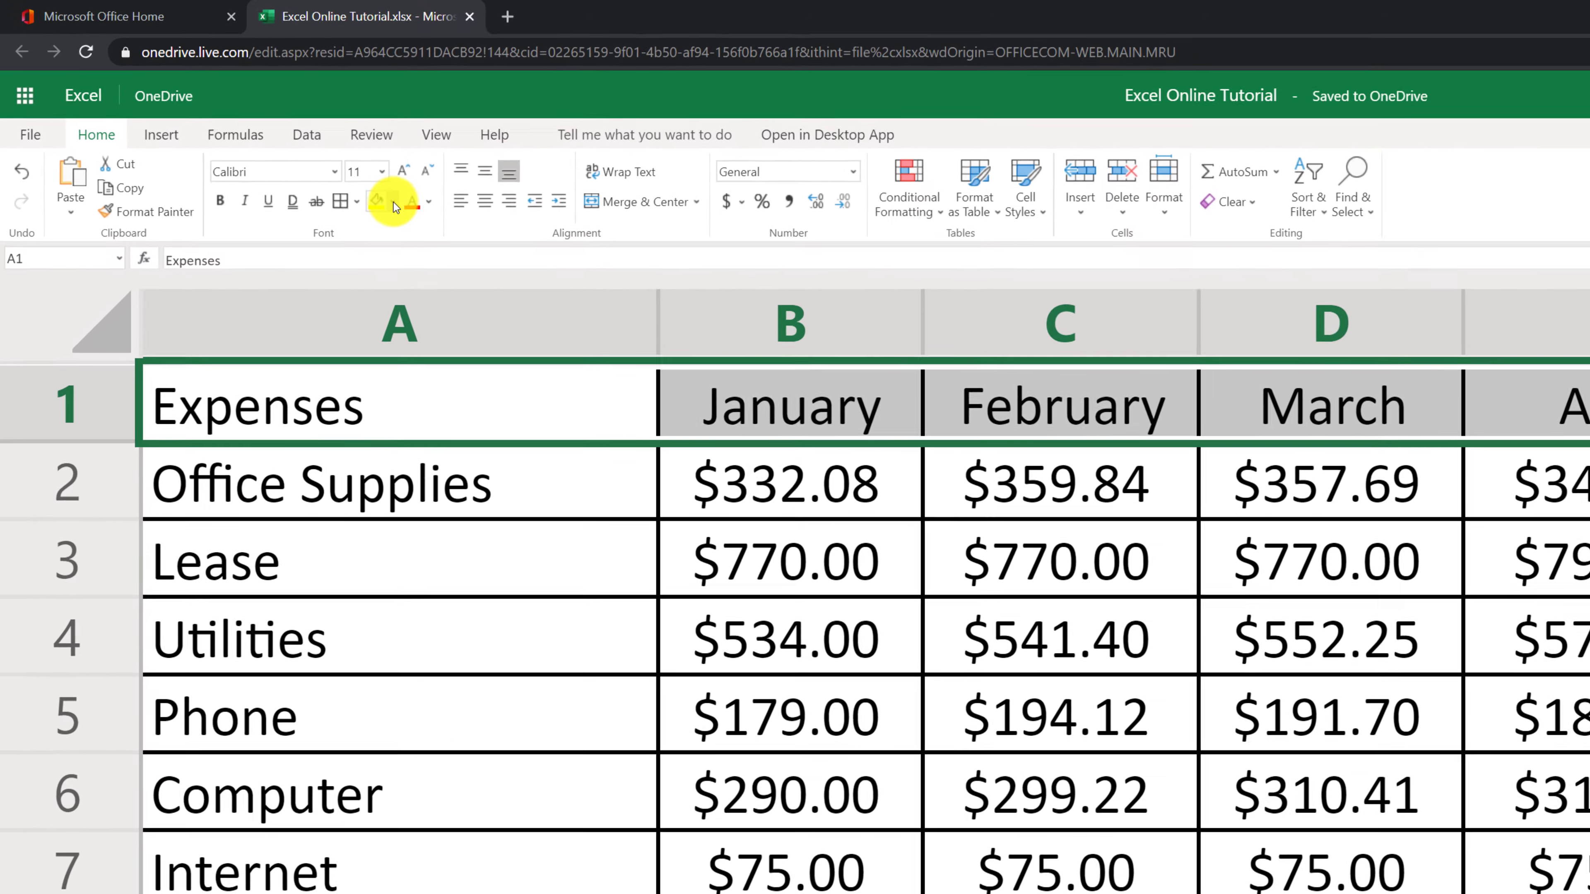
click(275, 140)
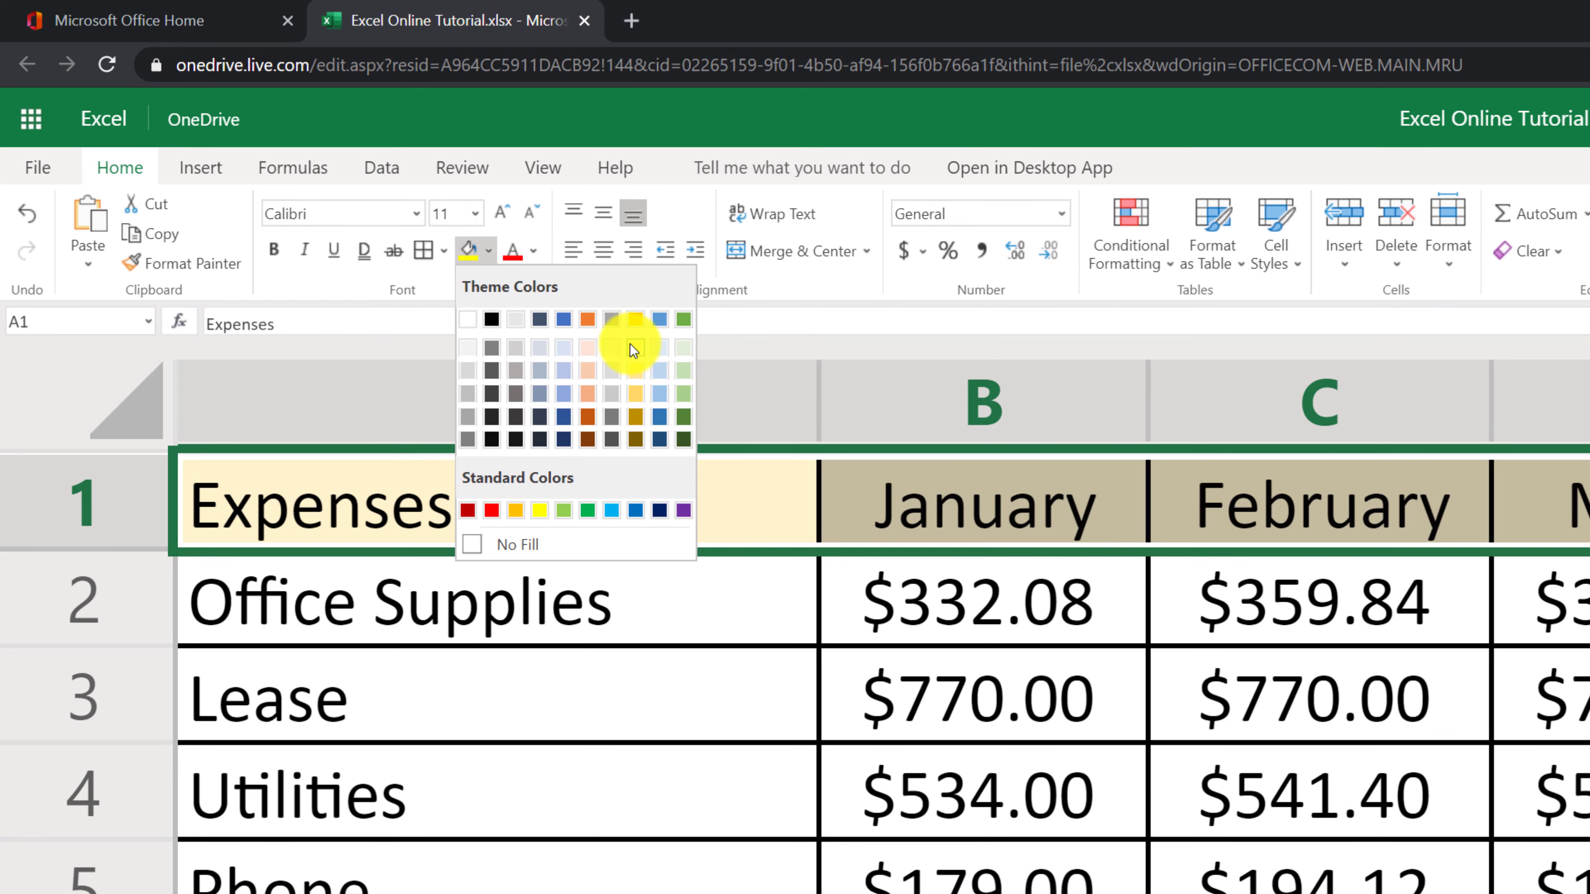
click(624, 341)
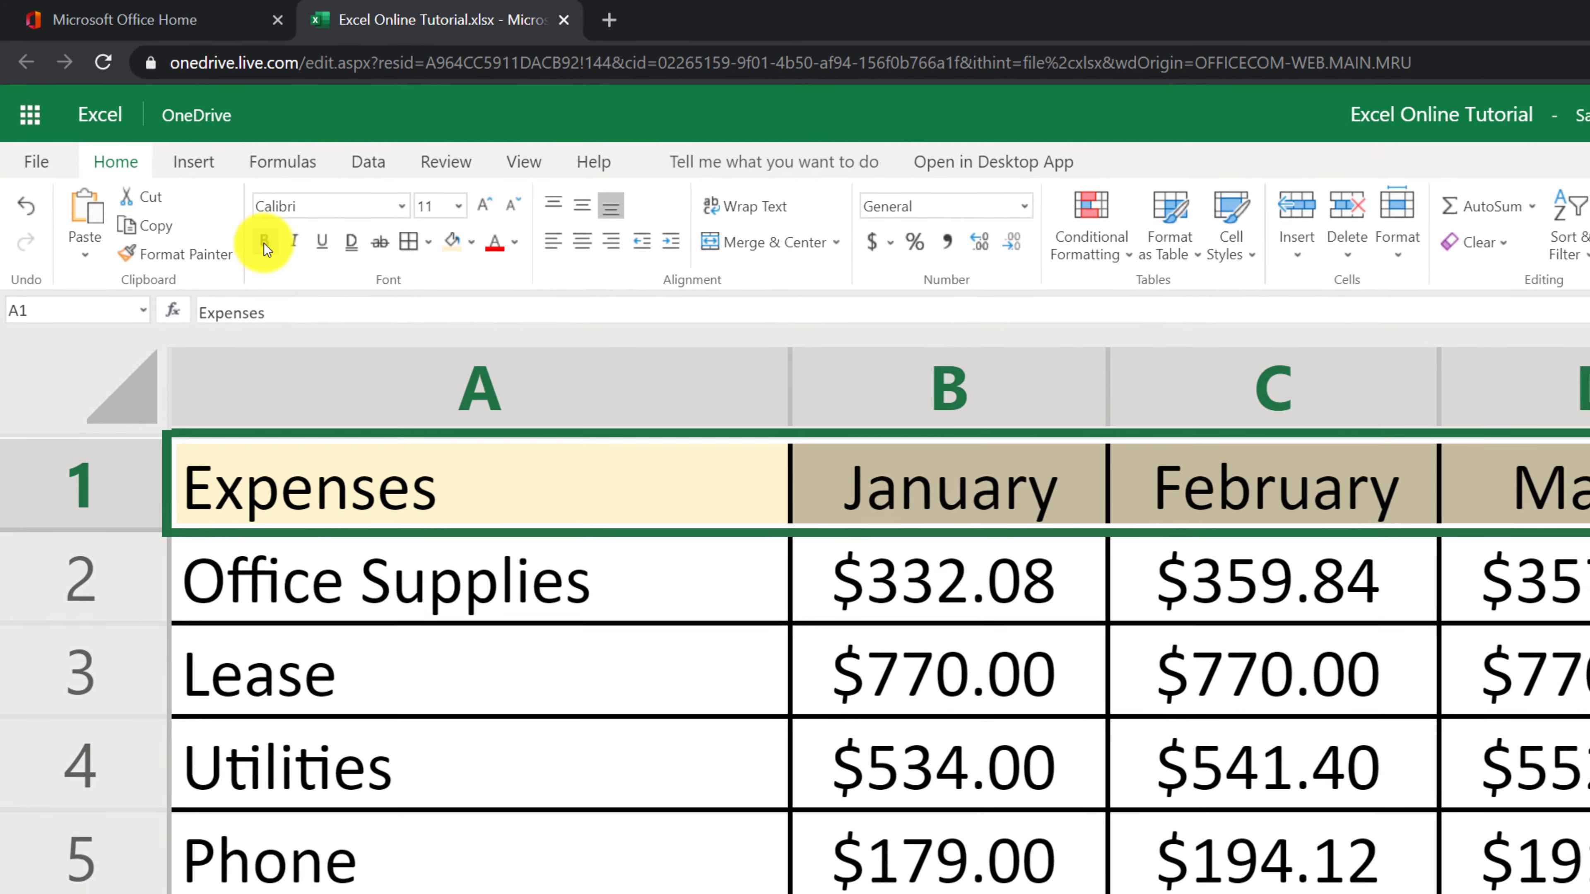
click(274, 249)
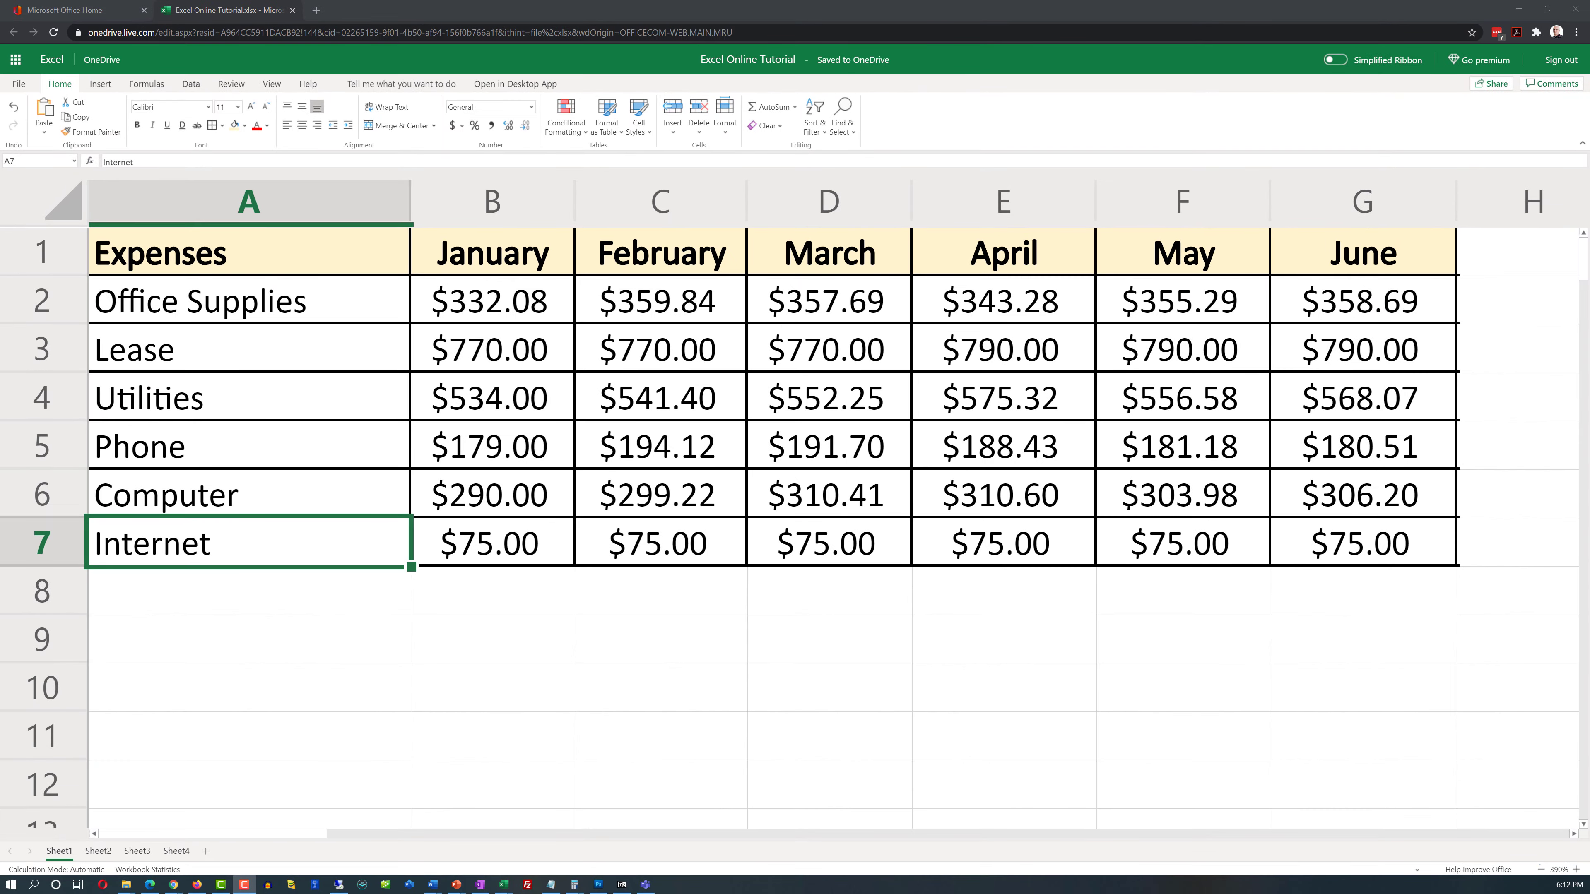
Step: Add filter controls to the header row of the expense table in row 1
click(64, 253)
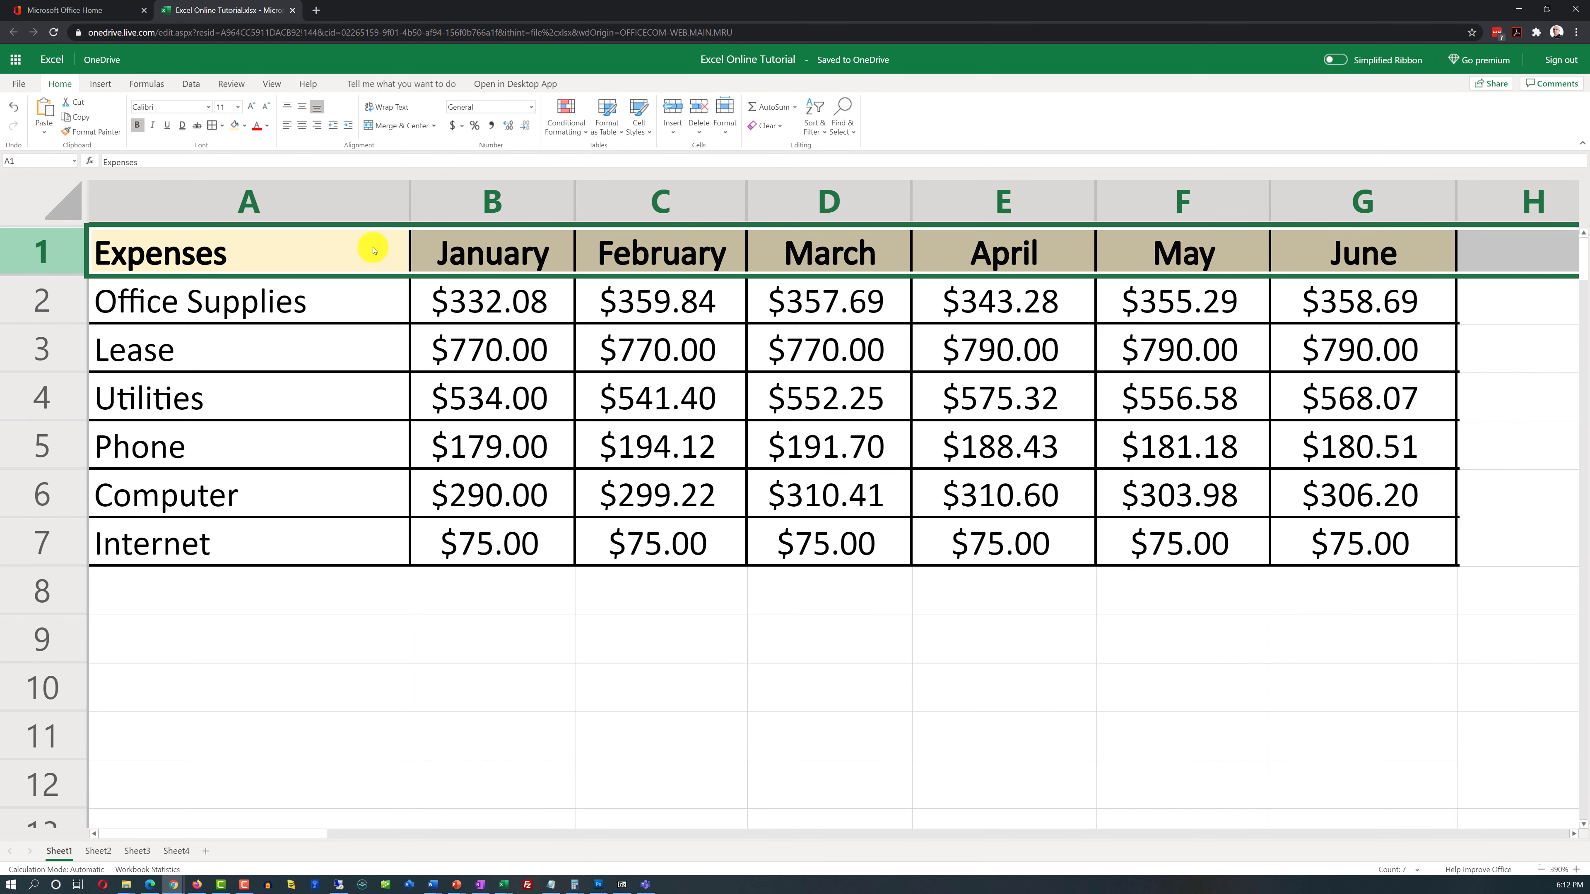
click(818, 133)
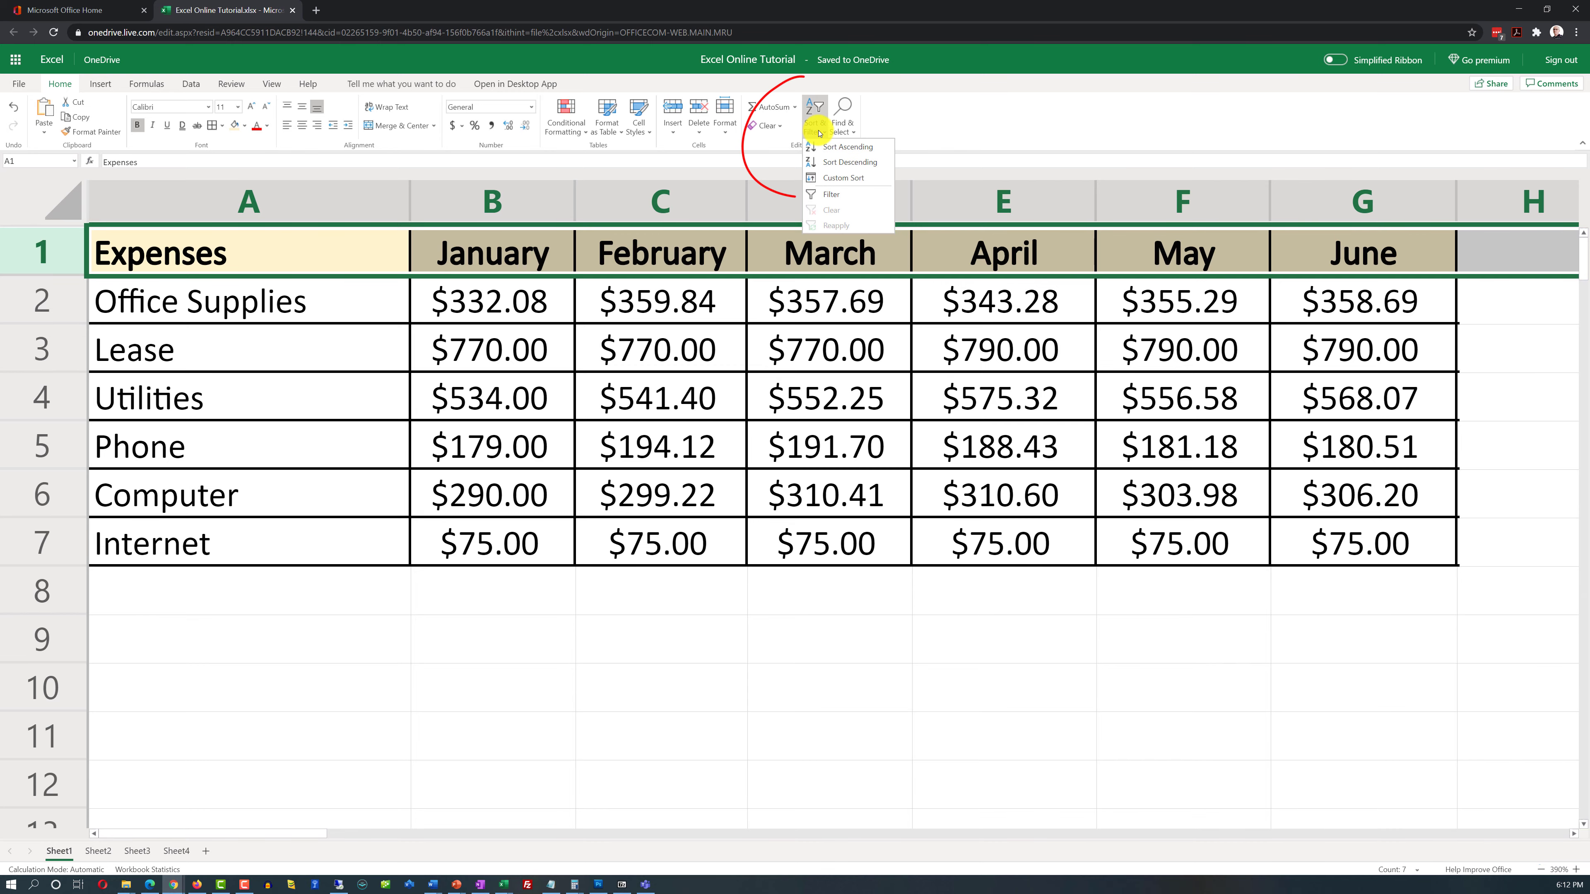
click(825, 196)
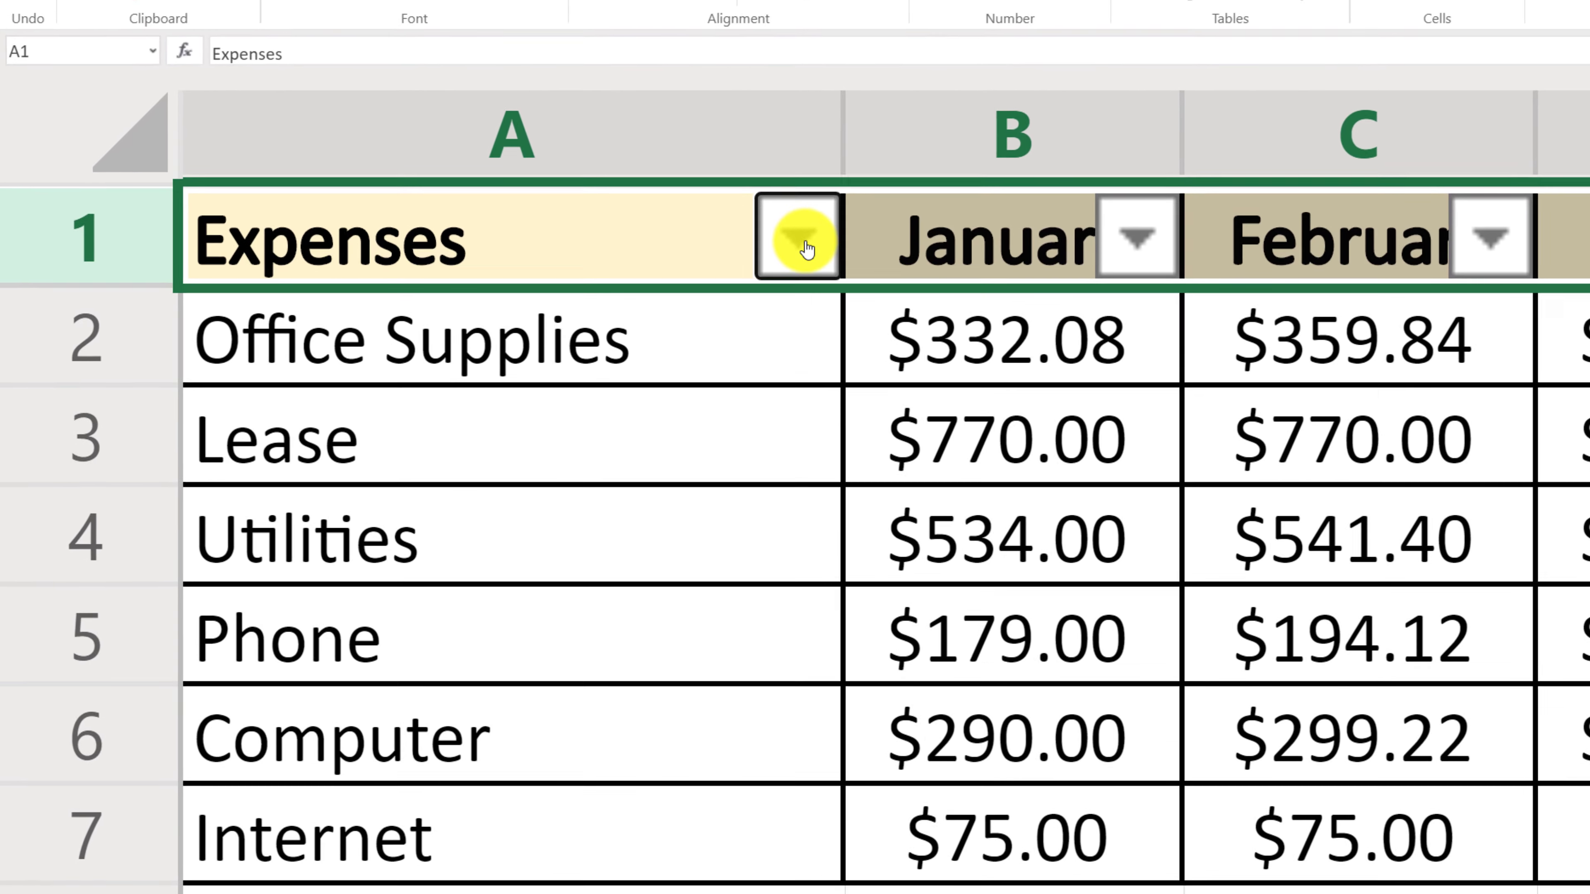
Step: Sort the table in ascending order by the Expenses column
click(807, 250)
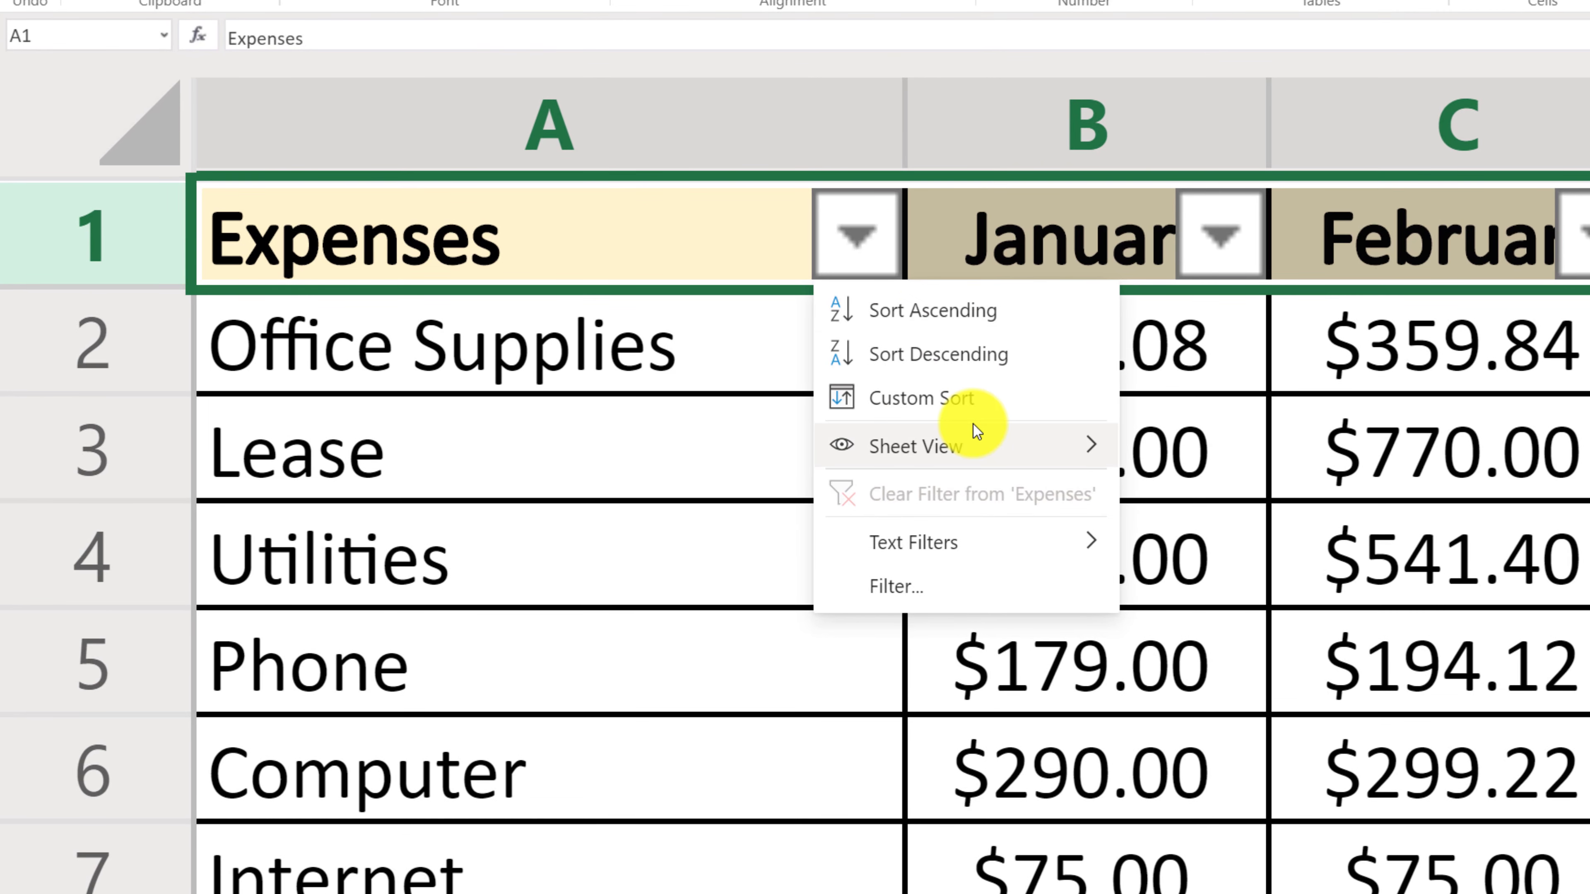
mouse_move(973, 425)
click(807, 381)
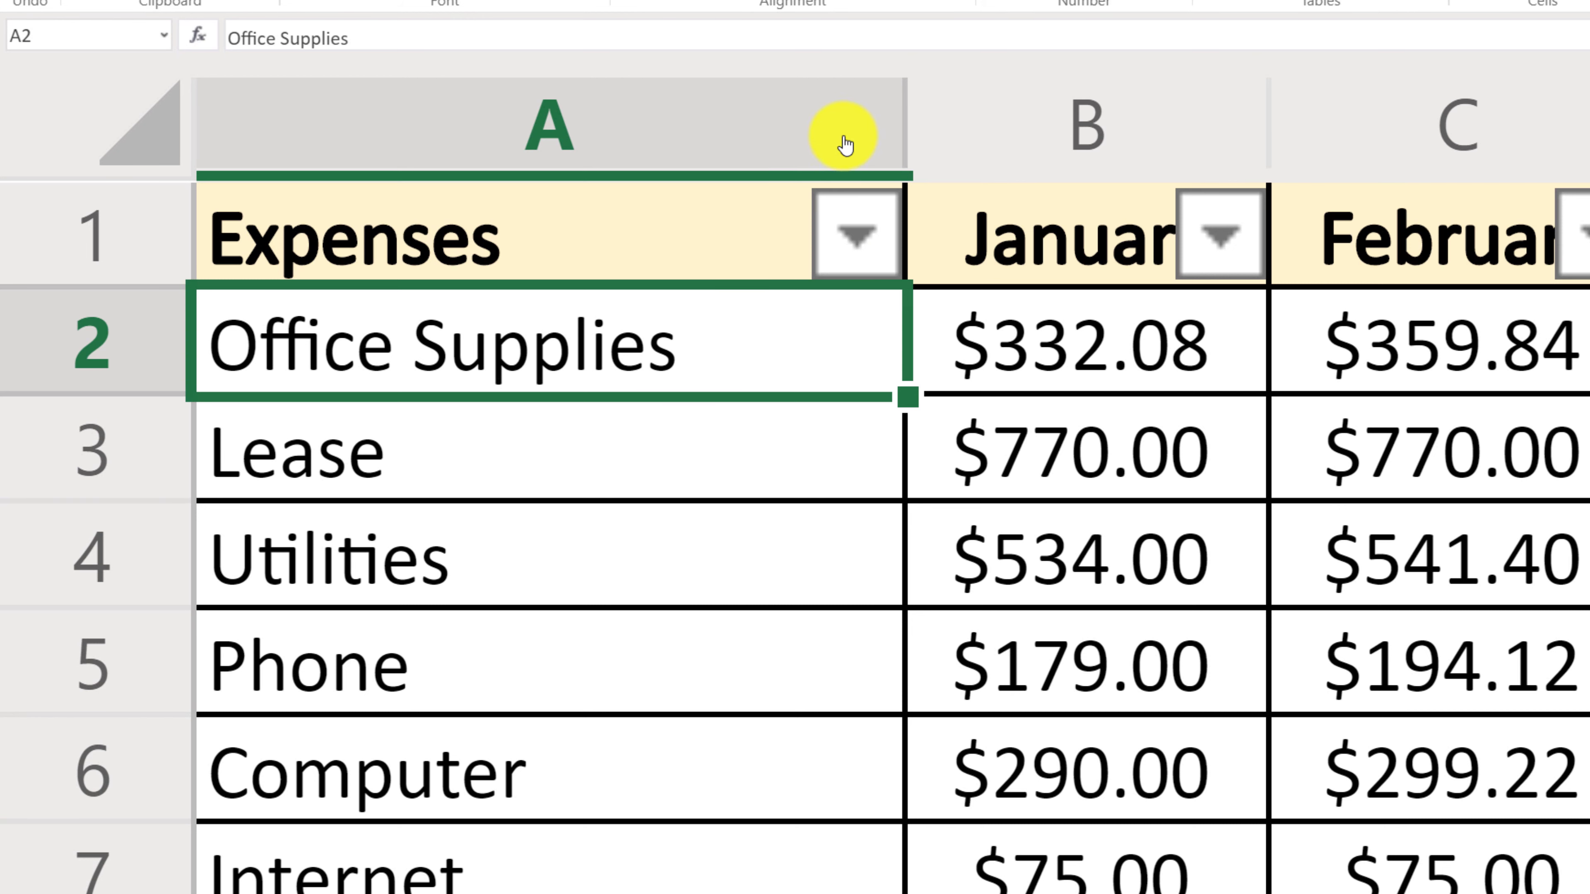
click(863, 235)
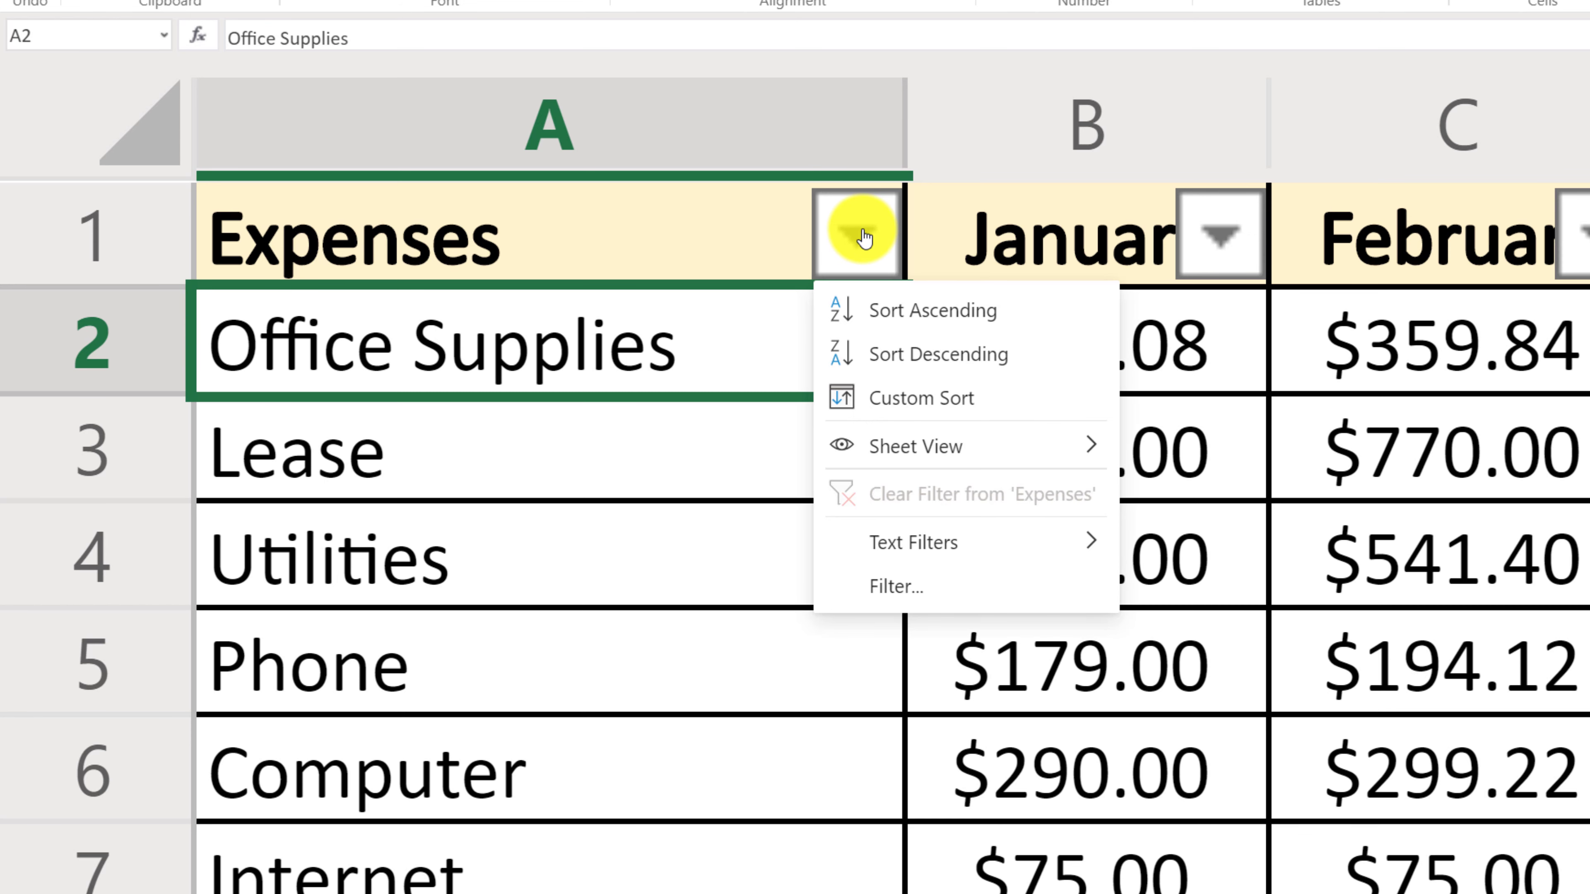
click(931, 311)
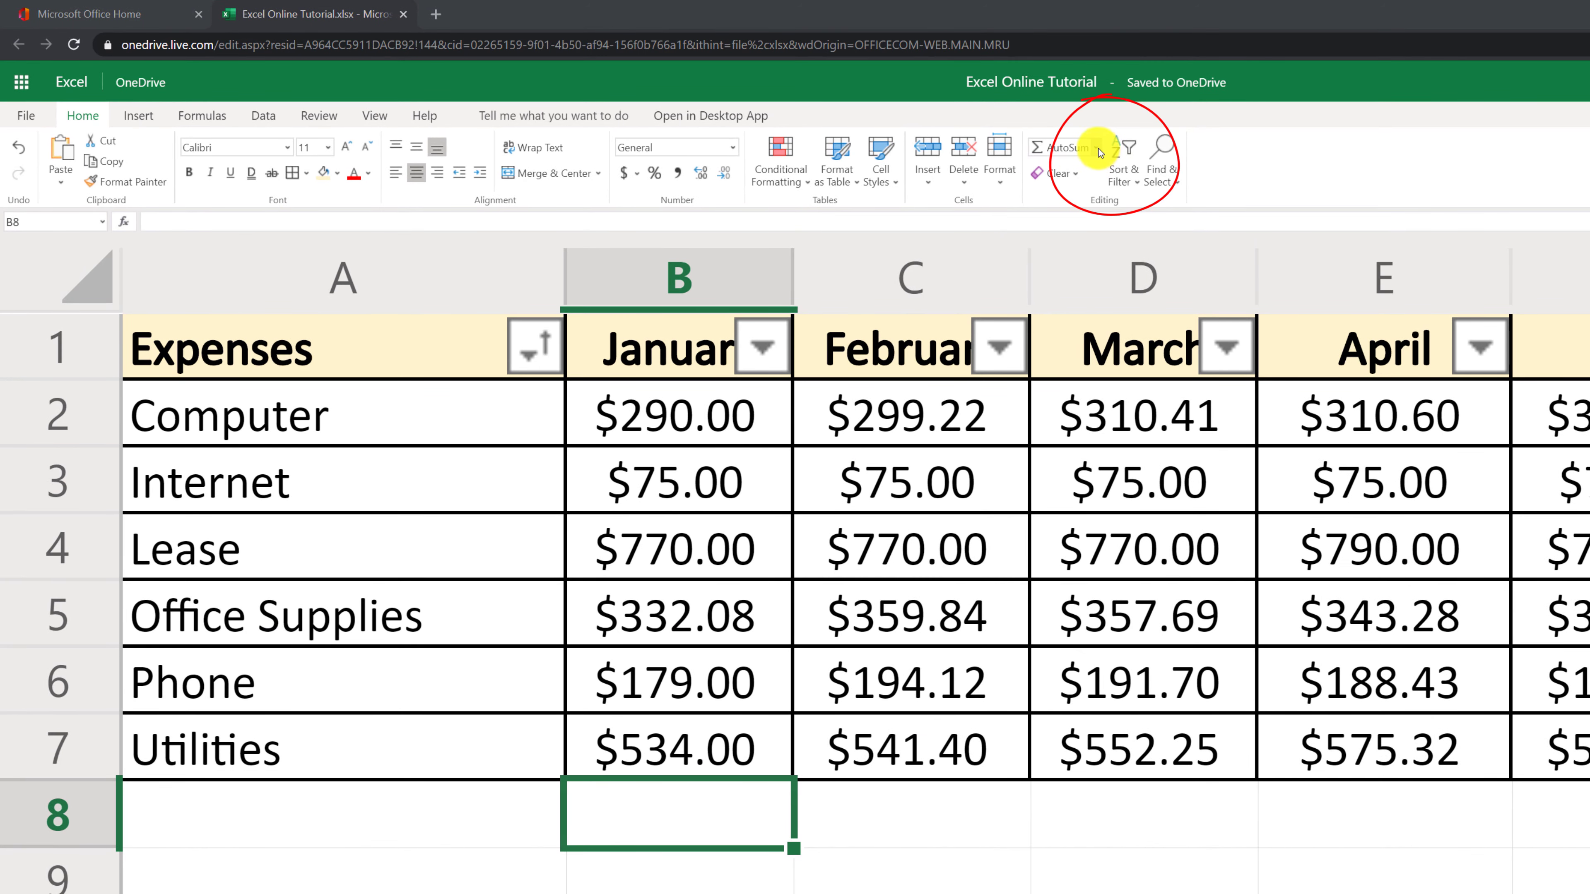
Step: Total the January expenses in B8 with AutoSum over B2:B7, and fill the formula across to G8
click(1064, 146)
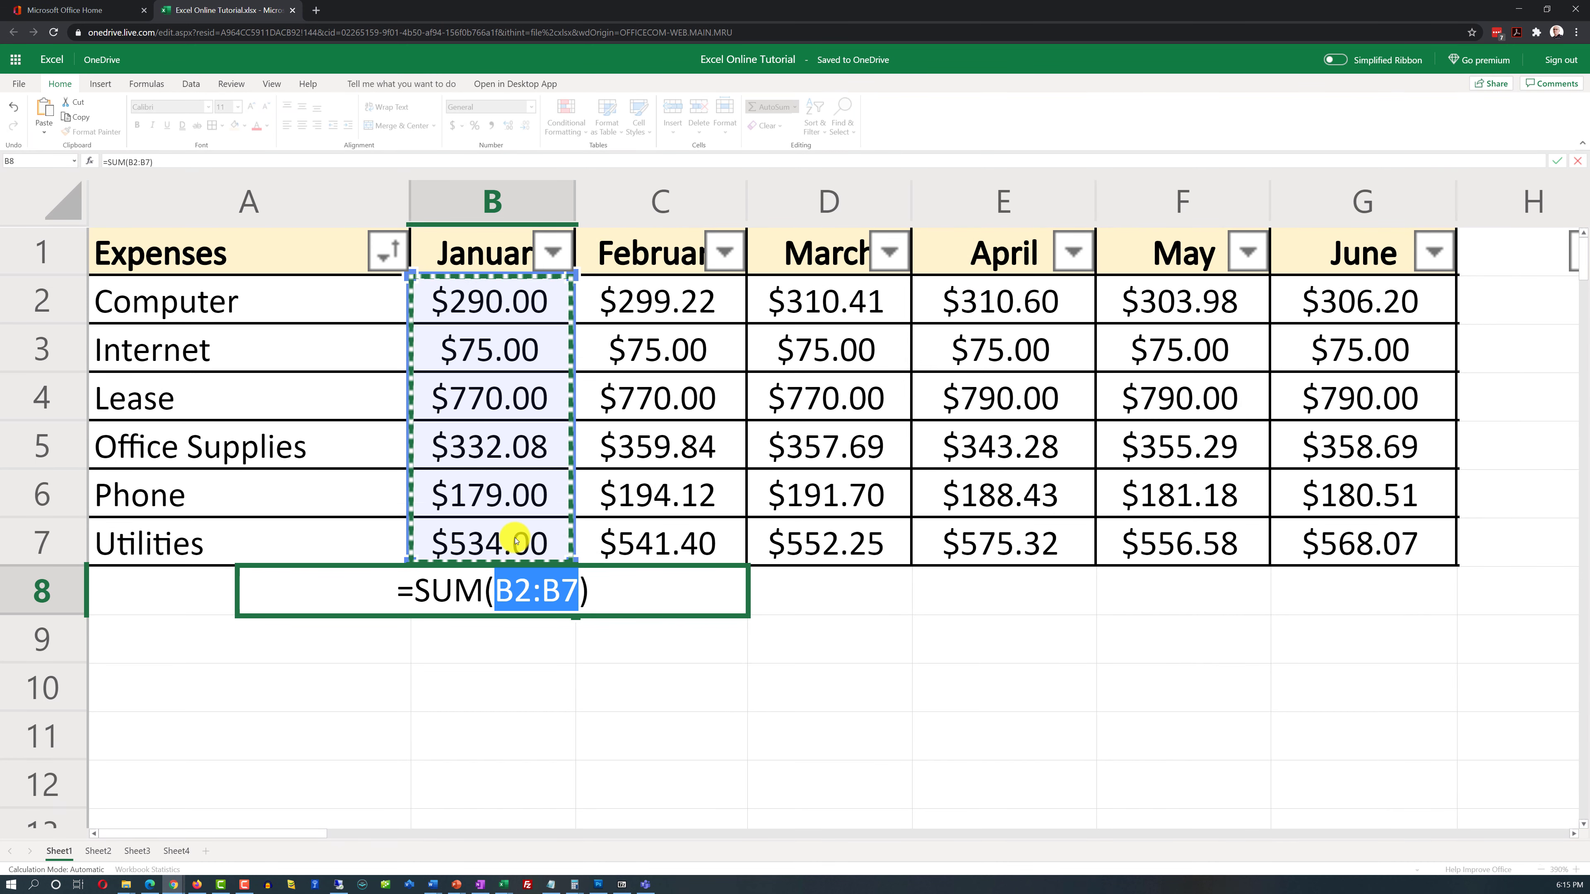
key(Return)
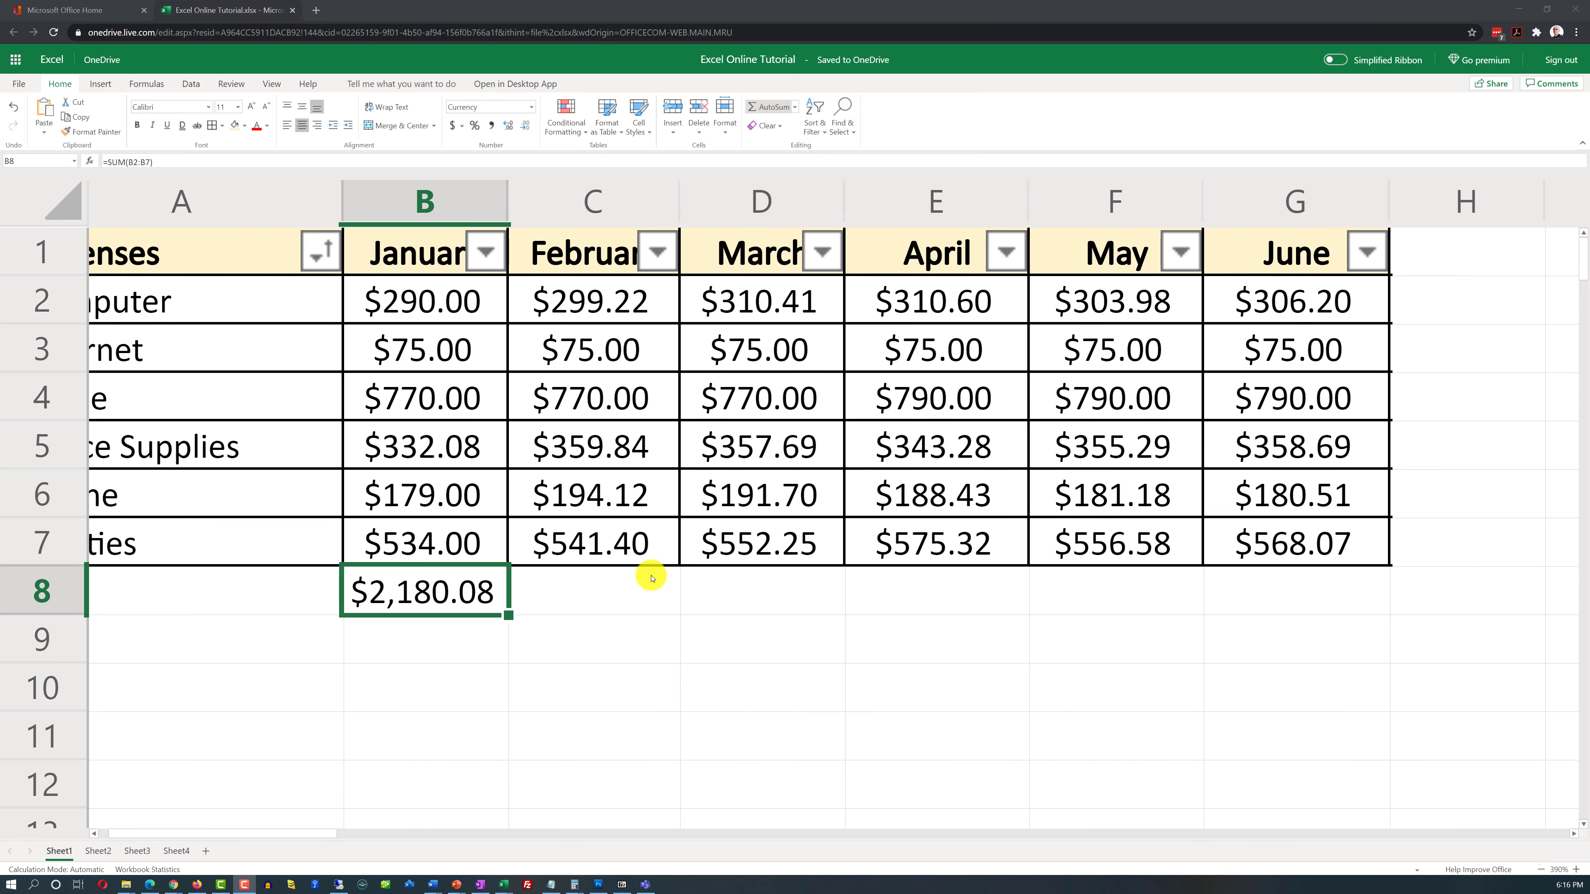
click(616, 598)
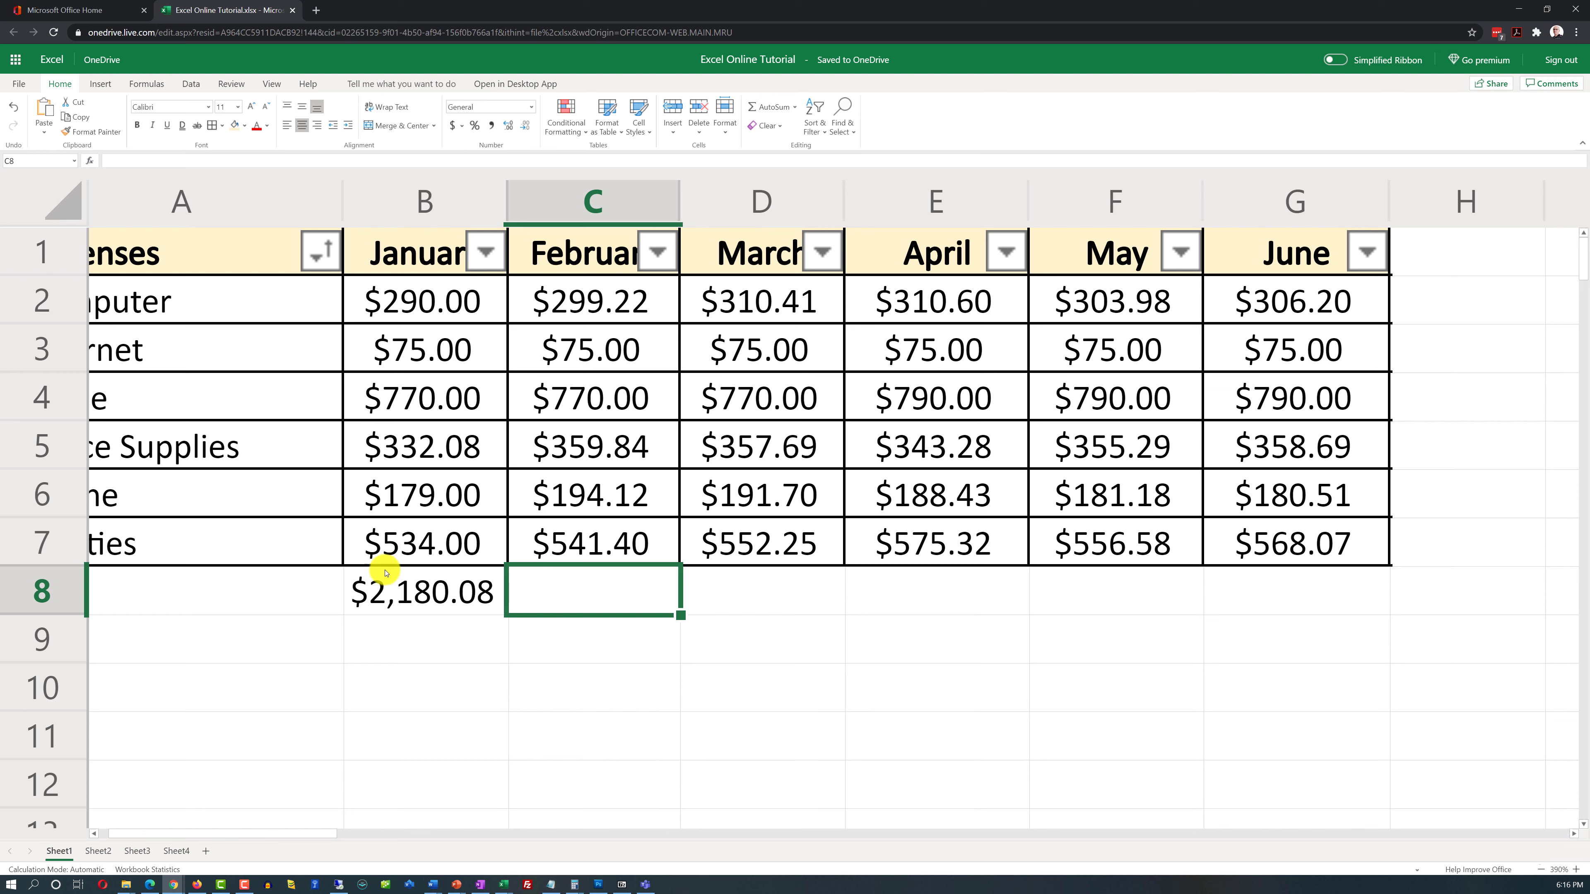
click(452, 598)
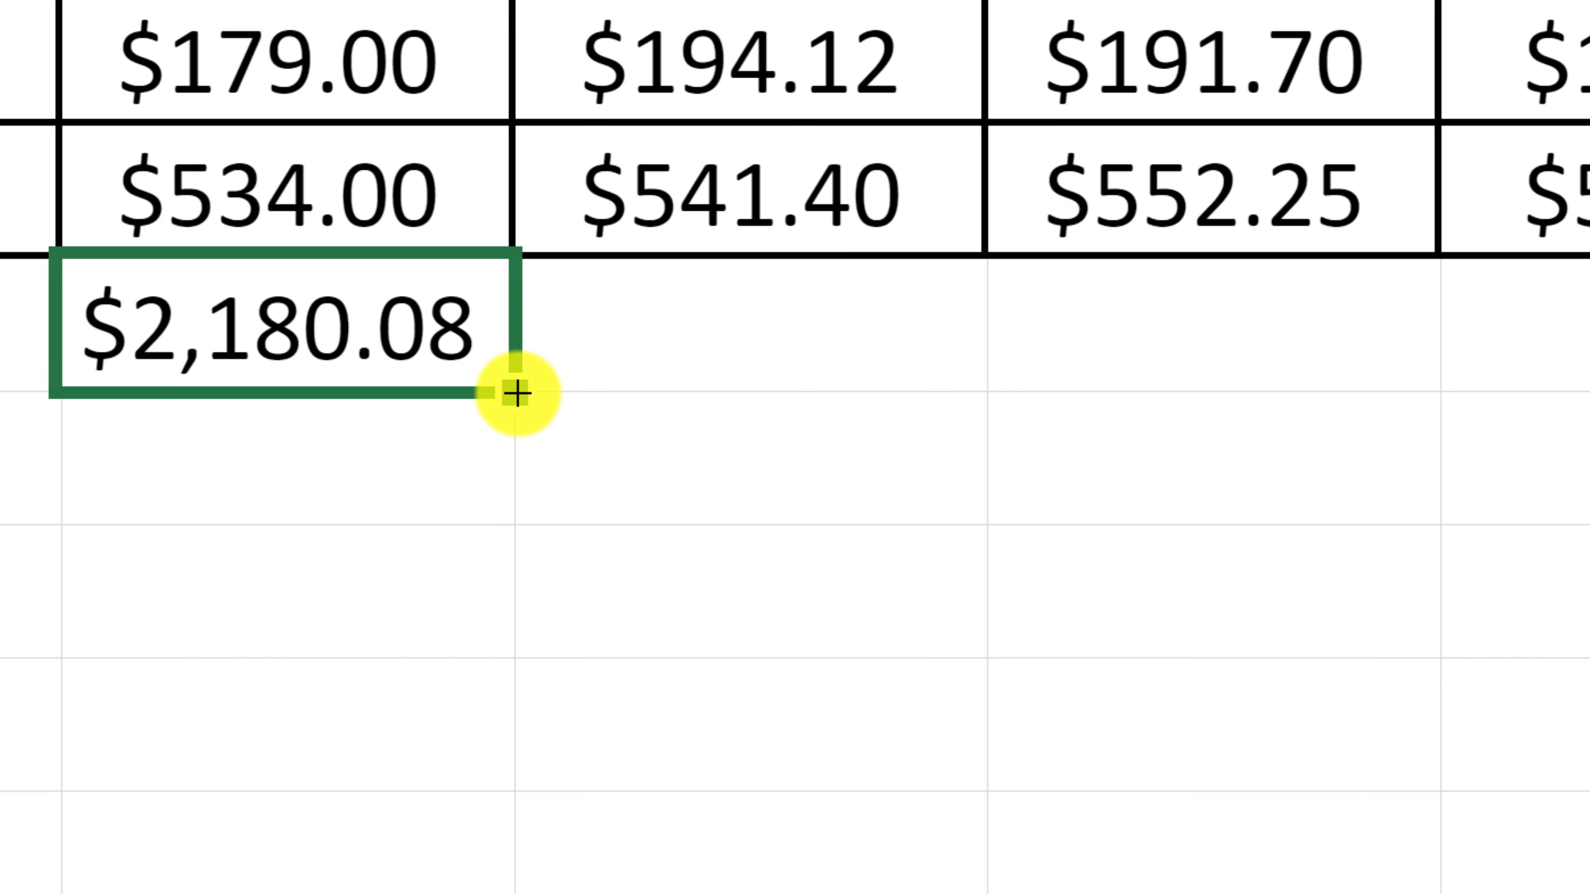
drag(517, 394, 1584, 388)
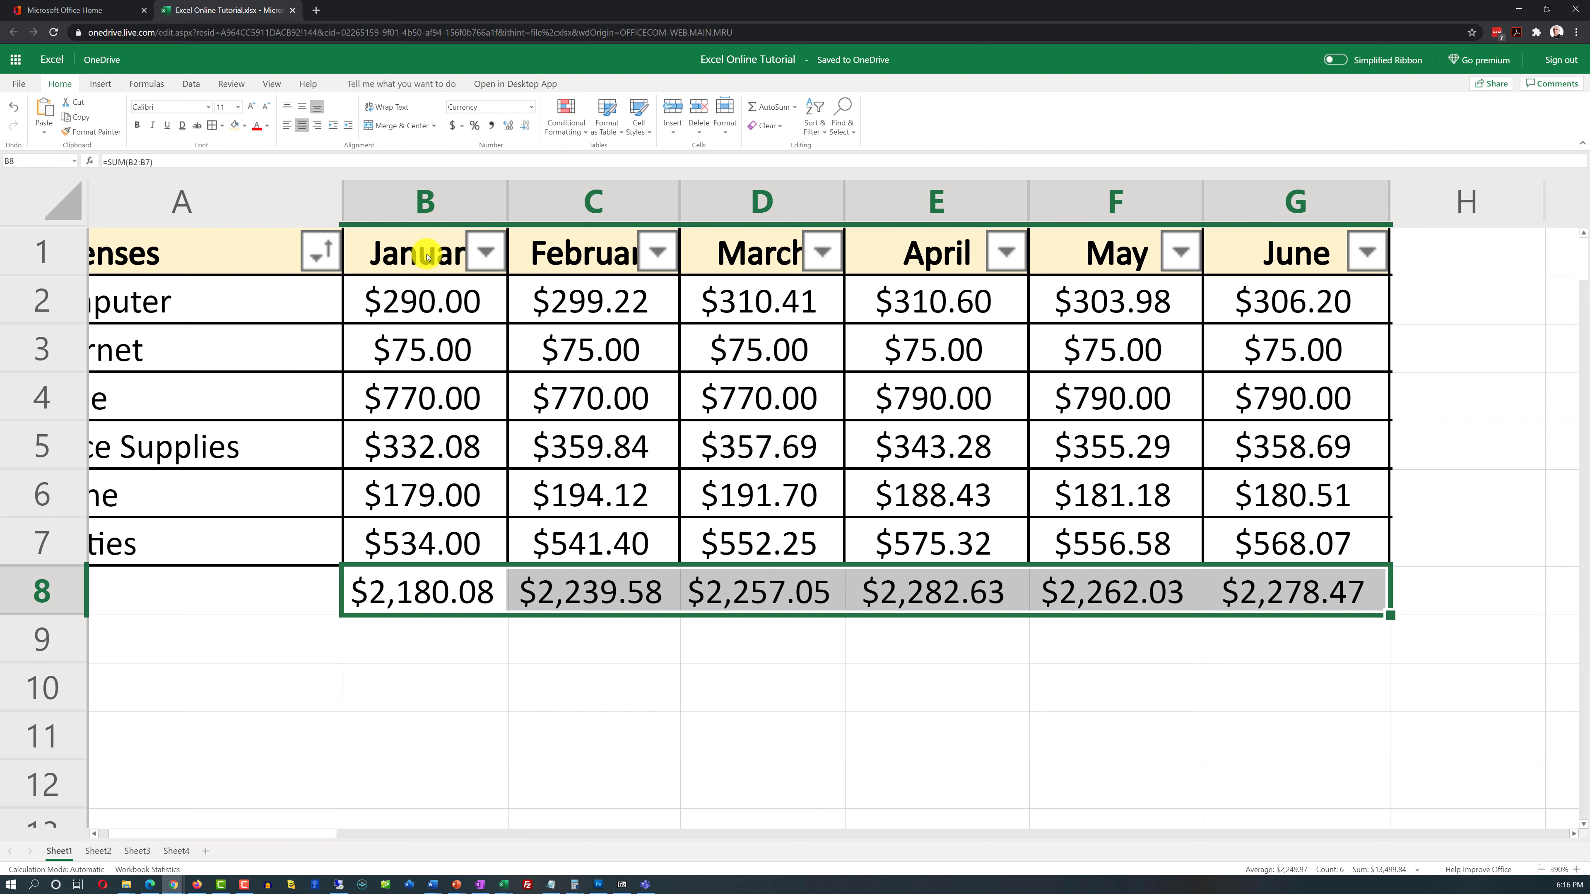
Step: Enter the label "Total" in cell A8 and right-align it
click(232, 589)
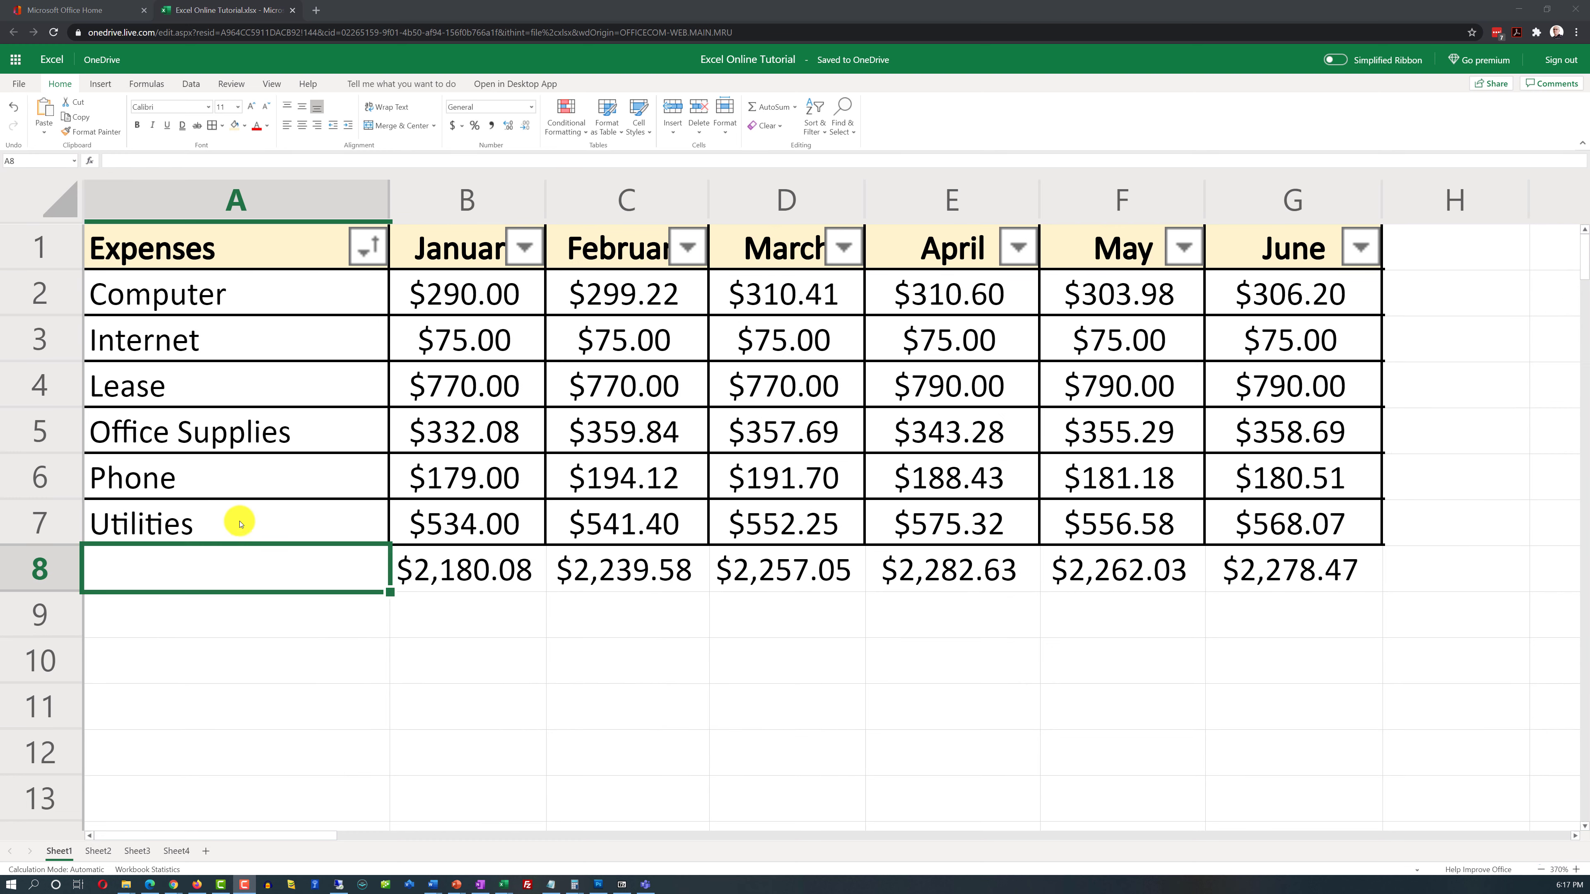
double_click(246, 571)
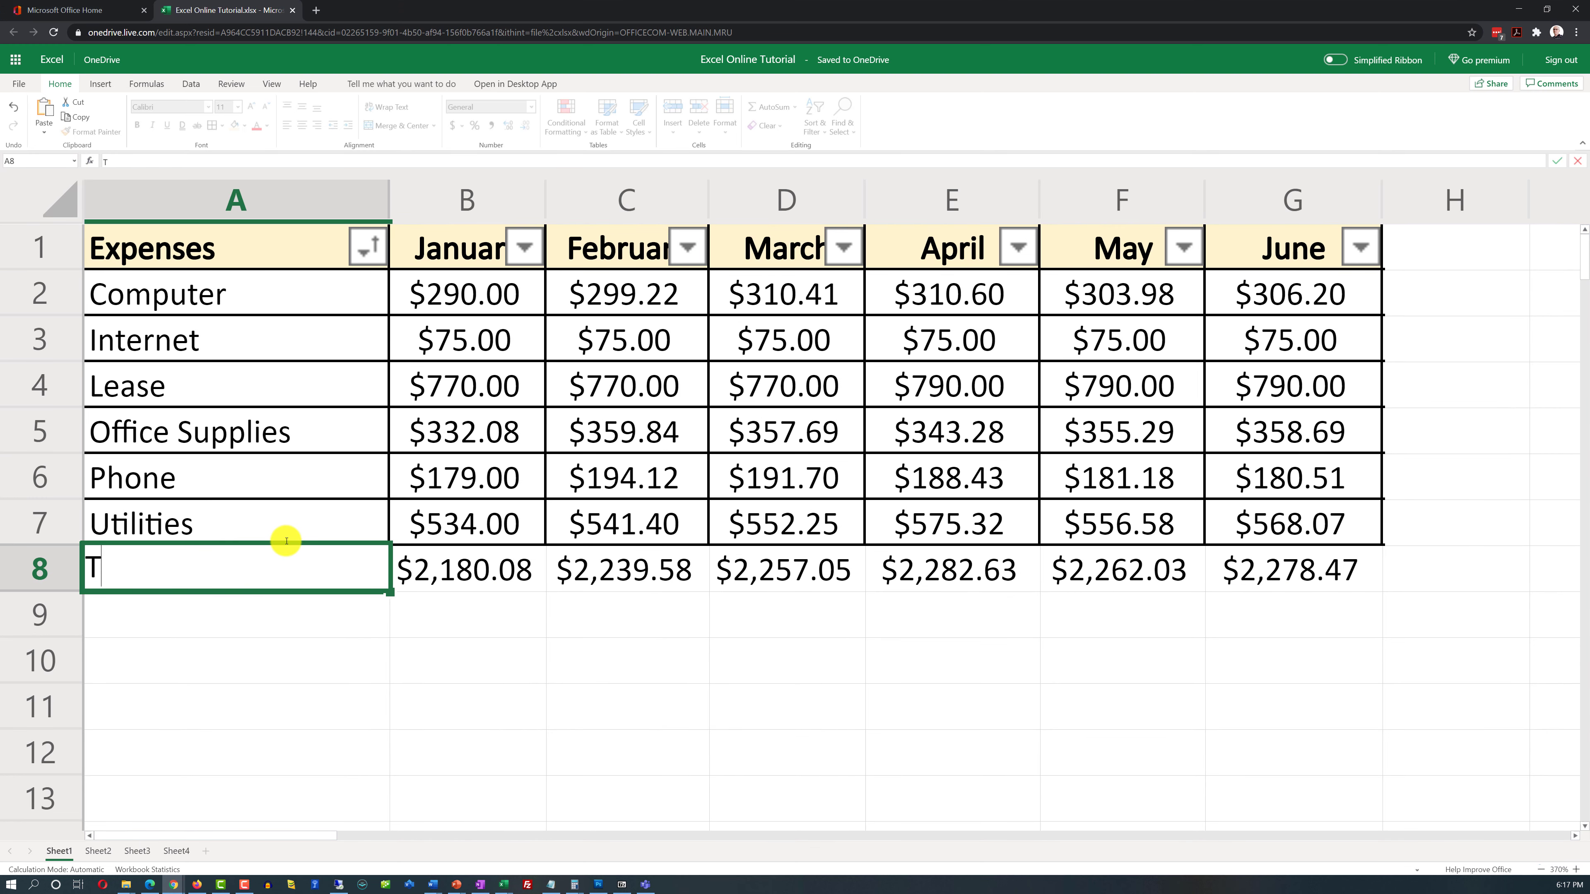
click(191, 653)
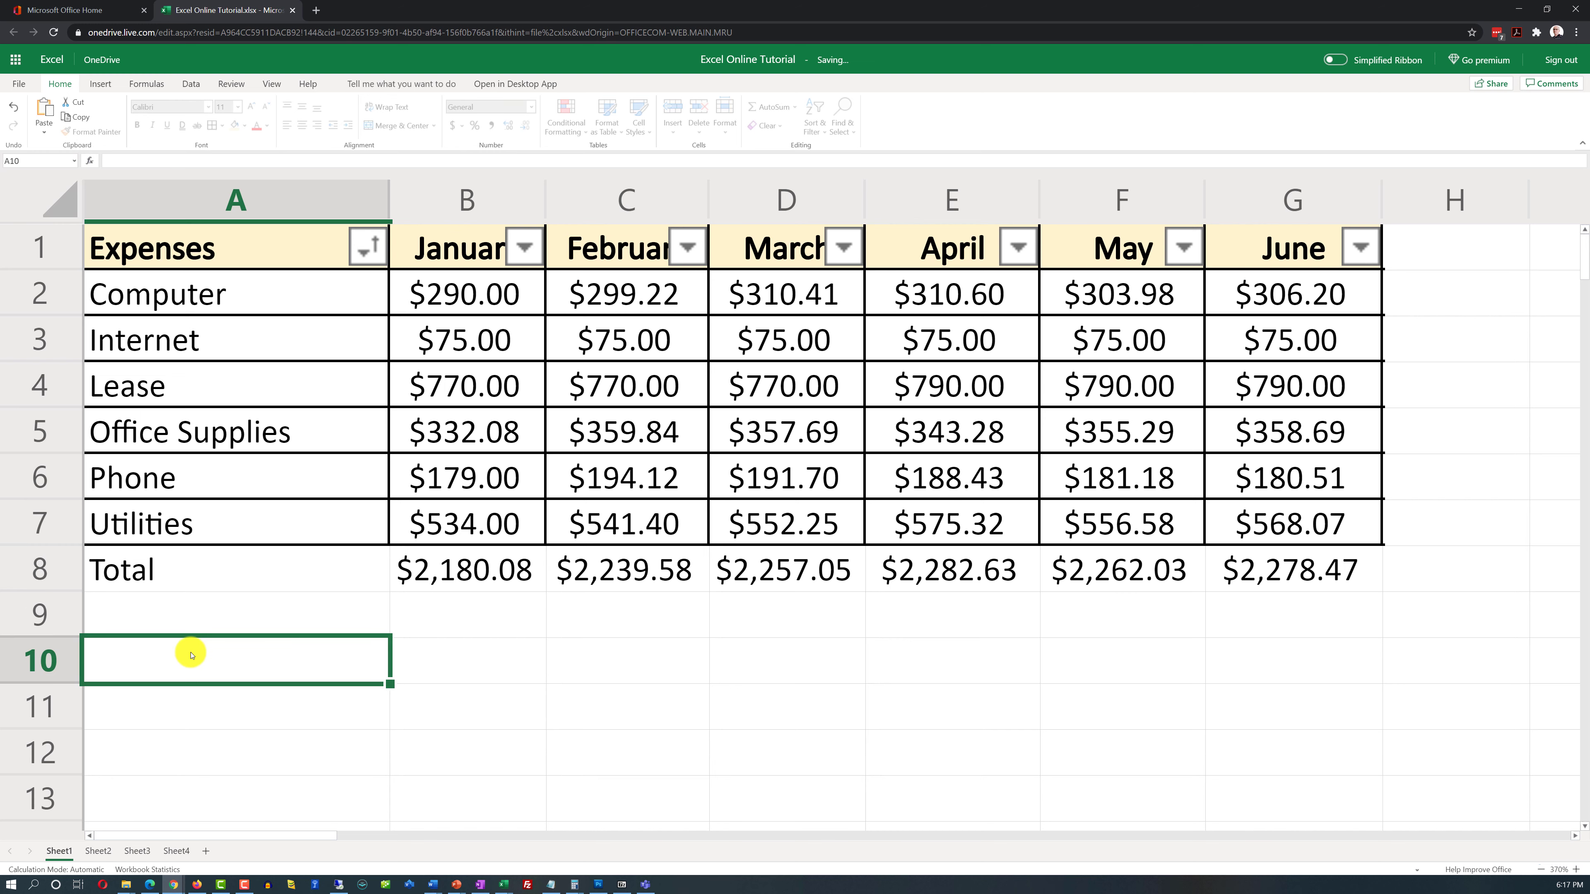
click(256, 570)
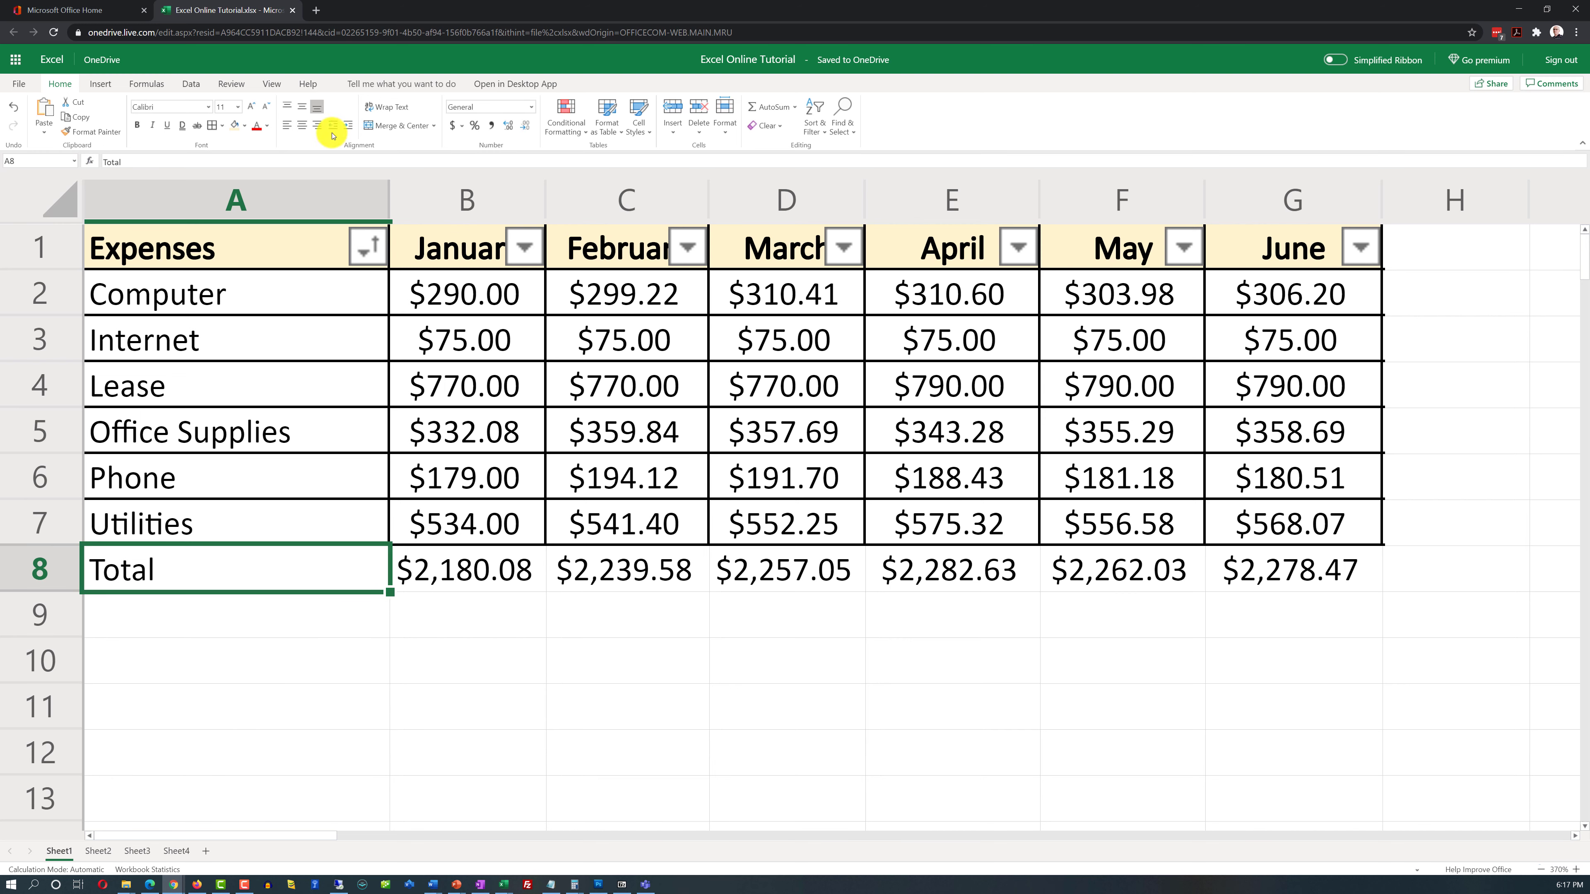
click(317, 127)
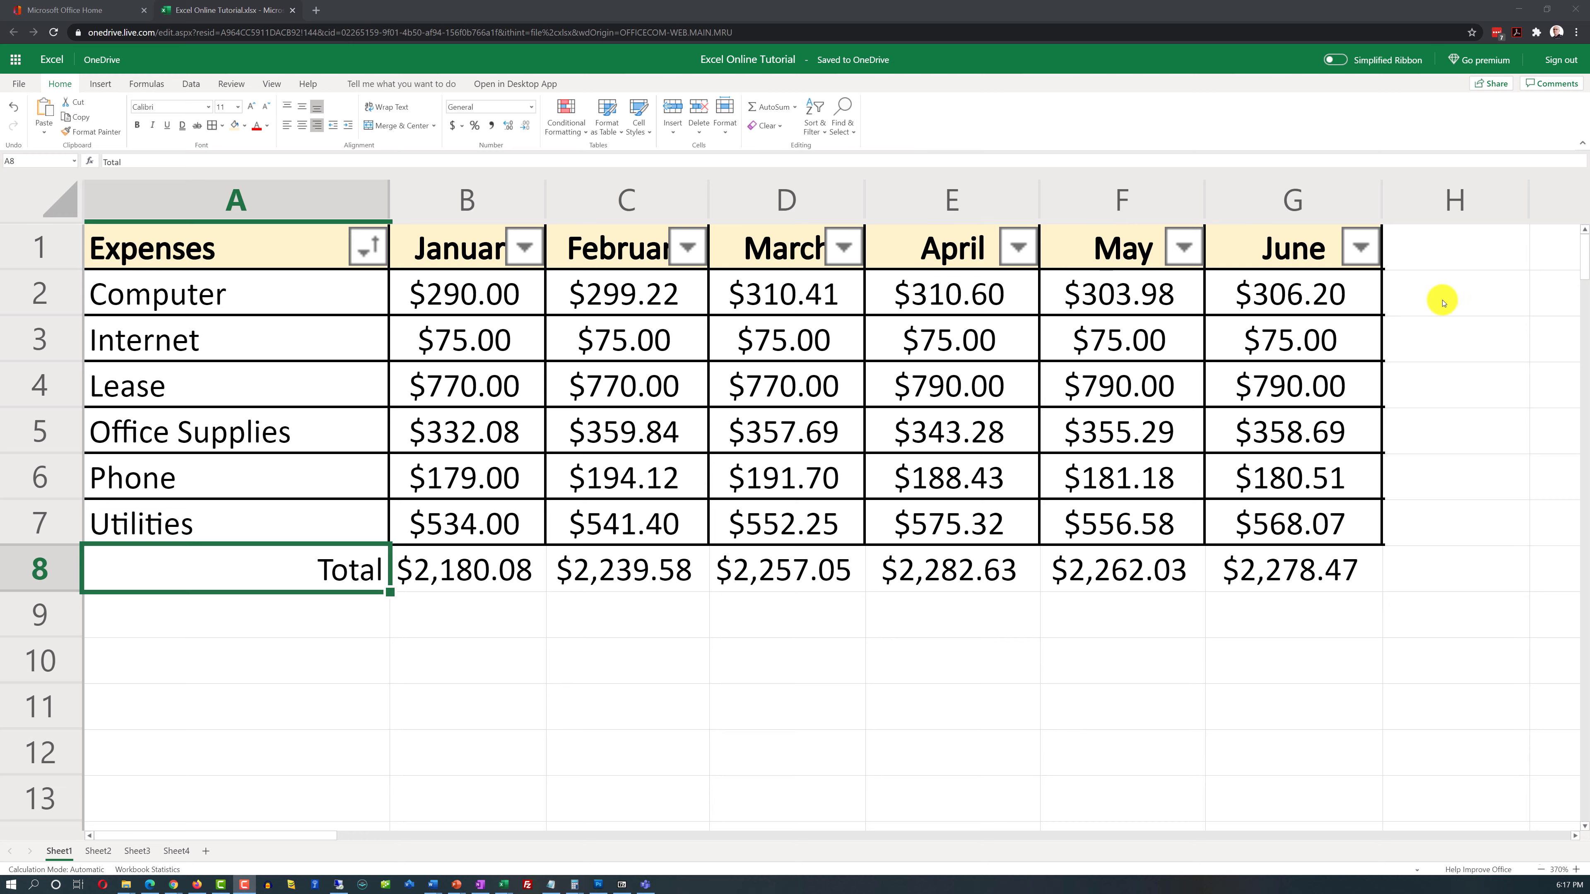
Step: Total the Computer row in H2 with =SUM(B2:G2), and widen column H slightly to fit the amount
click(1443, 302)
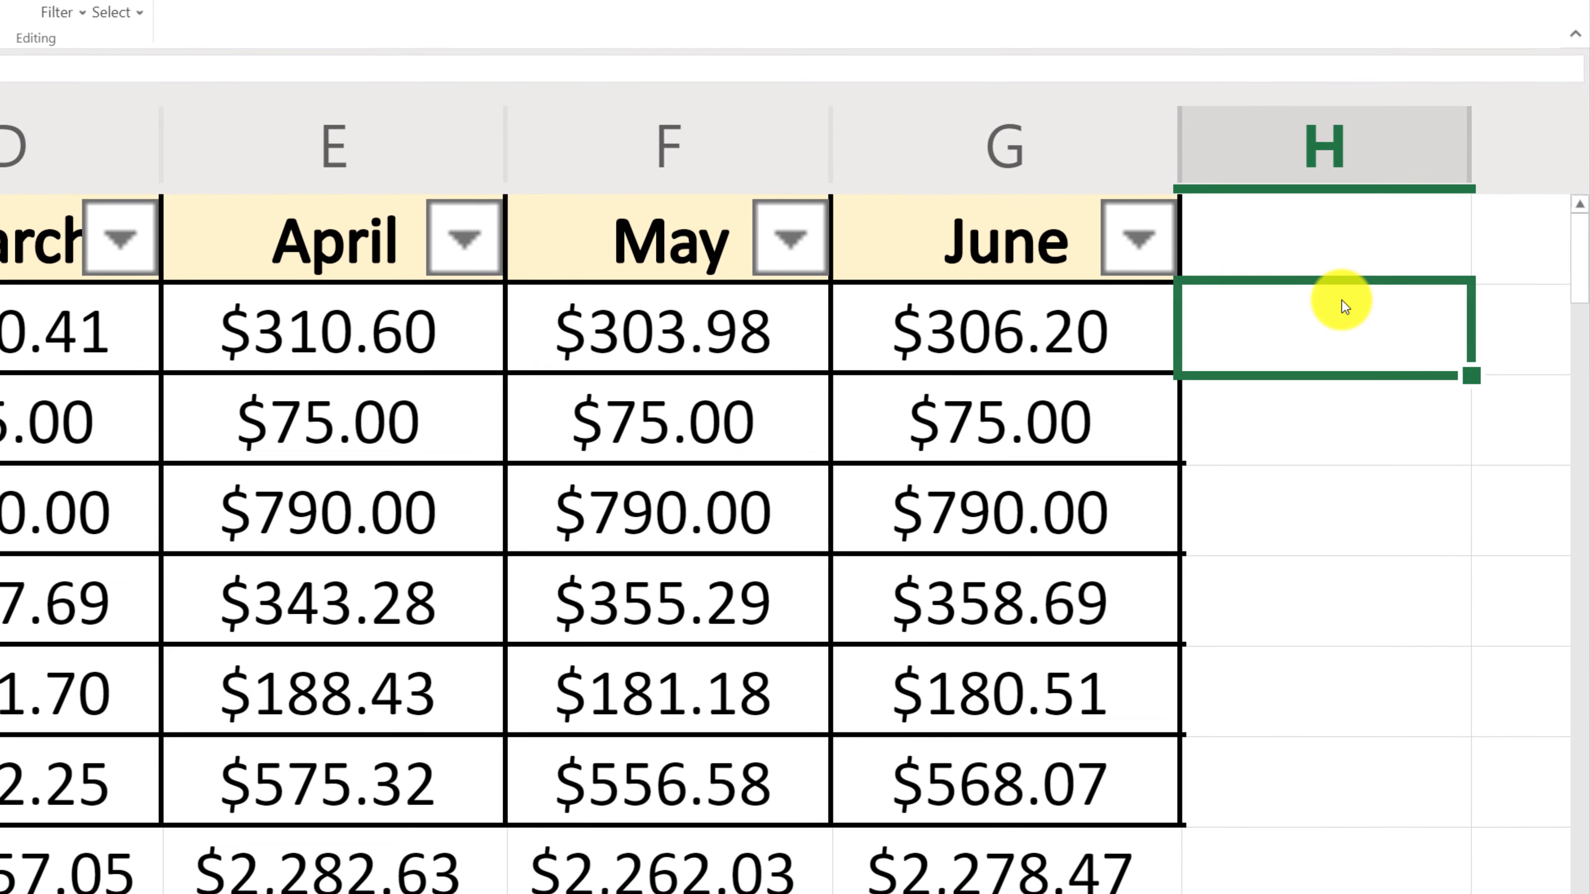
text(=SU)
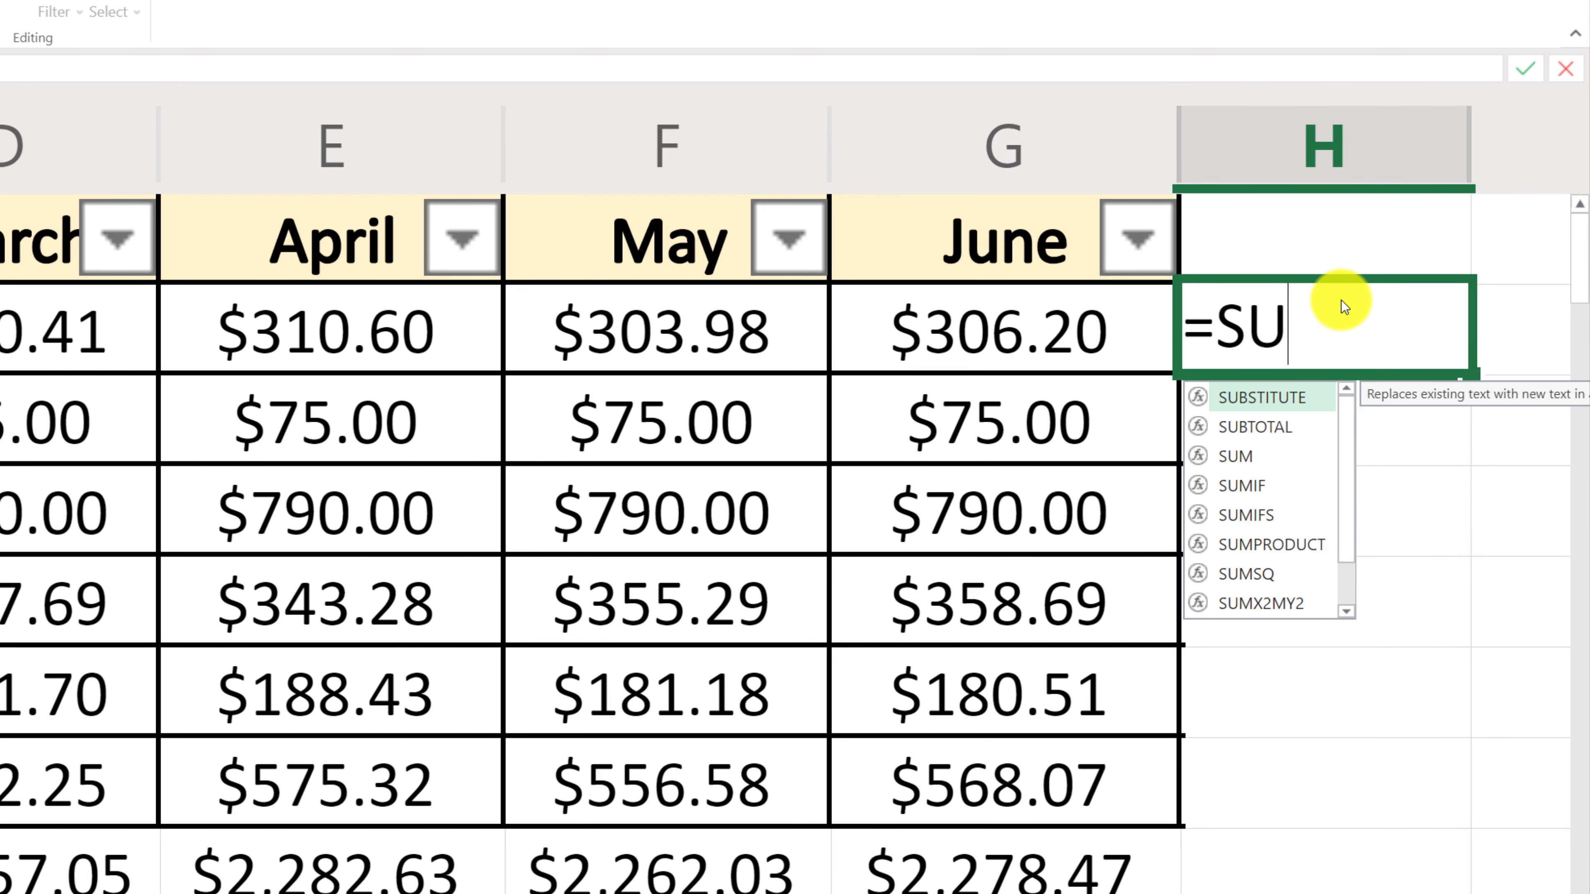
text(M)
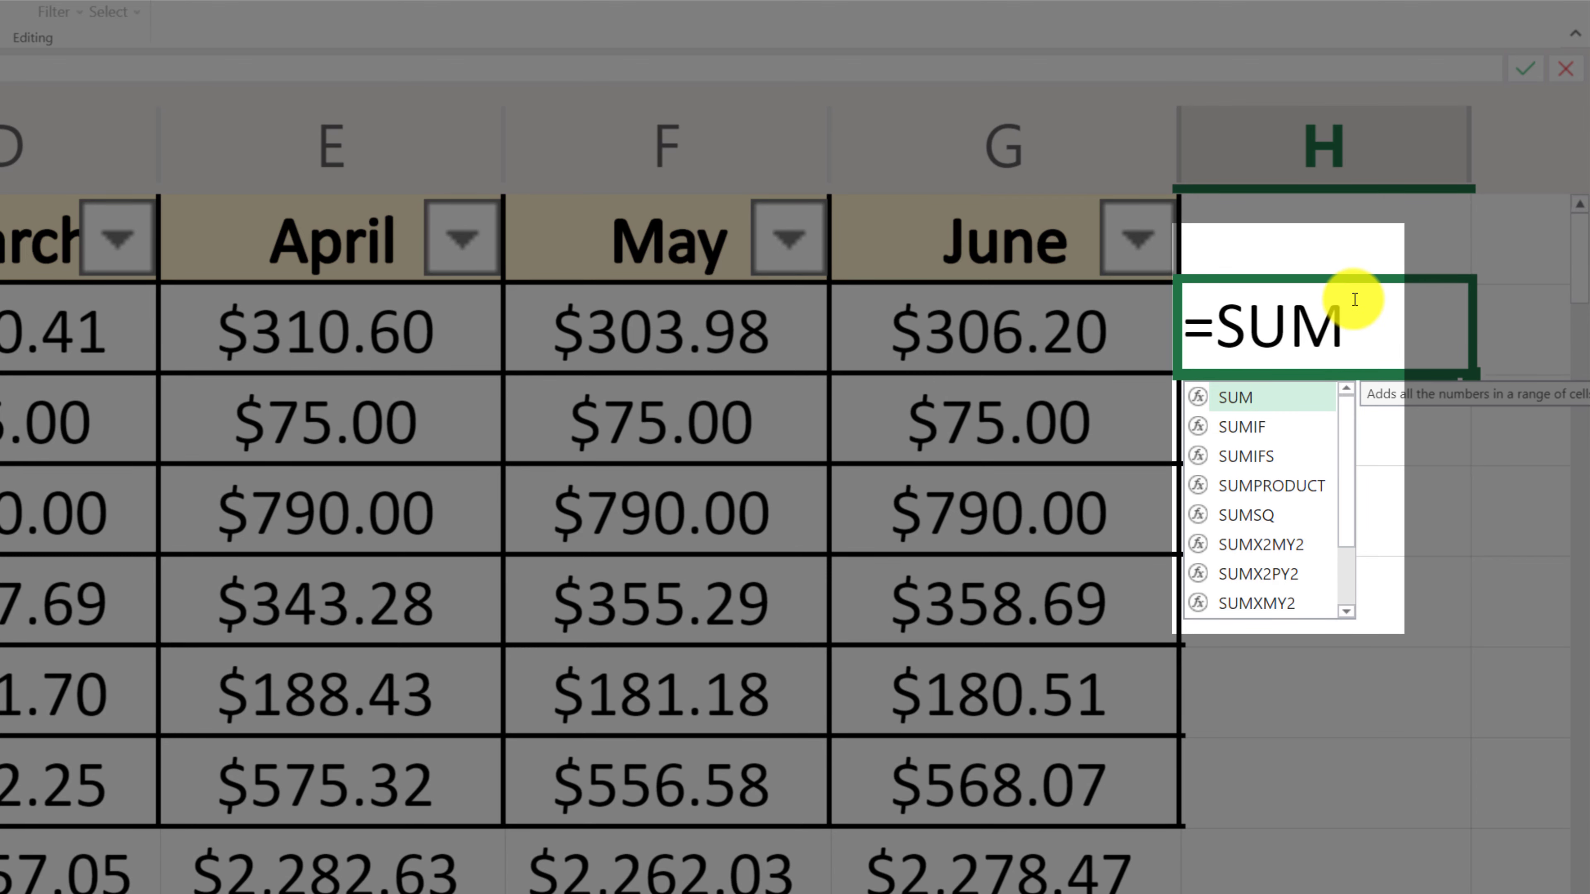
text(()
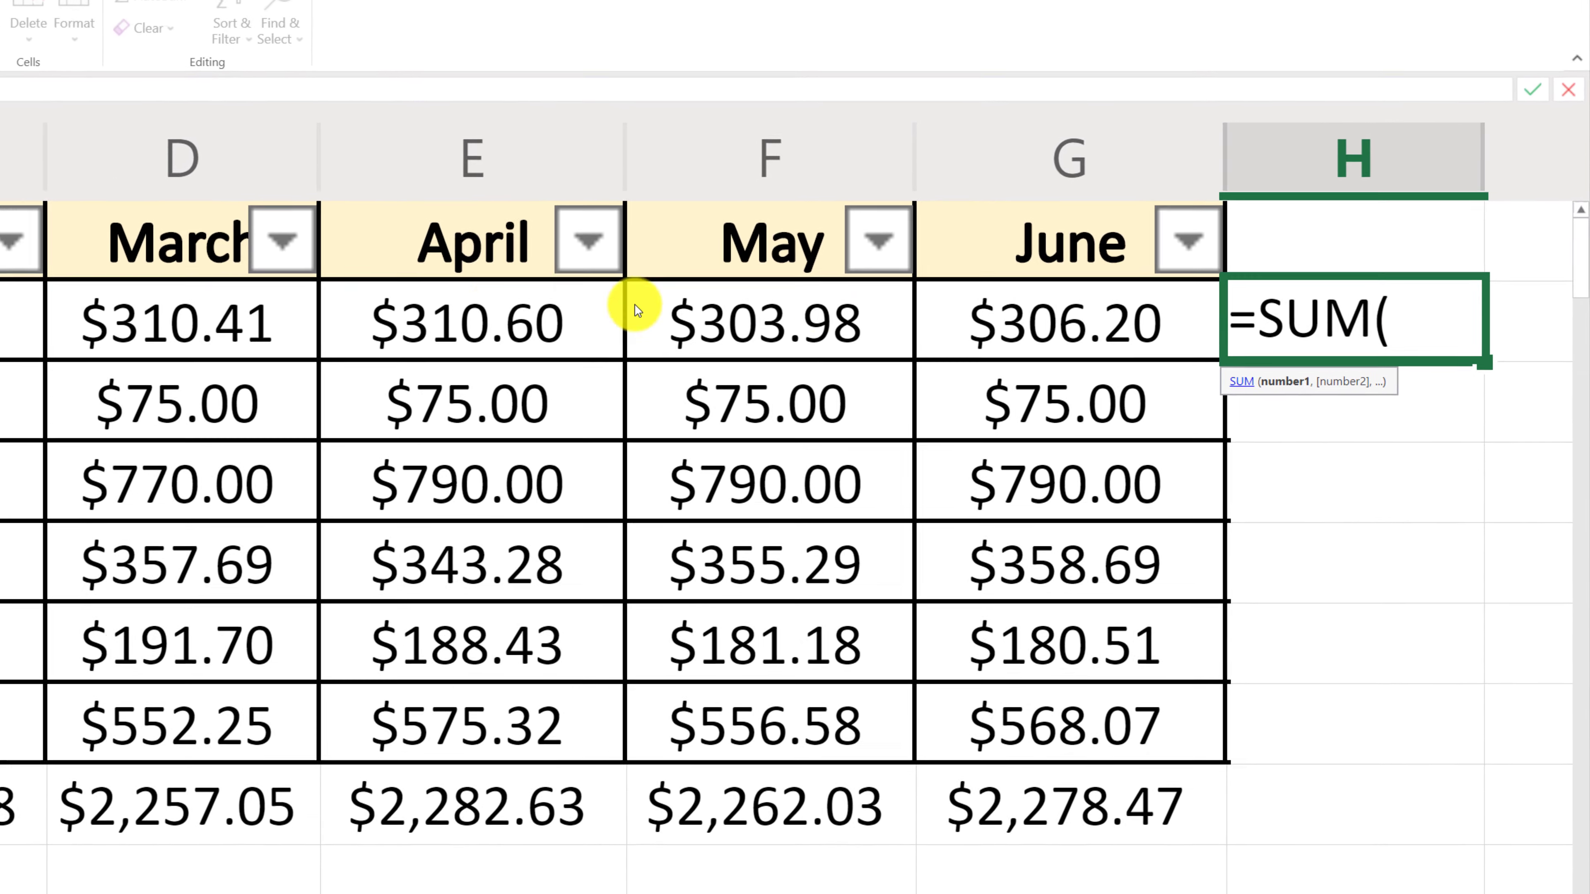
drag(99, 404, 1162, 323)
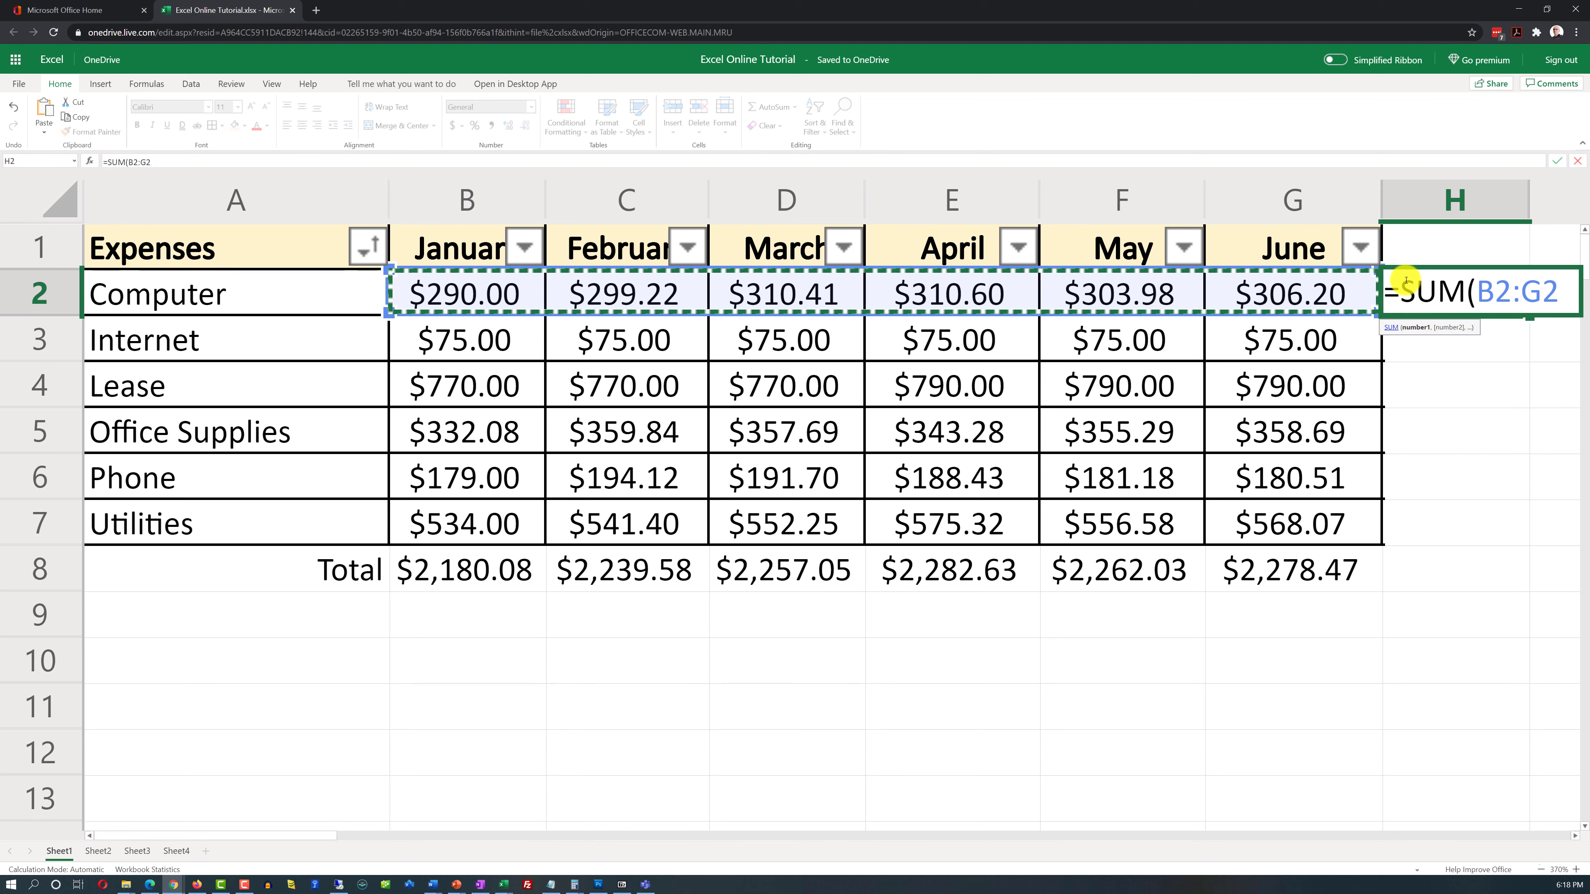
text())
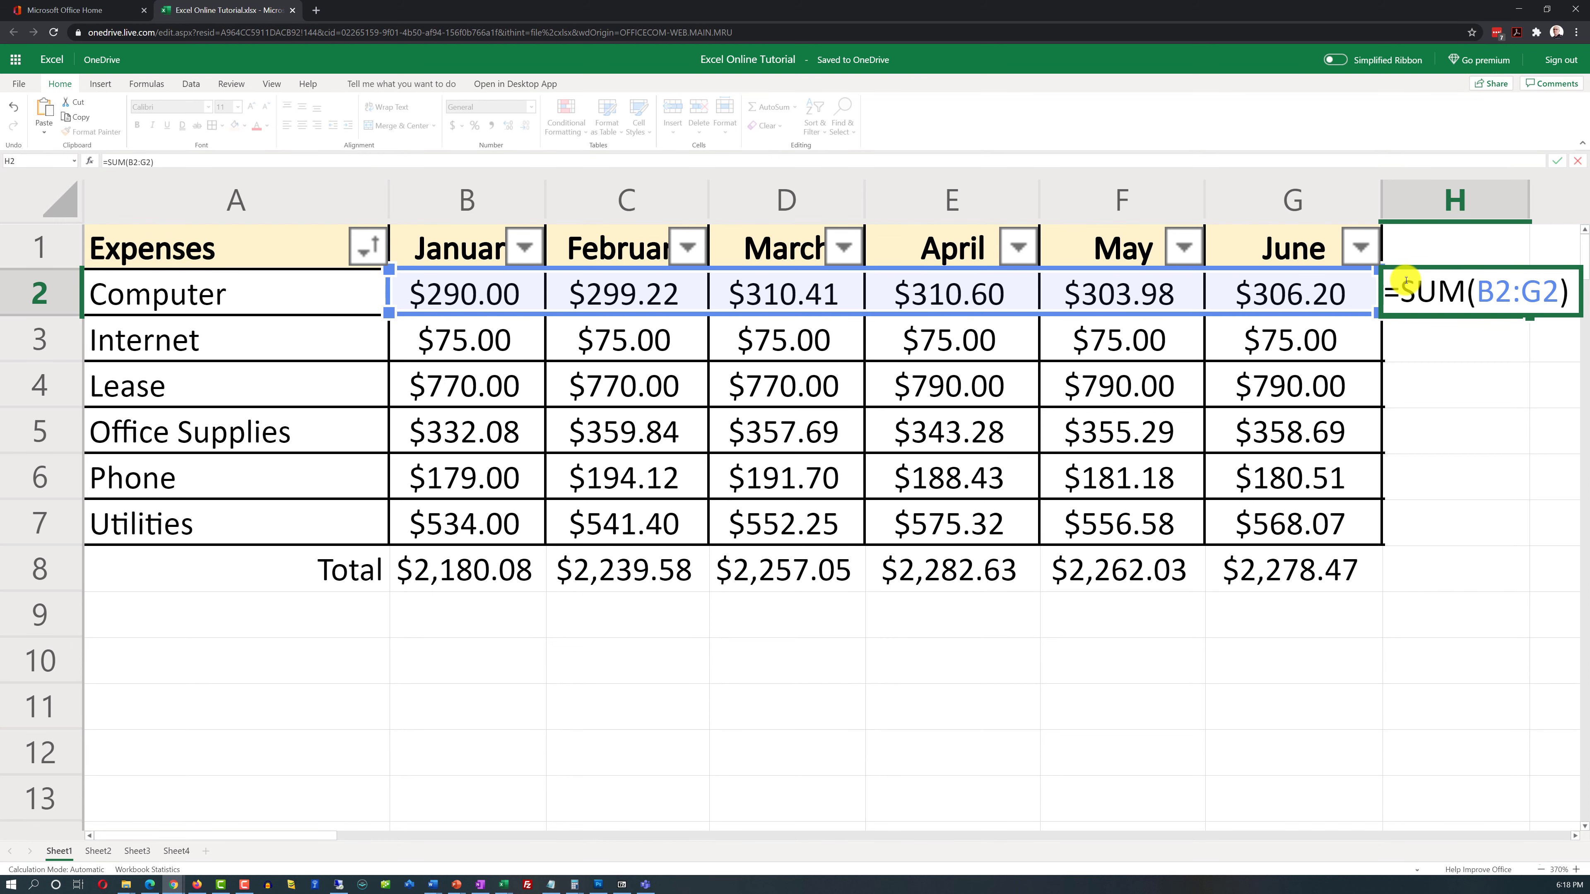
key(Return)
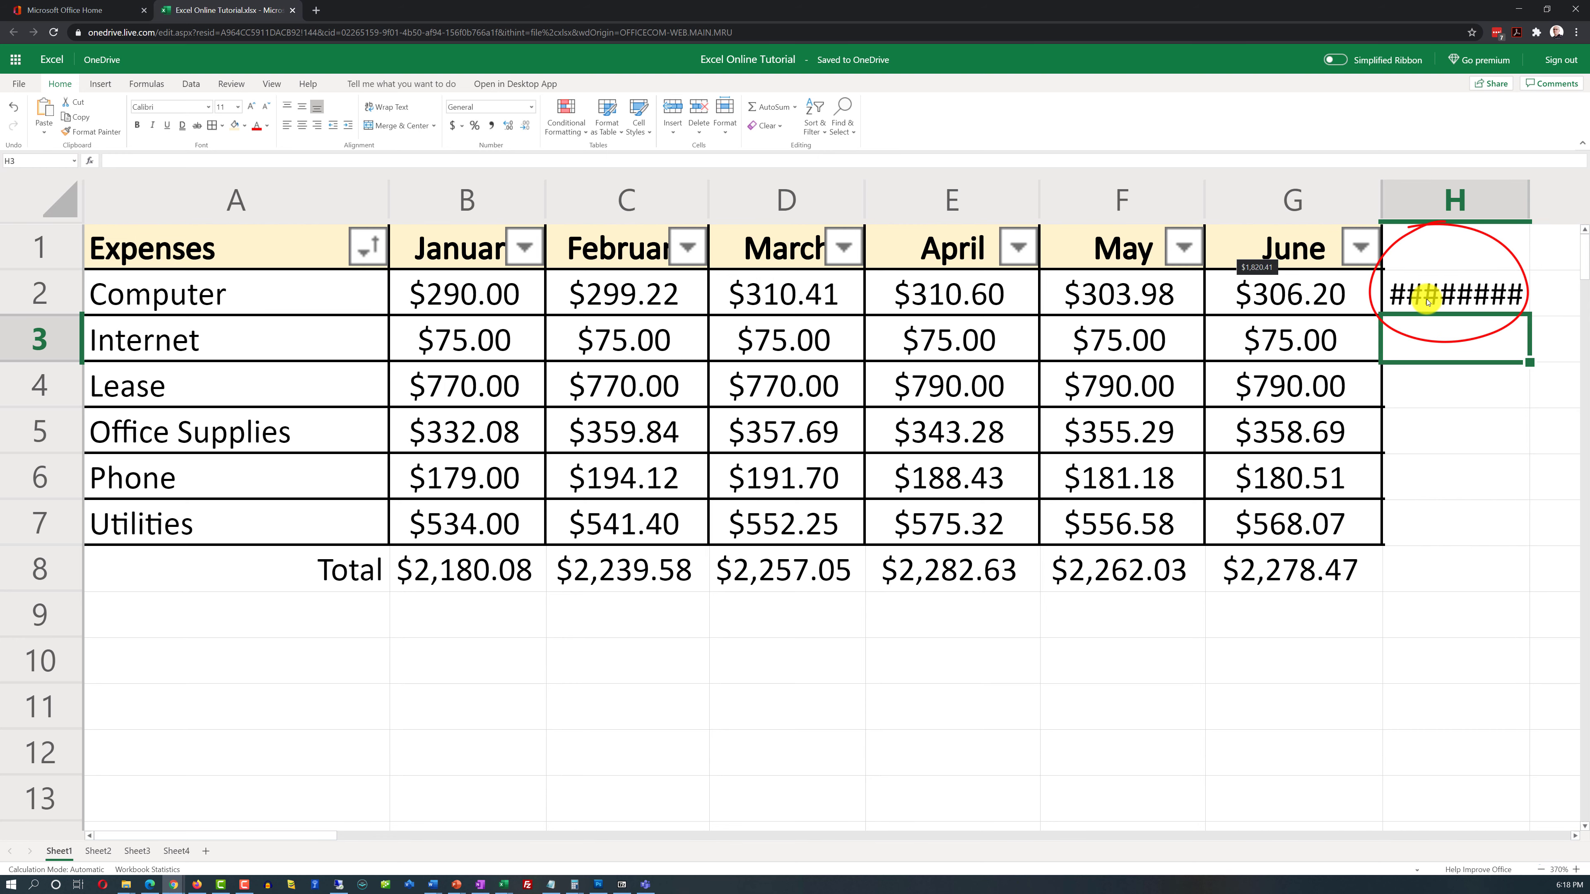
click(1575, 836)
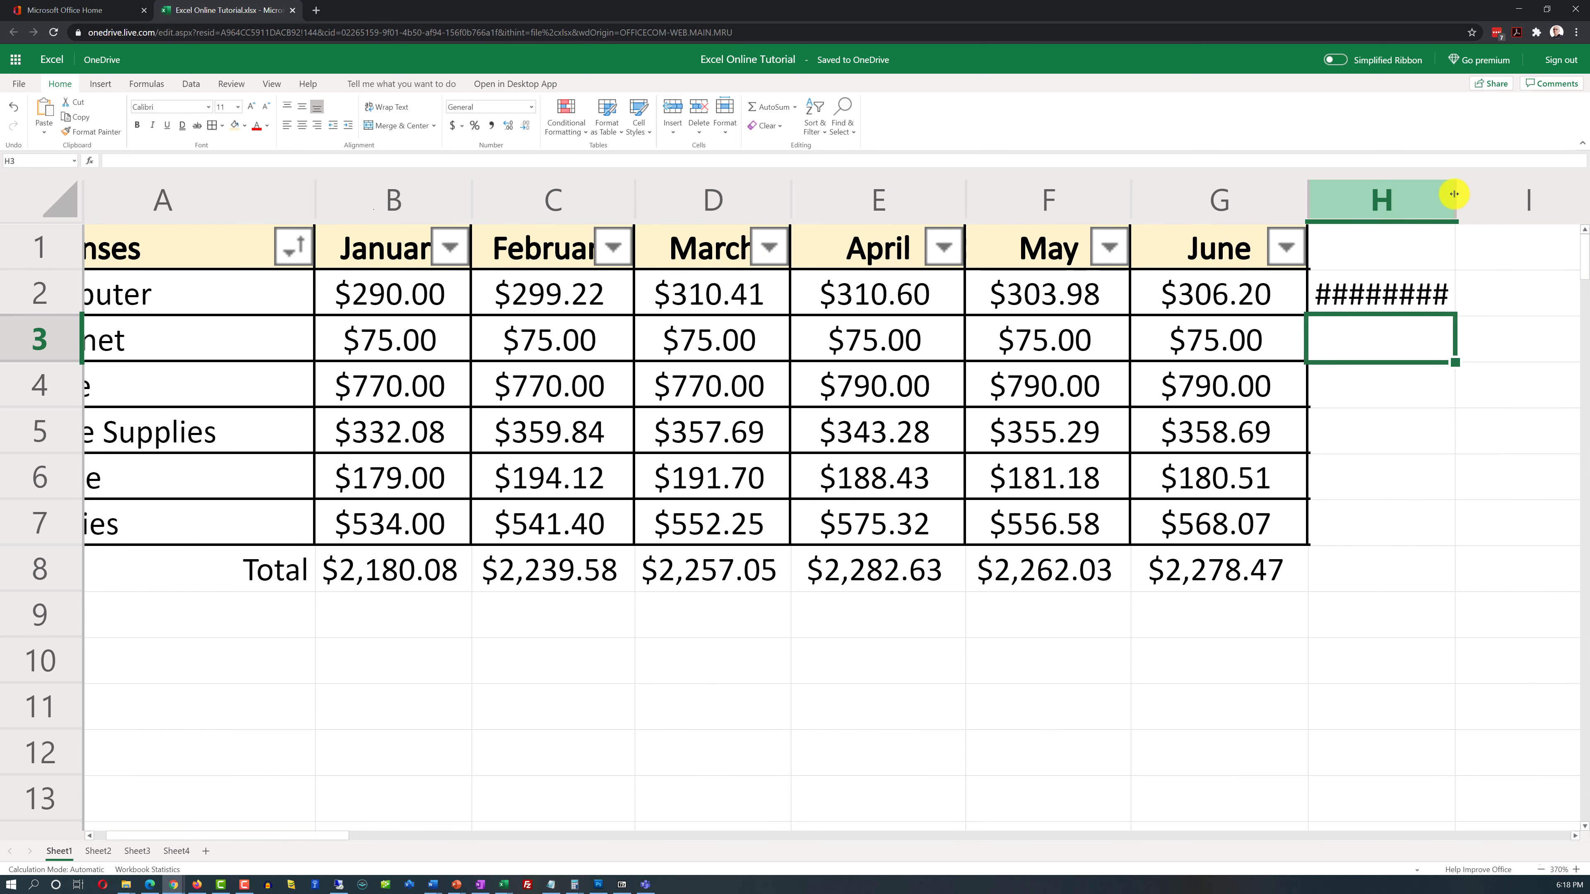
mouse_move(1455, 194)
mouse_down()
mouse_move(1509, 200)
mouse_move(1462, 202)
mouse_up()
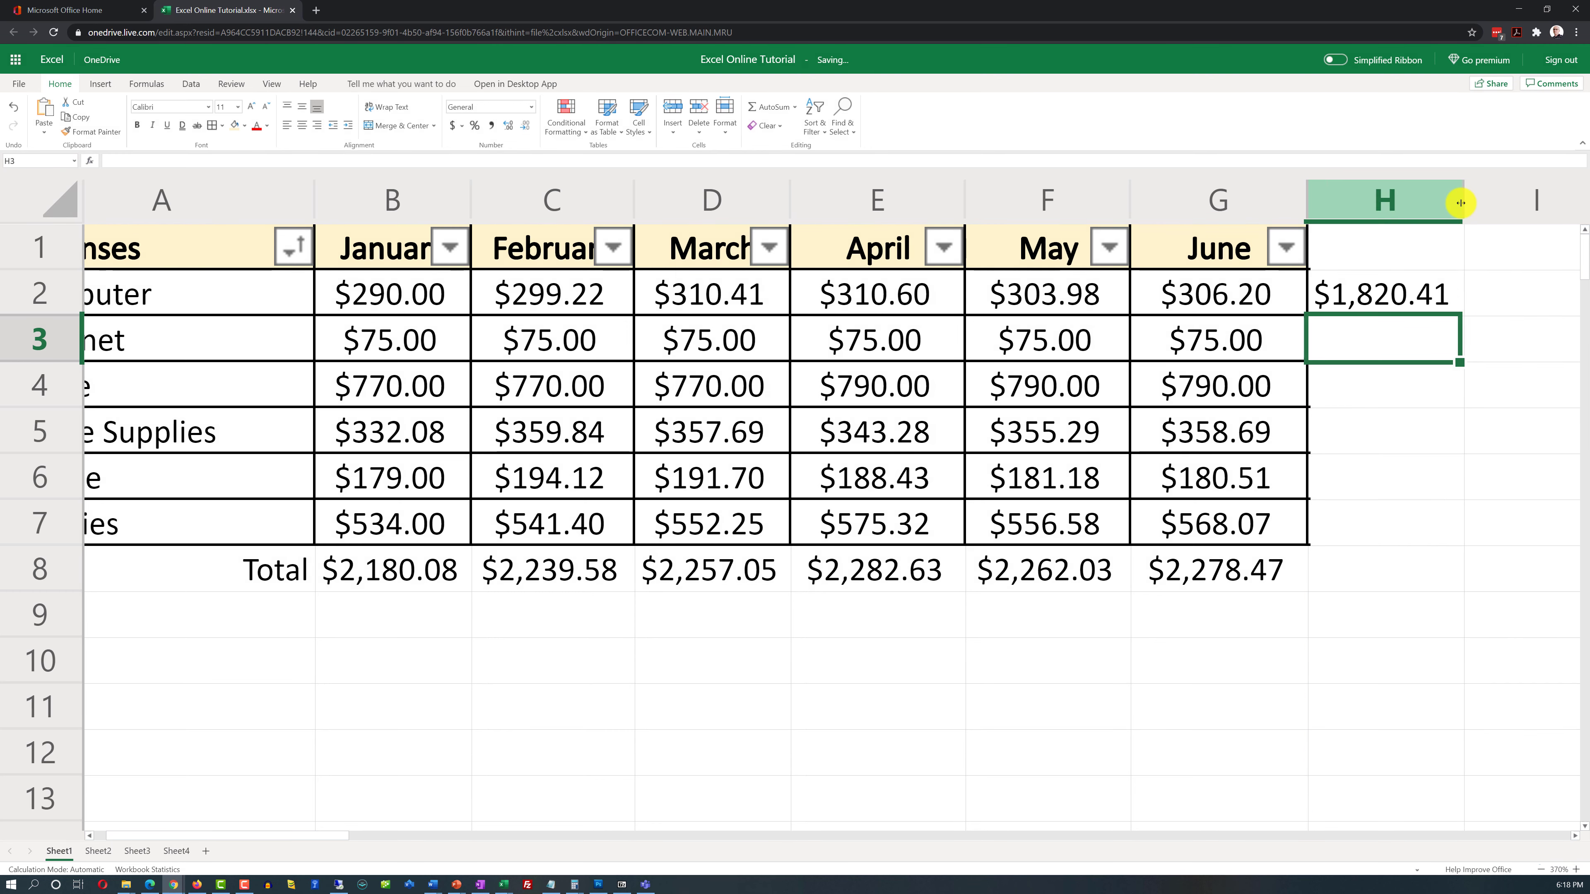
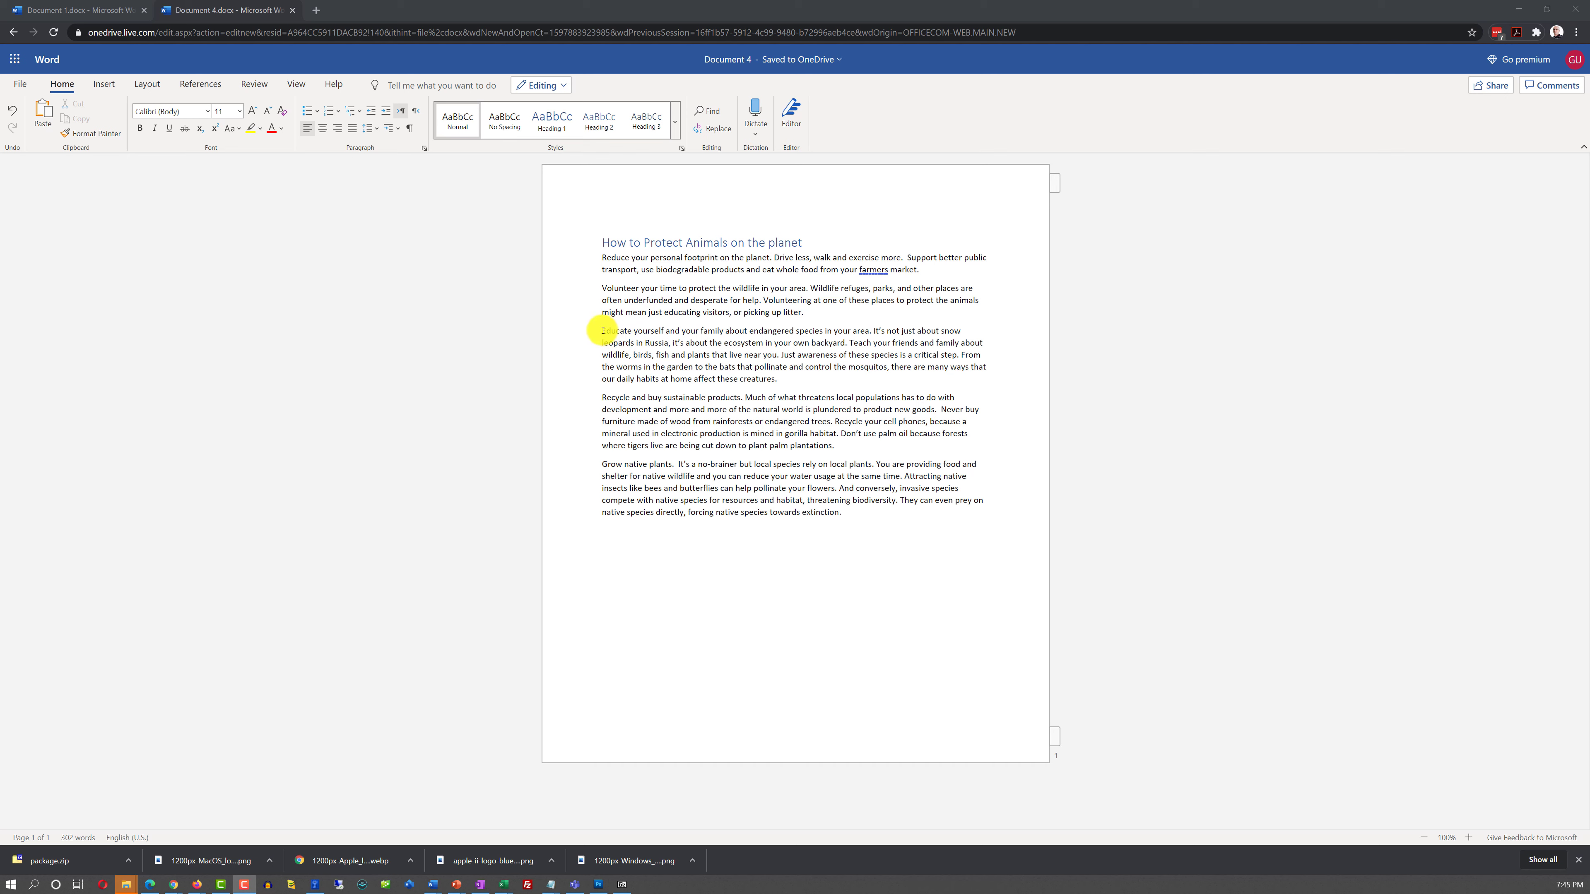
Step: In the Word for the web document "Document 4", copy the third paragraph, beginning "Educate yourself and your family"
drag(602, 331, 836, 385)
key(ctrl+c)
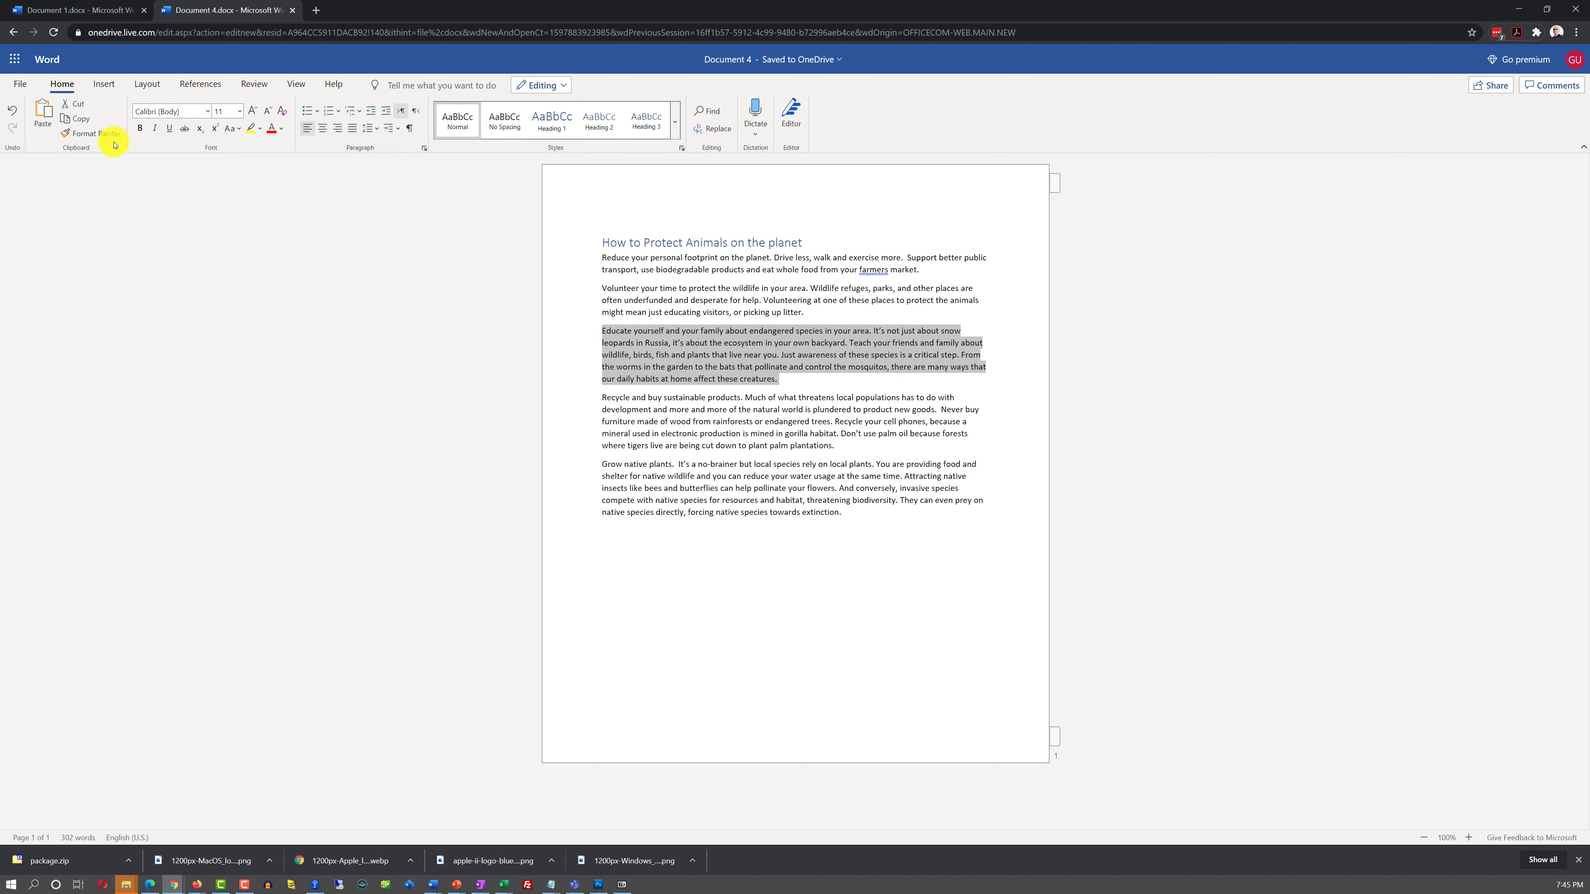
click(81, 118)
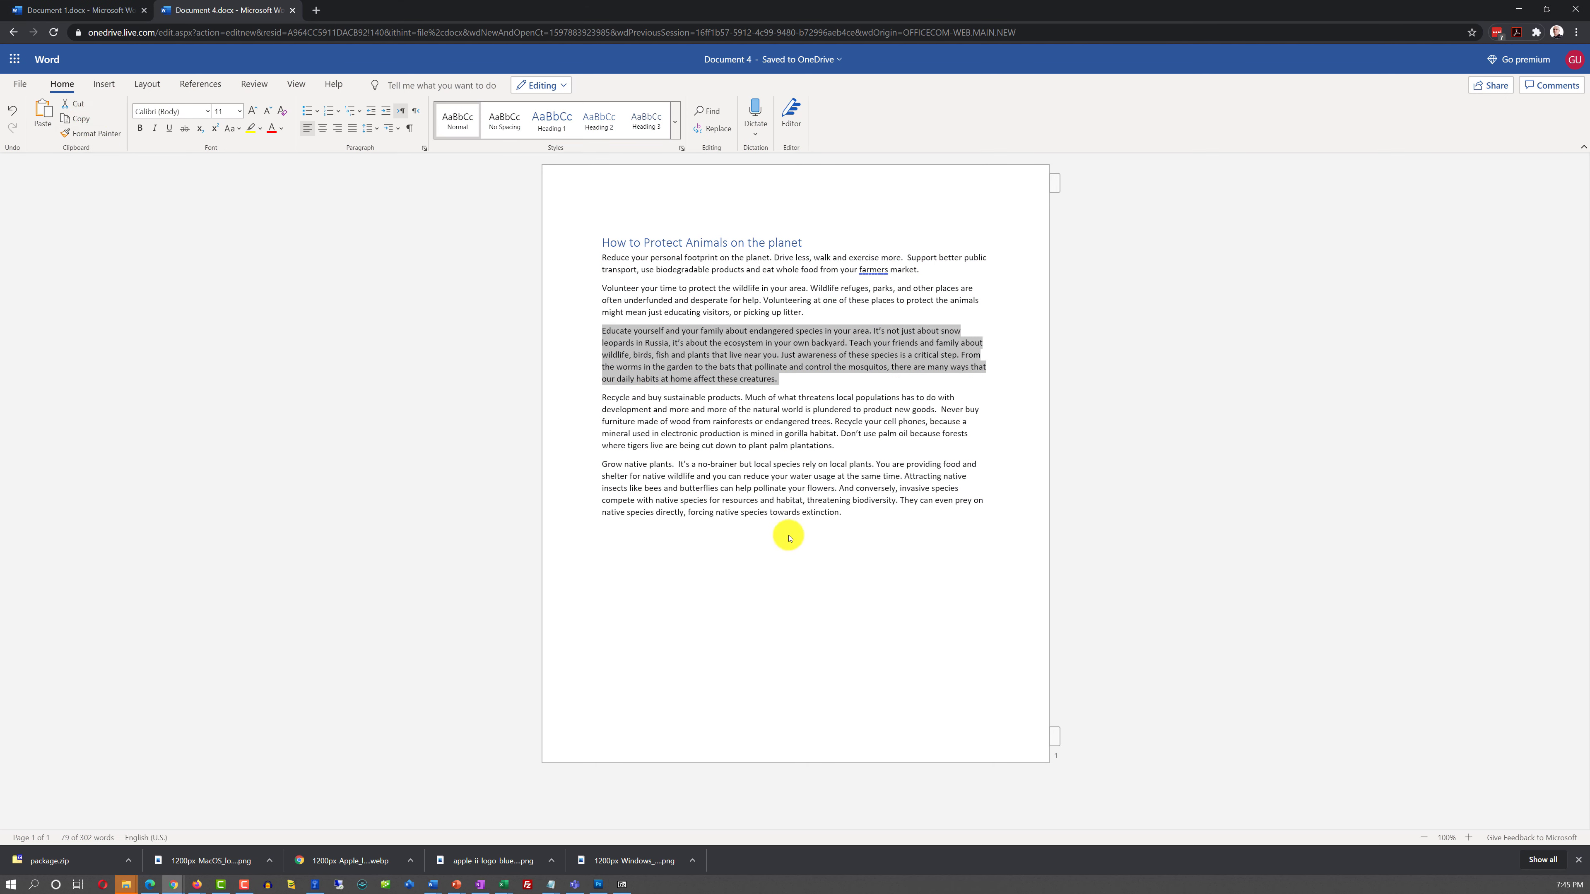
Step: Install the Office Copy and Paste extension from the Chrome Web Store and paste the copied paragraph below the last paragraph
click(846, 511)
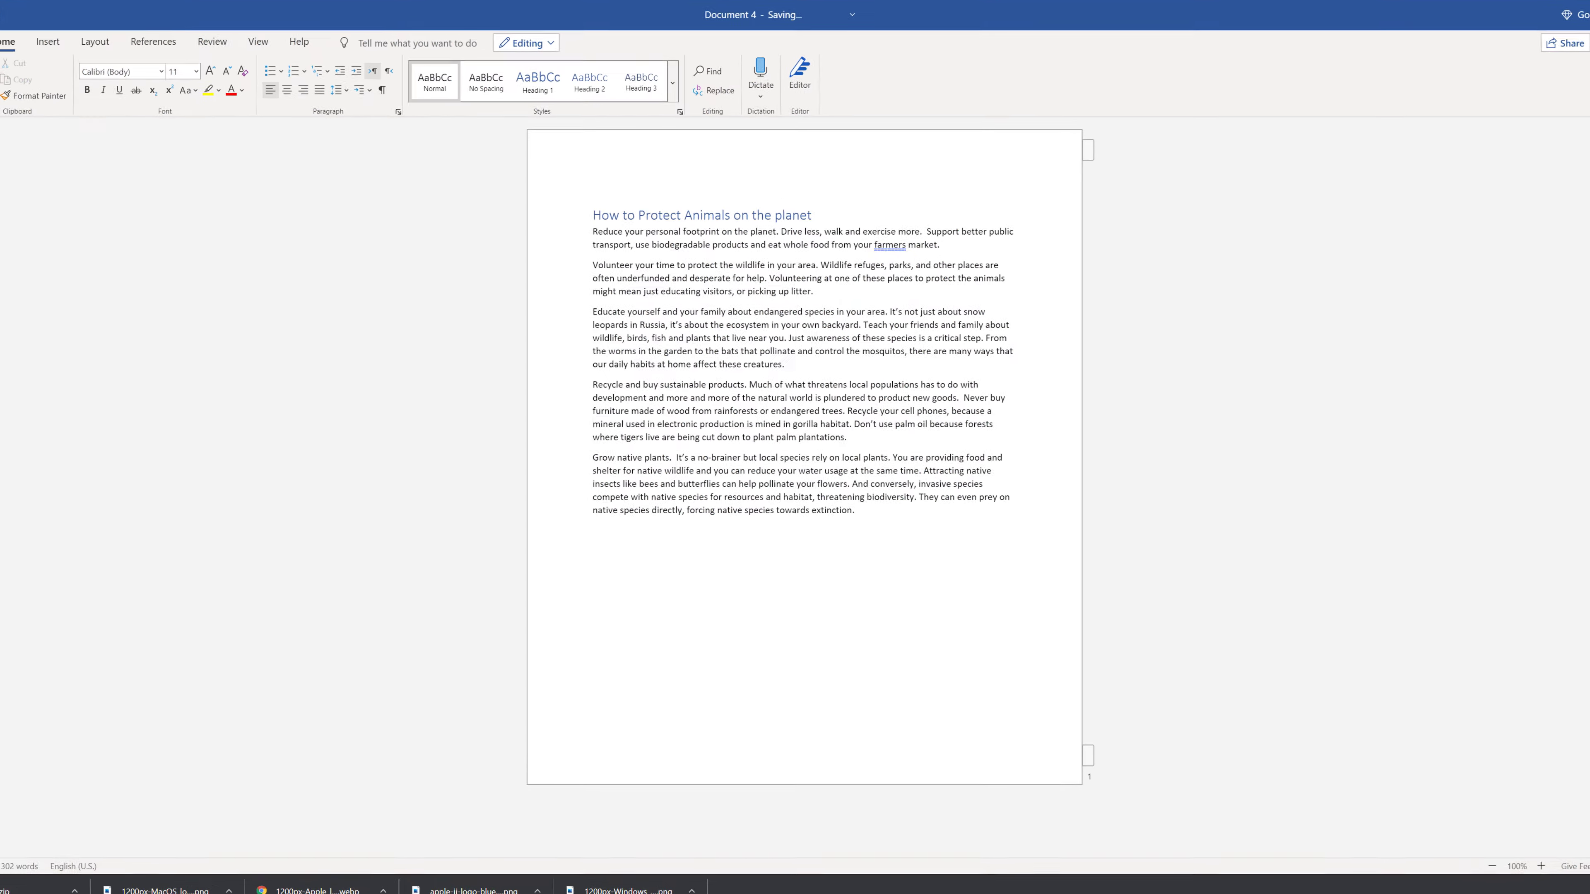
click(3, 81)
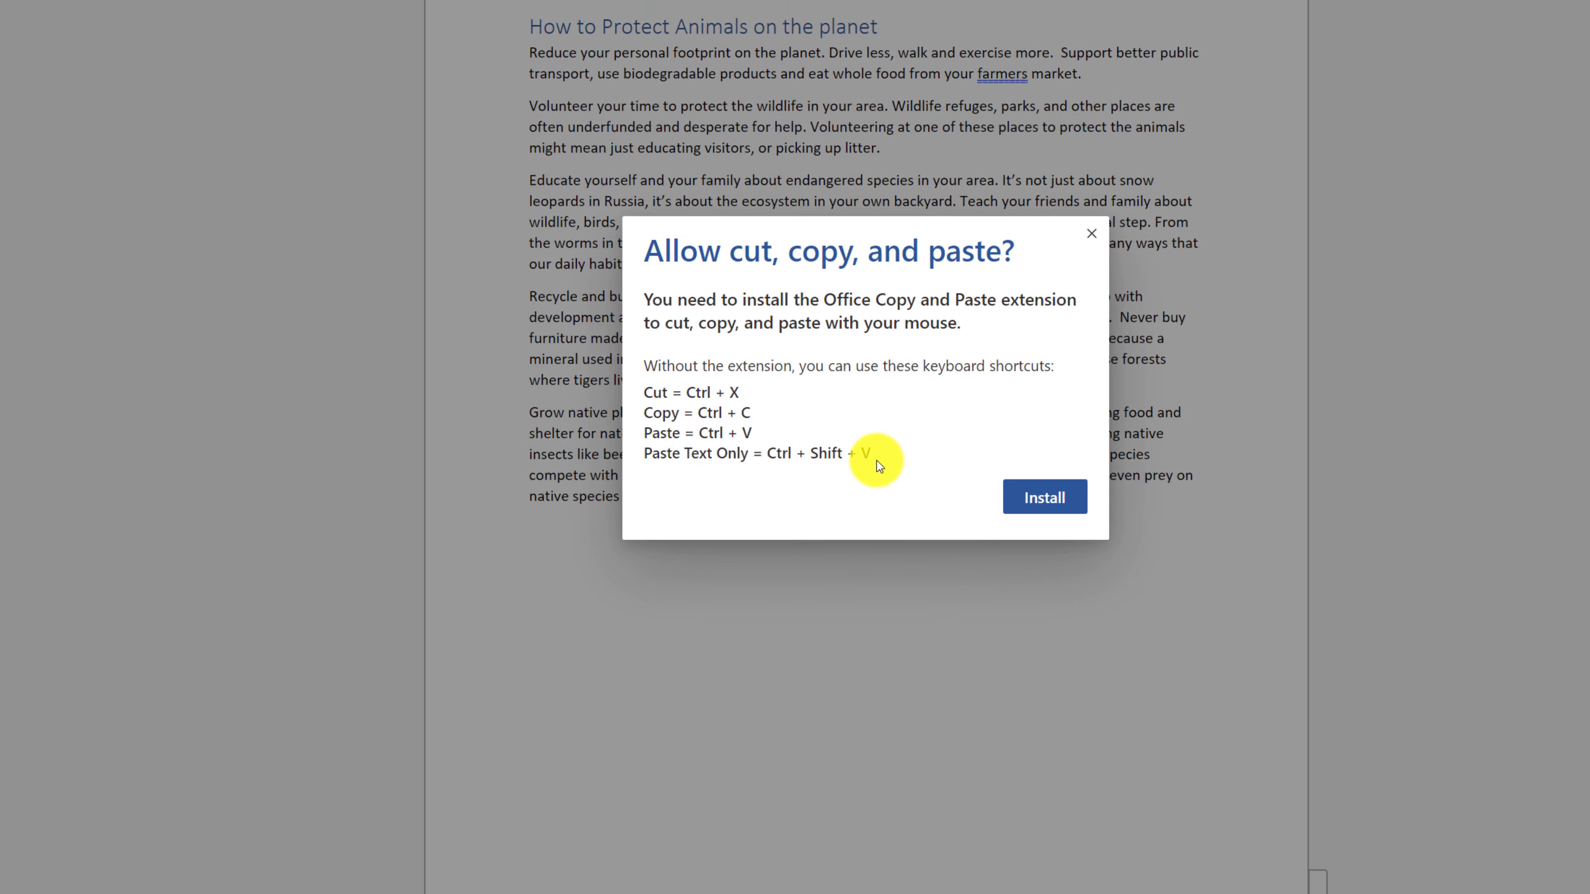
click(999, 502)
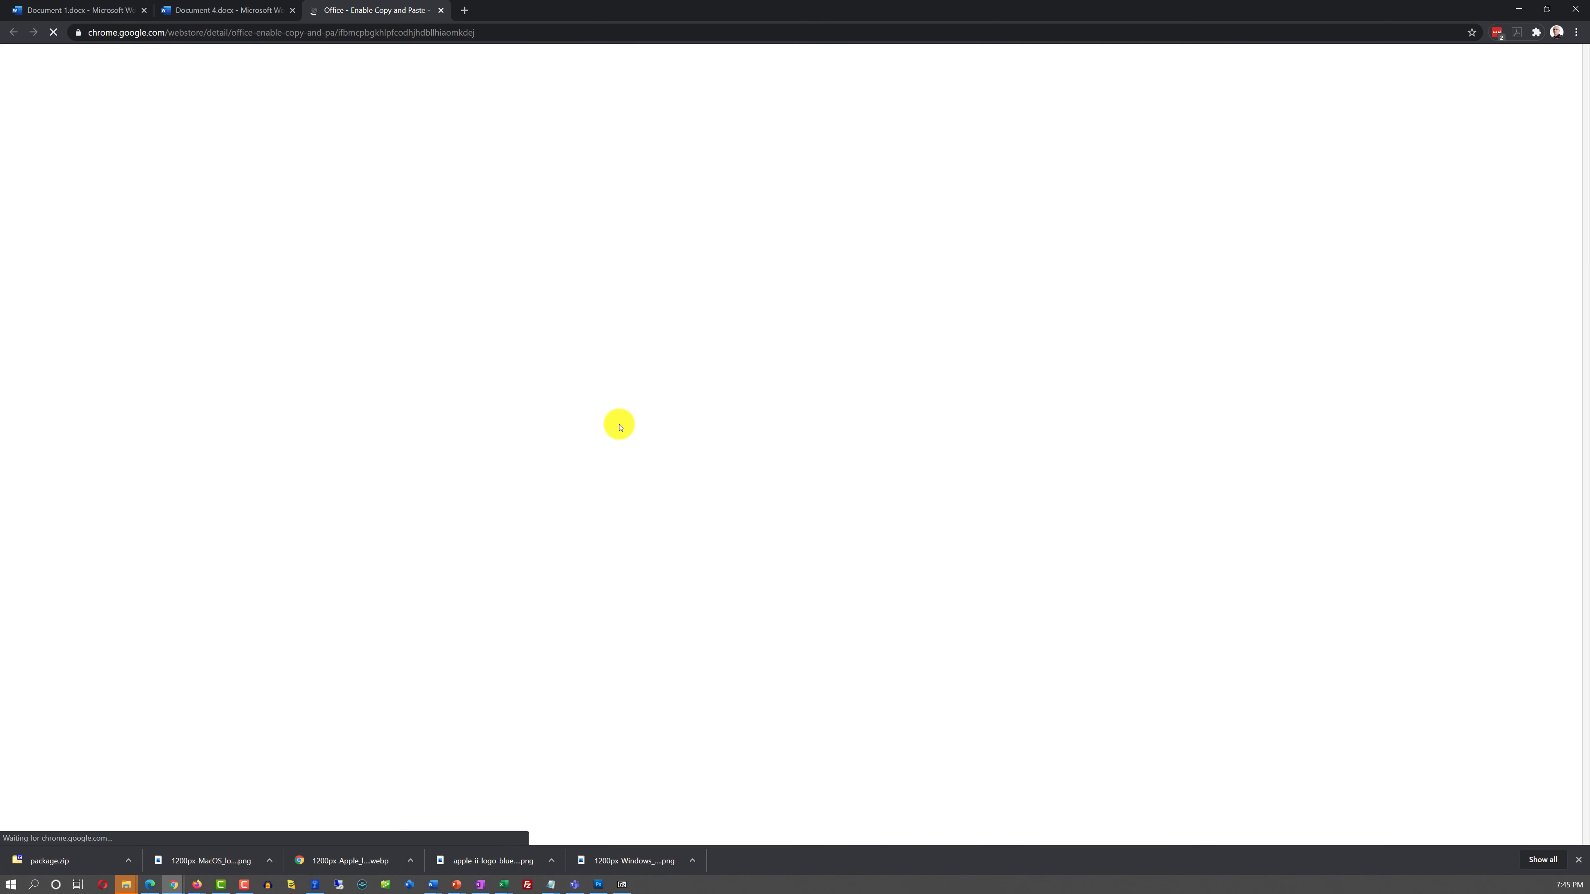
click(1058, 150)
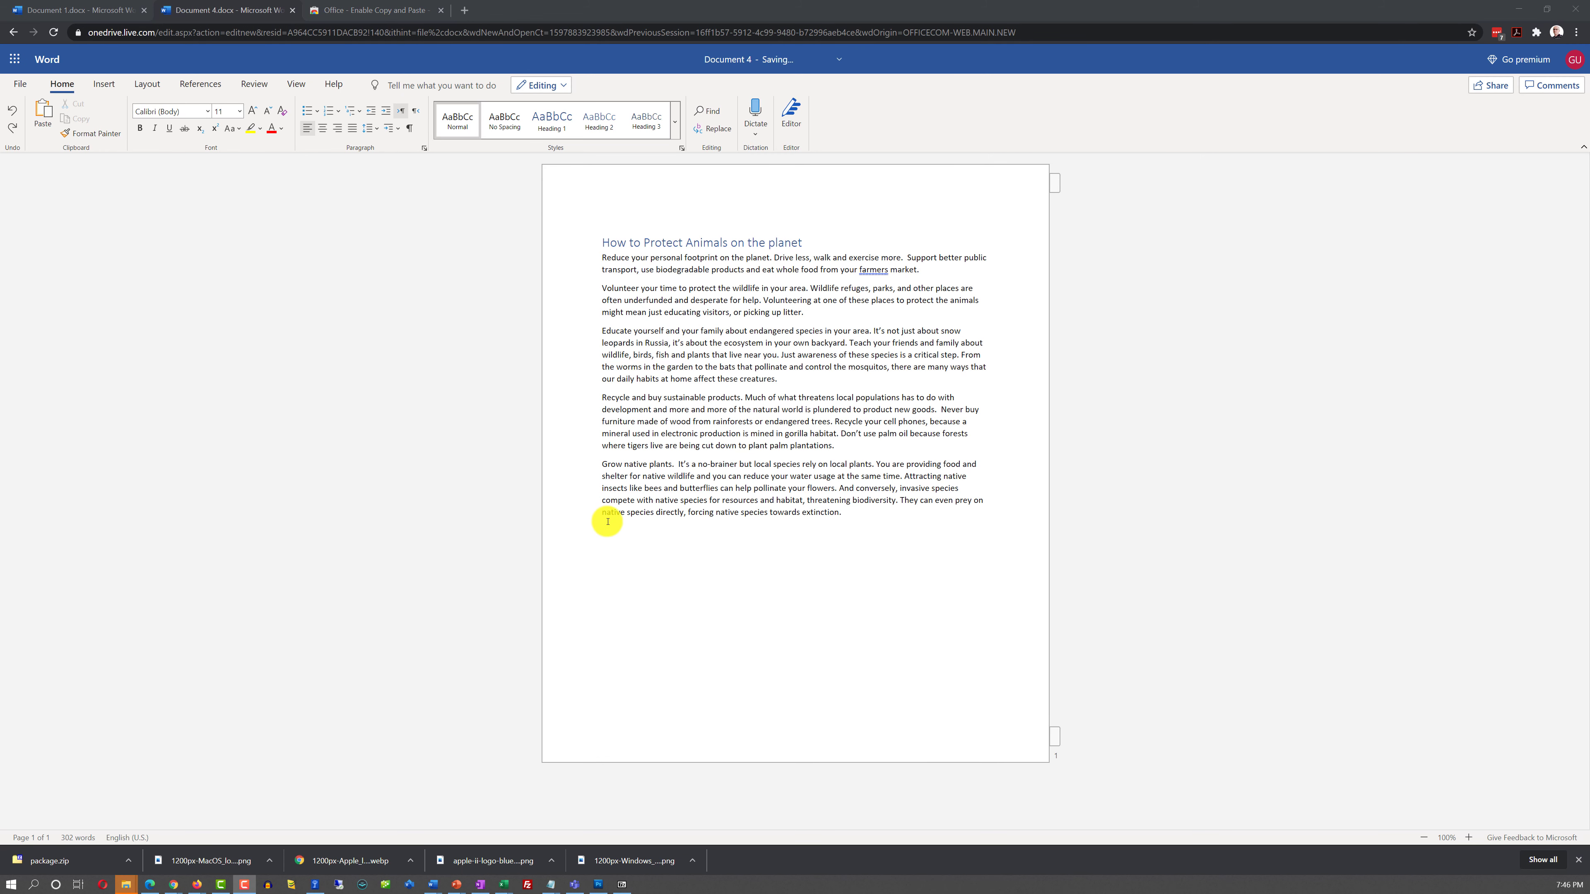
click(44, 114)
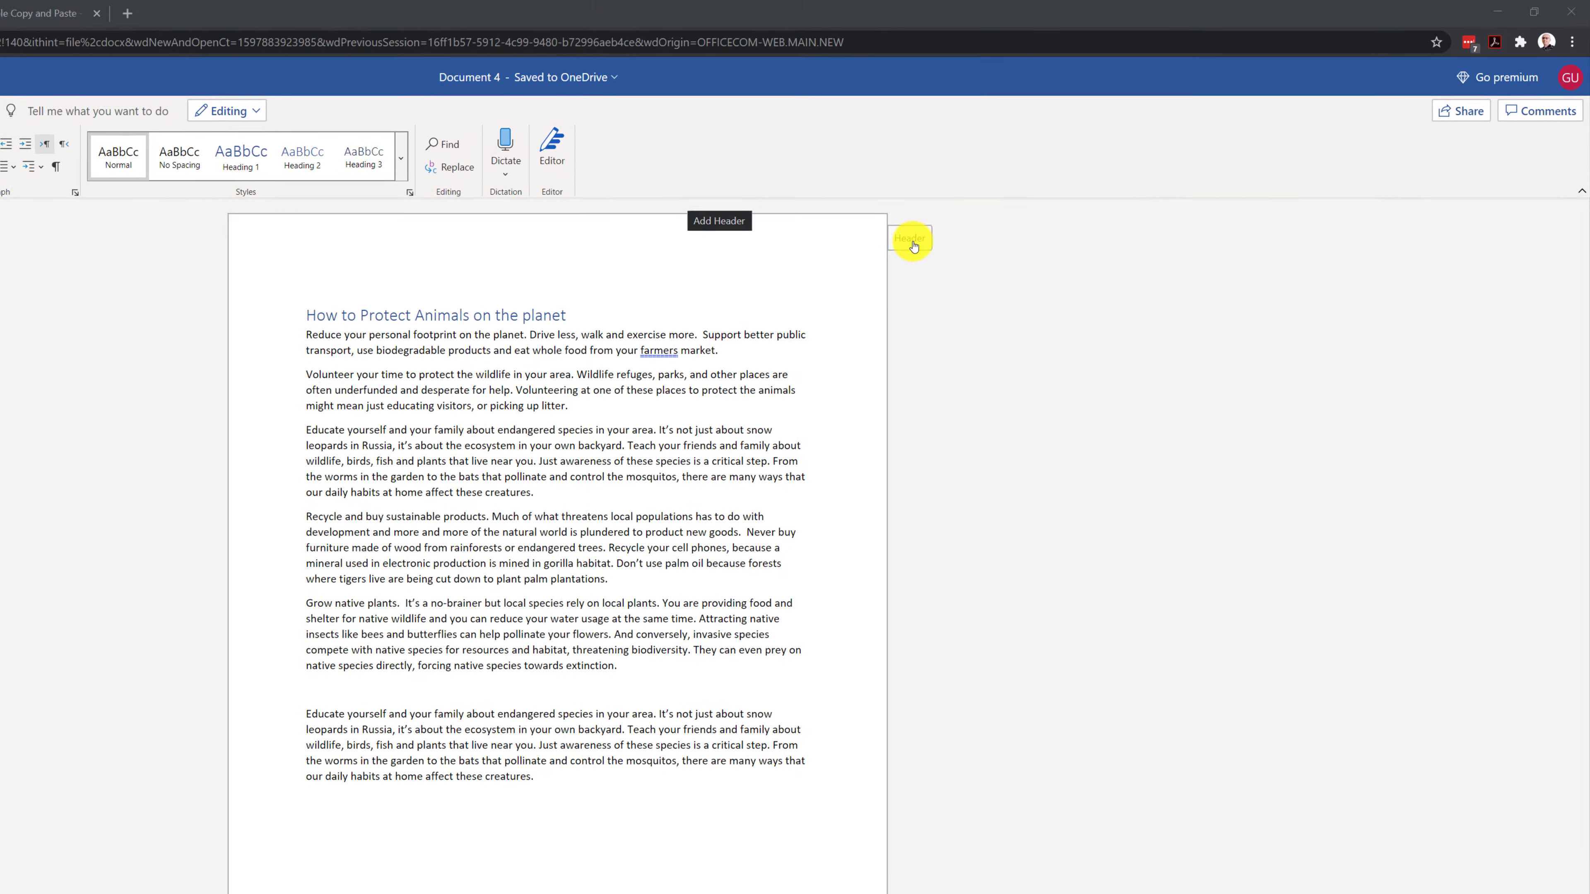
Step: Add a page header with "August 31" in the left section and "Protecting the environment" in the center section
click(913, 246)
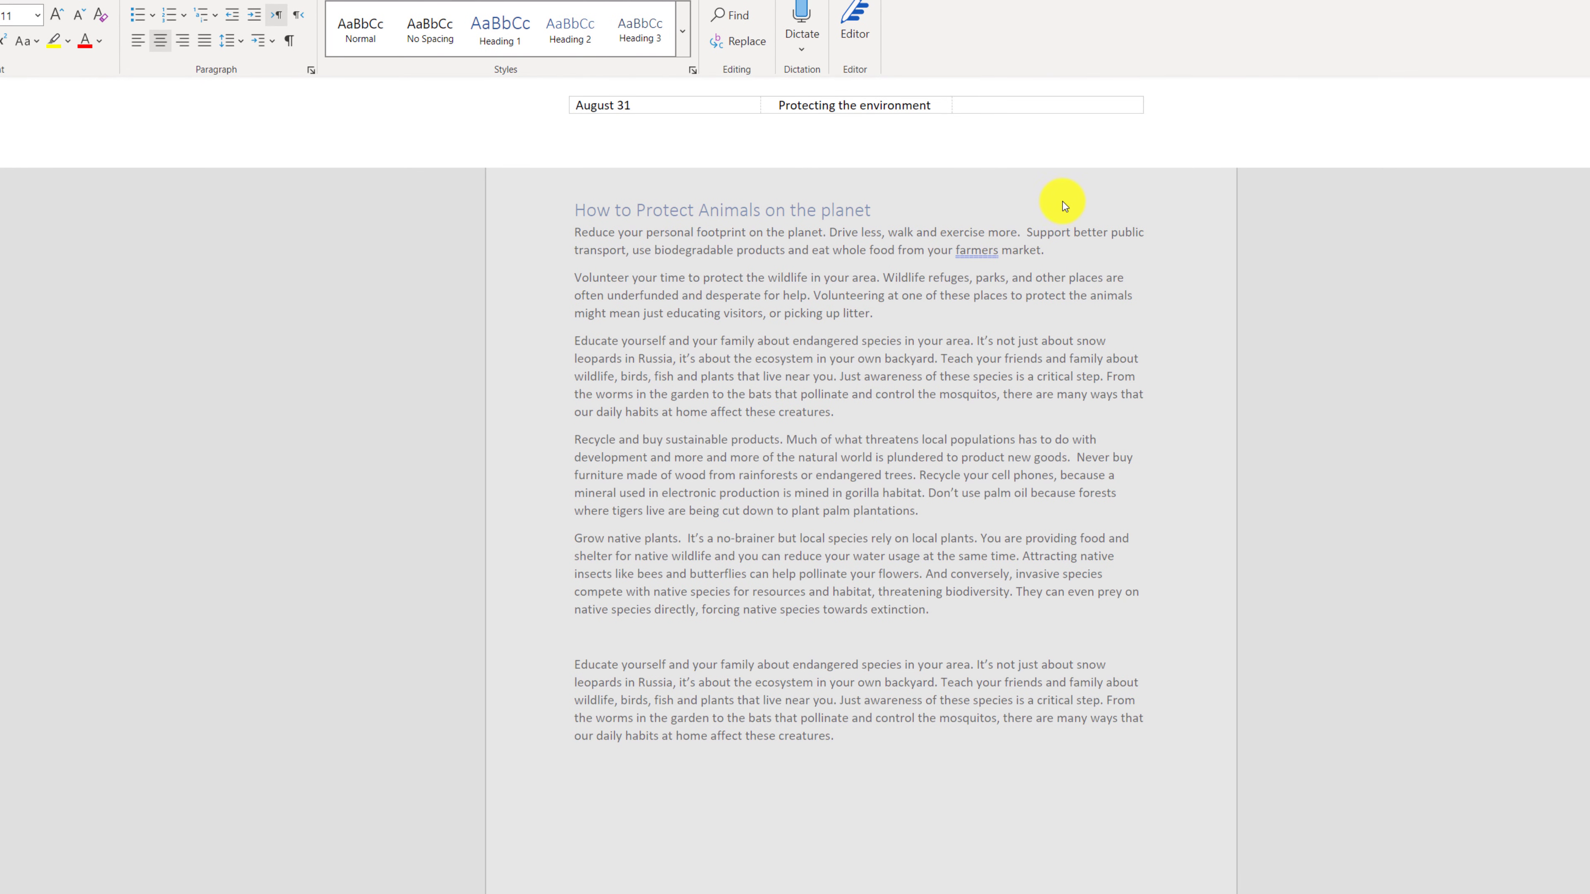
Step: Close the header and add a page number to the center section of the footer
key(Escape)
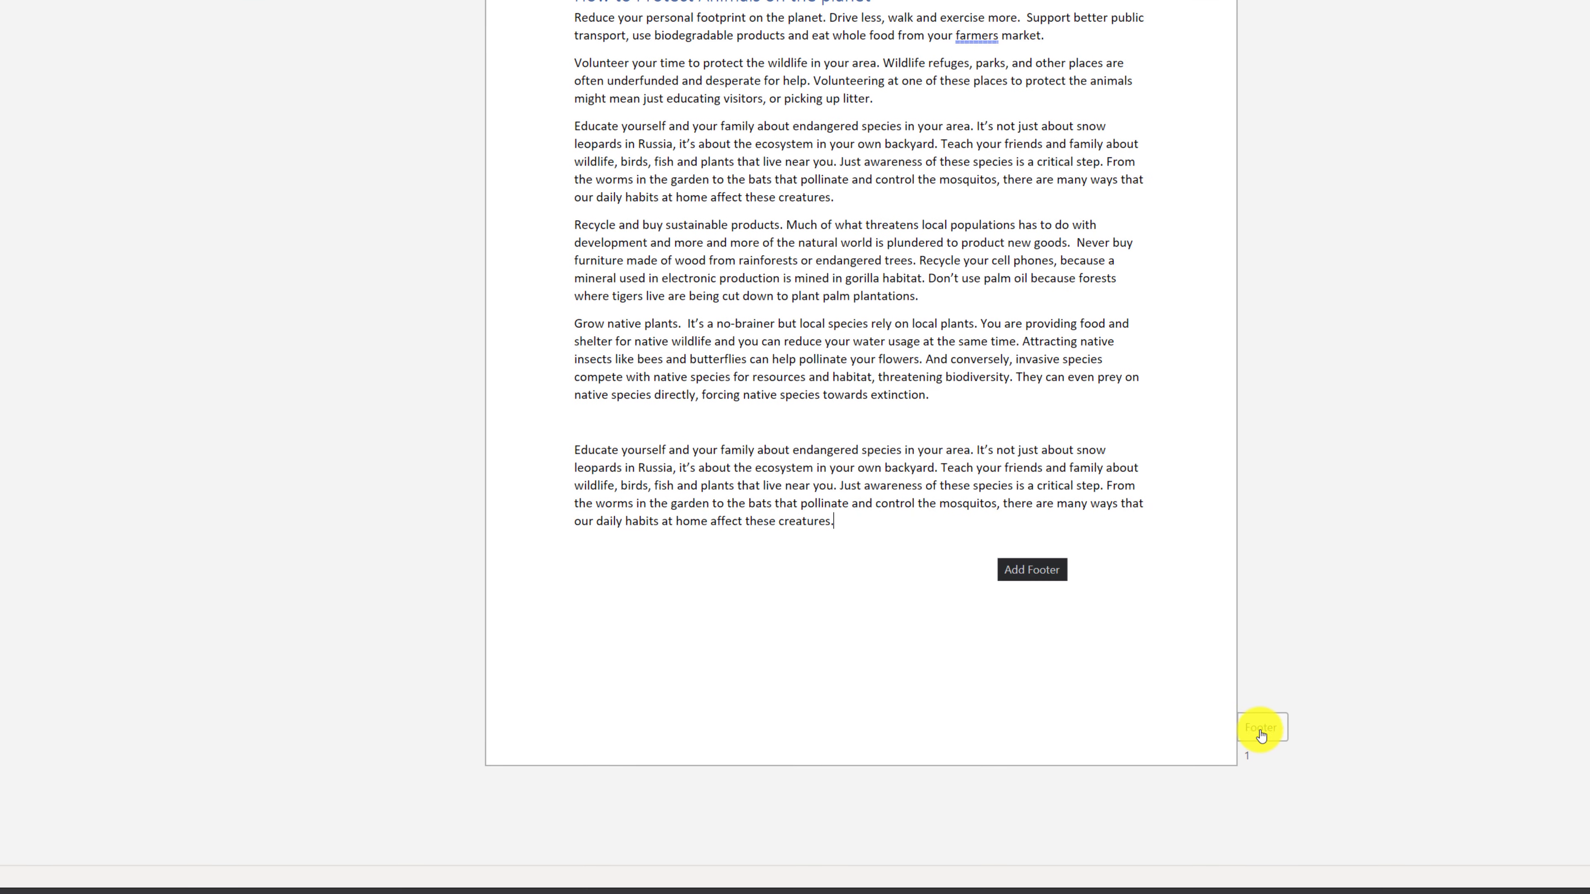
click(1265, 732)
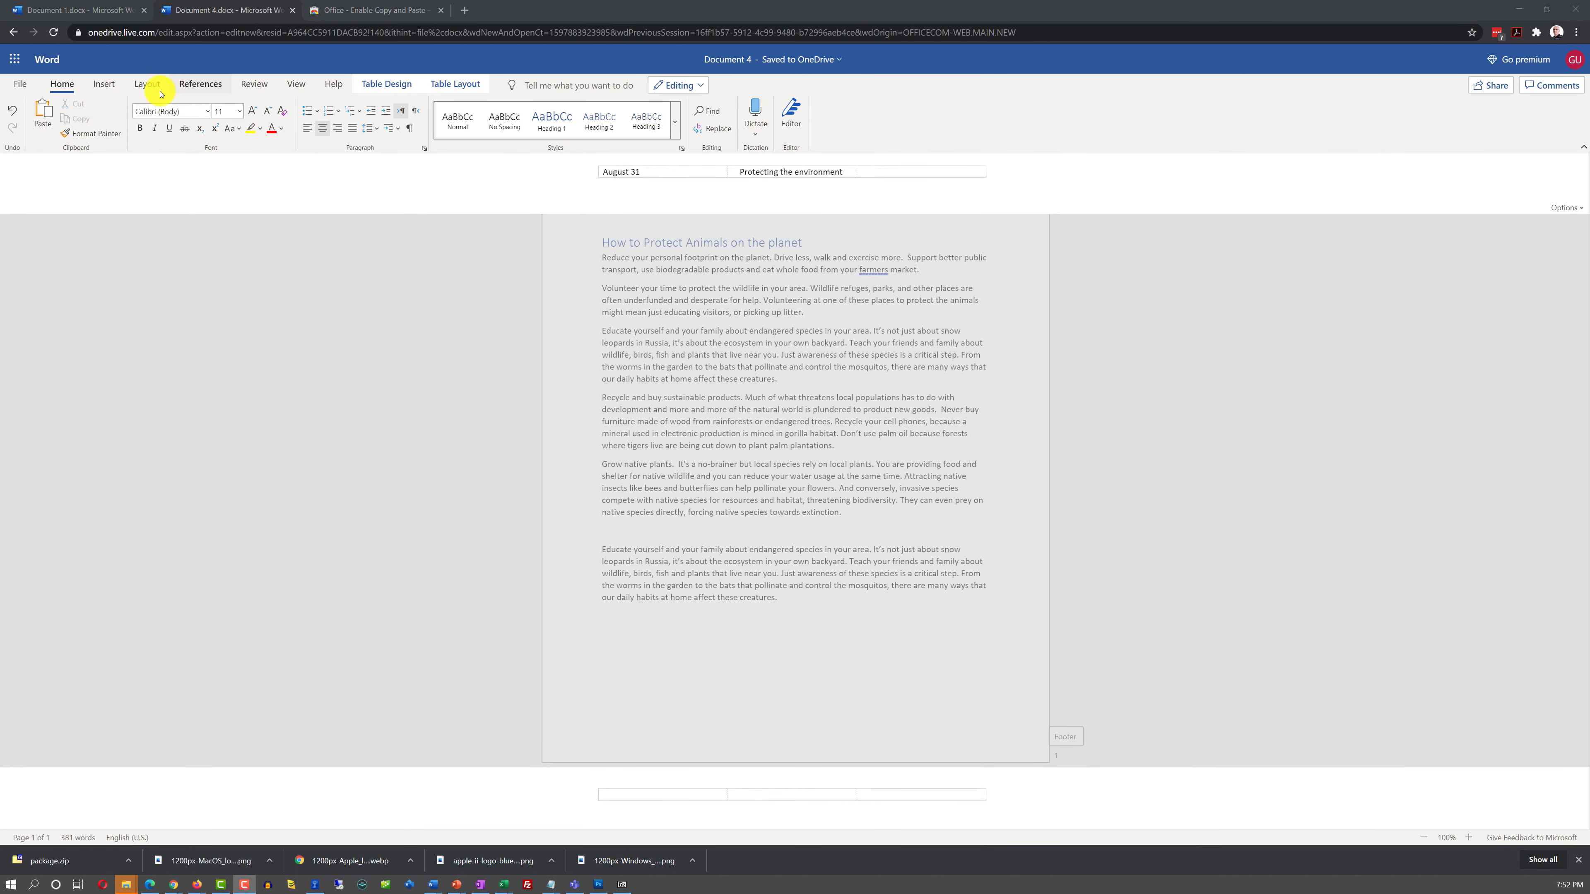
click(105, 85)
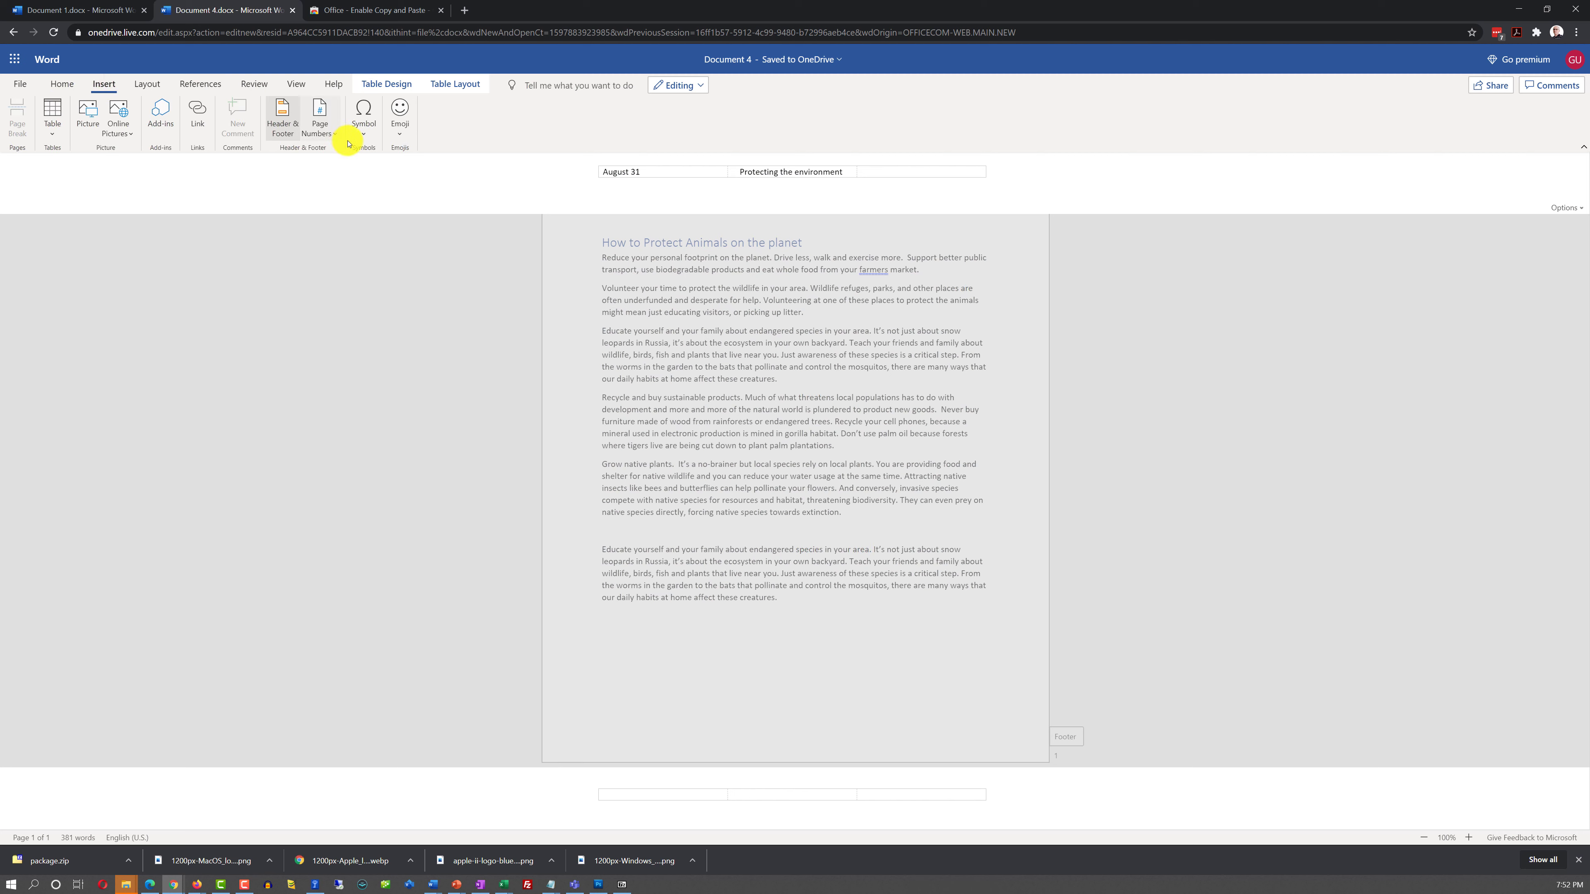
click(324, 133)
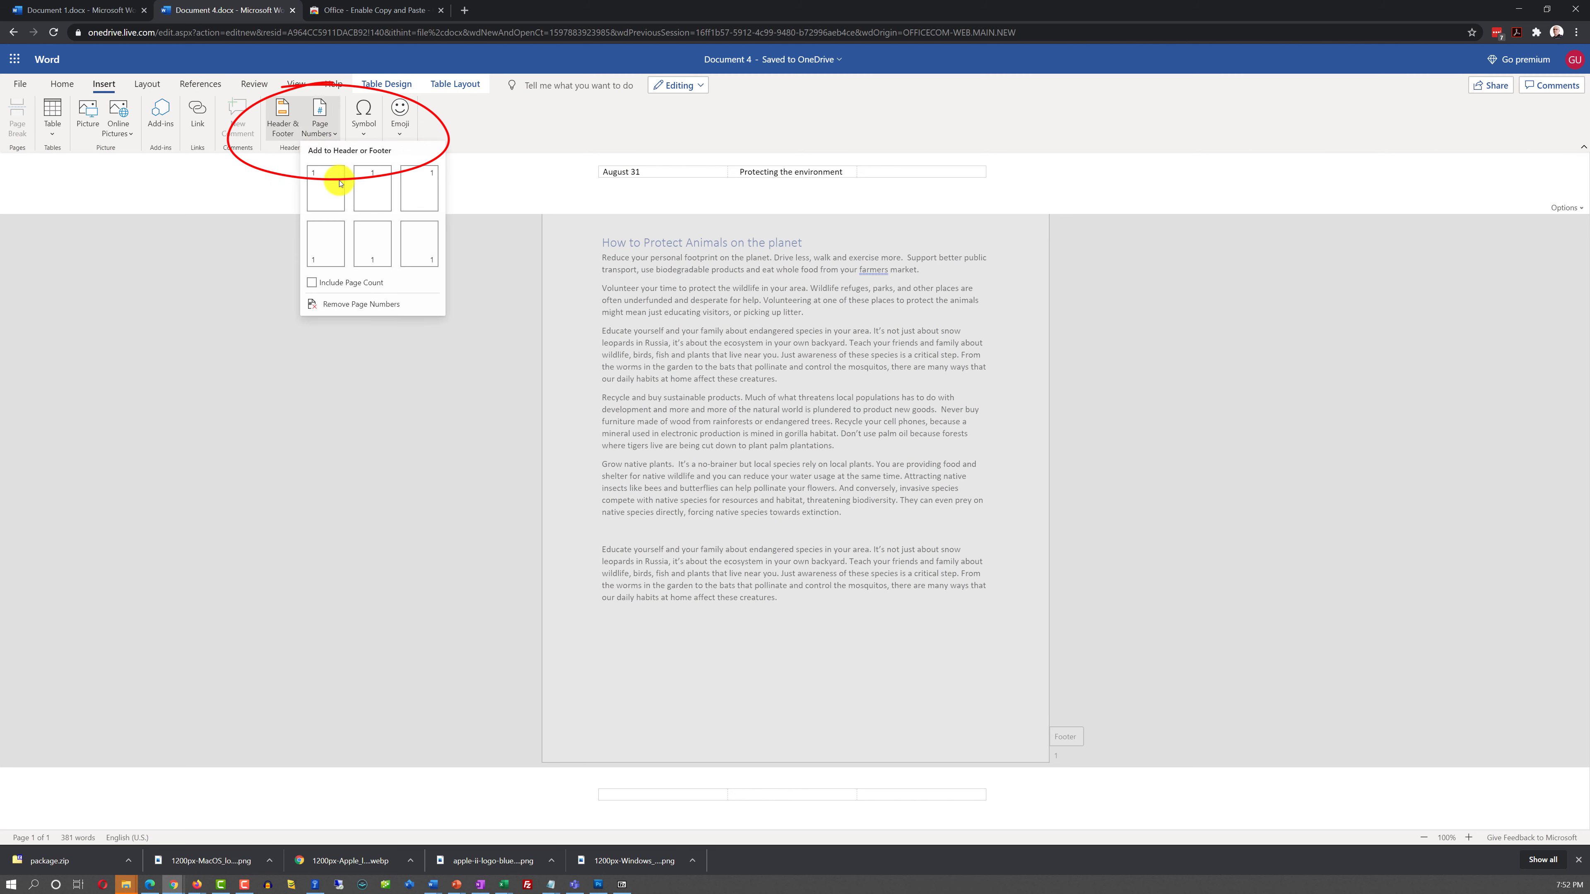
click(370, 254)
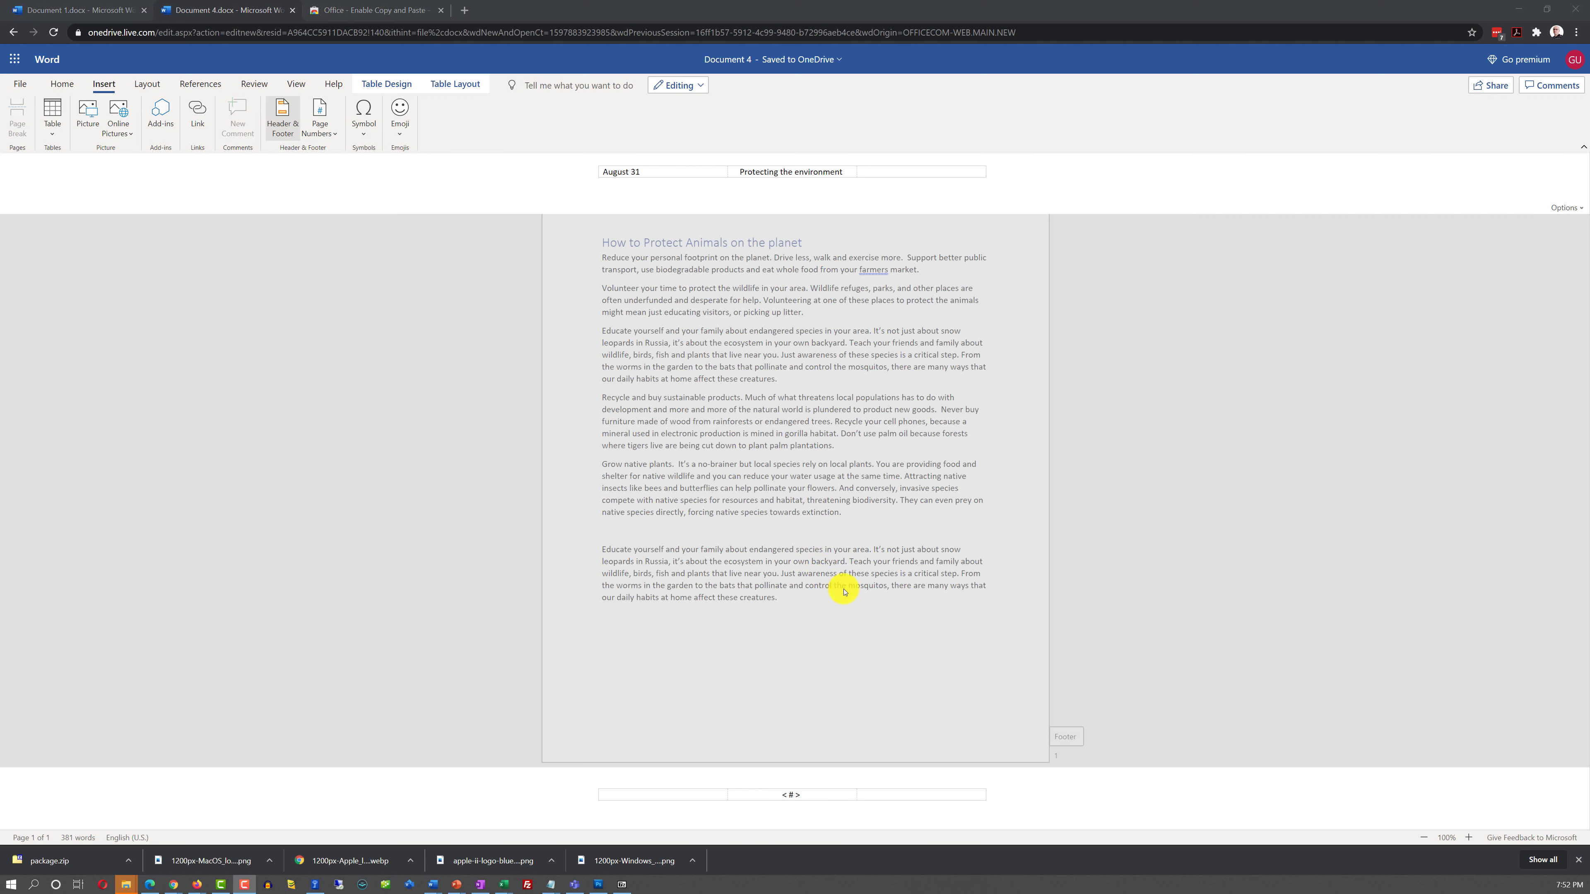
click(895, 643)
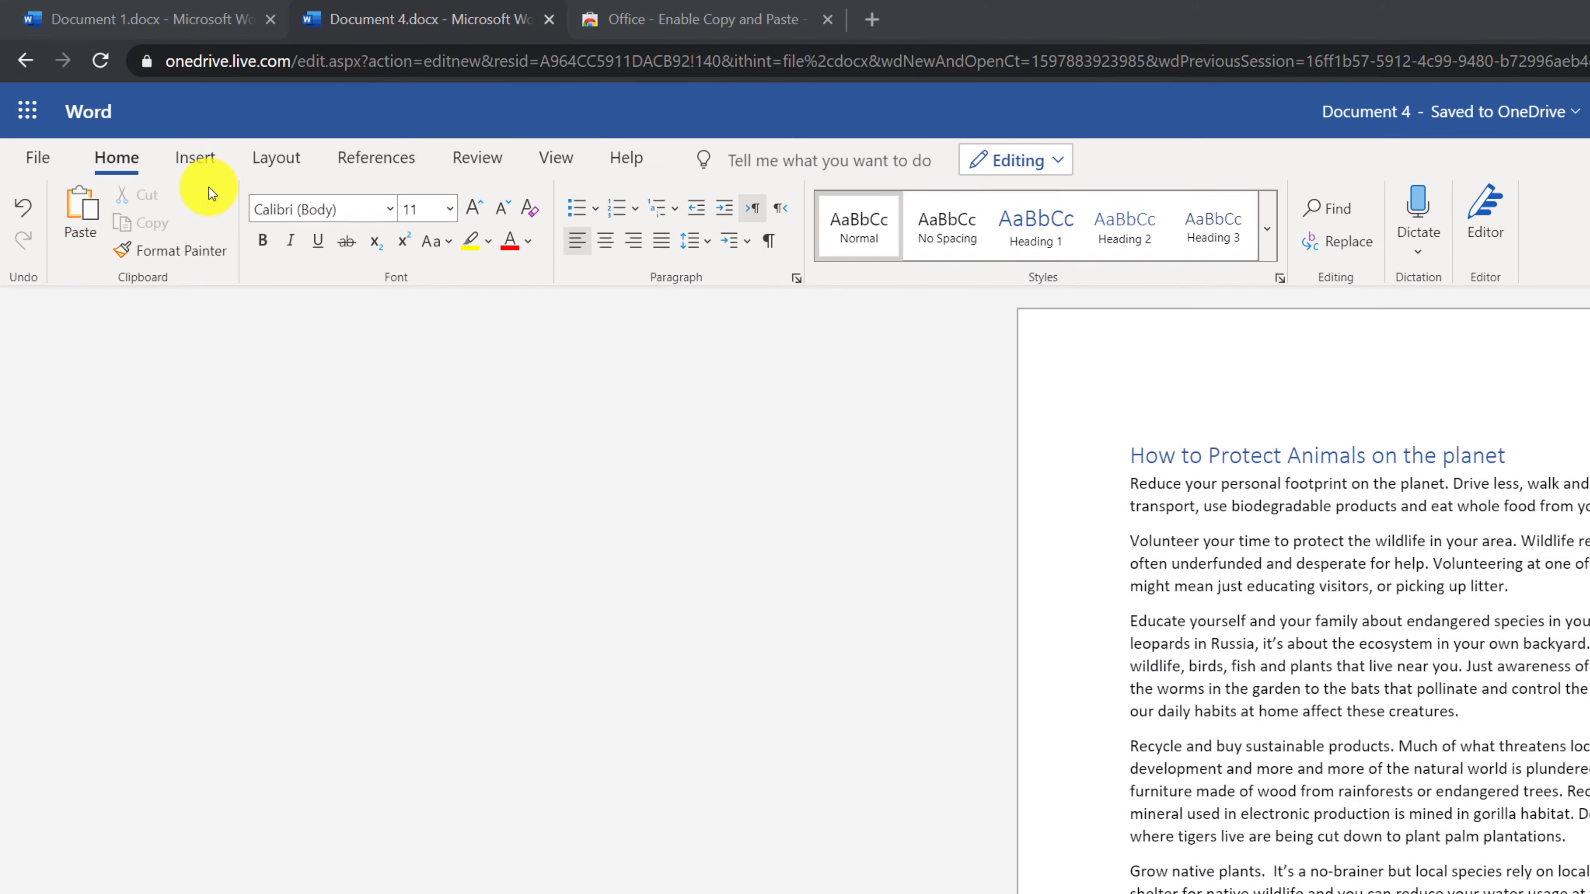
Step: Insert a six-by-six table below the last paragraph and fill it with an Employee Name column and dollar amounts for Monday to Friday
click(234, 184)
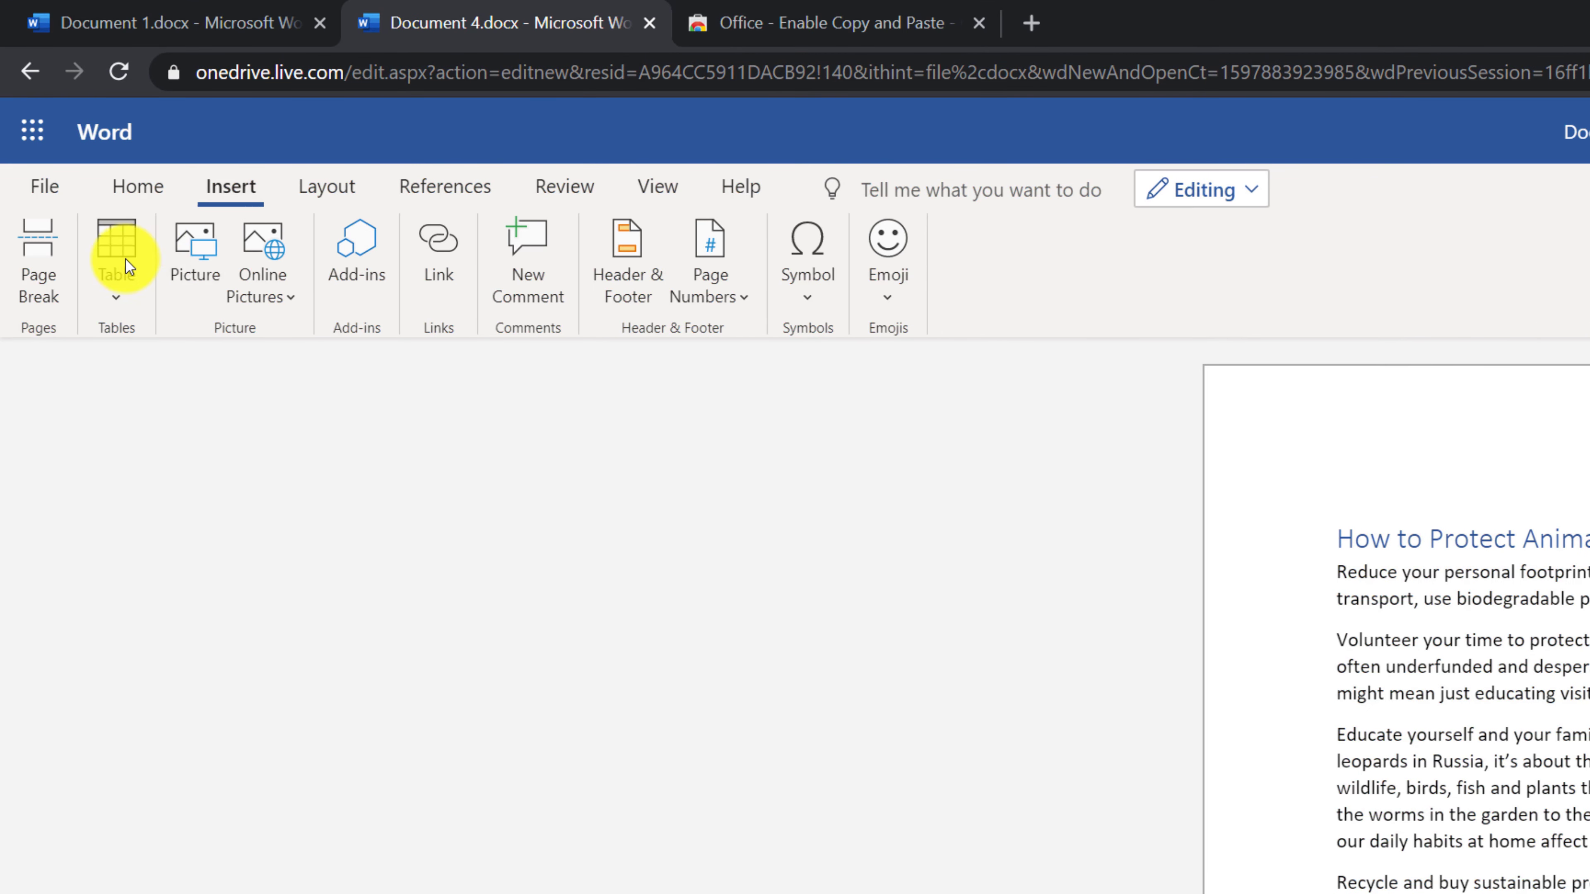
click(124, 280)
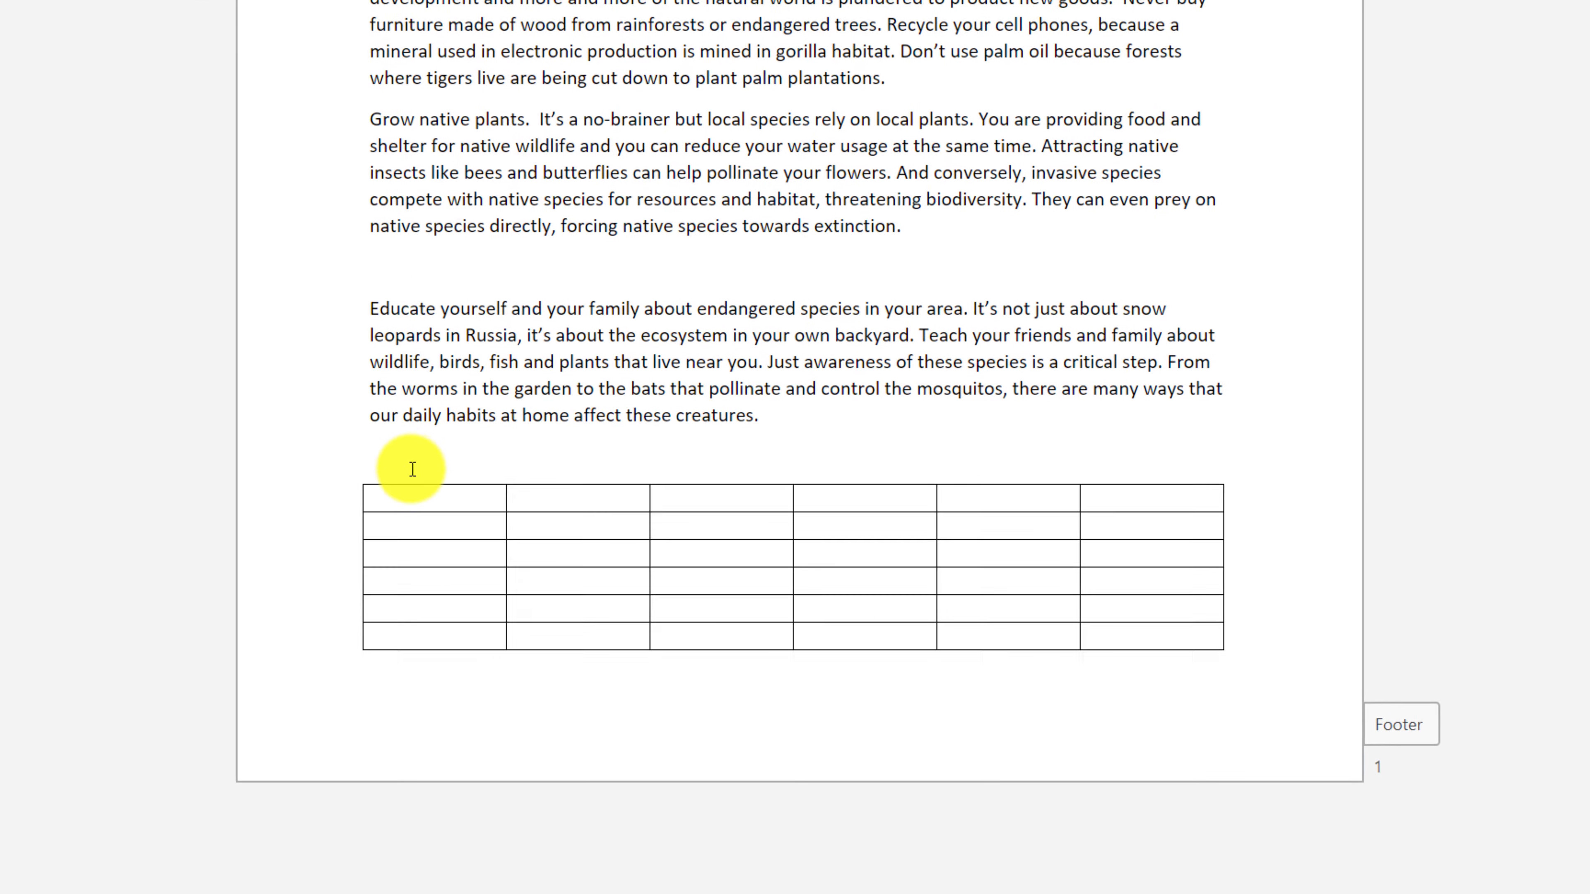
click(376, 486)
text(Employee Name	Monday	Tuesday	Wednesday	Thursday	Friday Emma	$159.00	$146.30	$146.30	$134.20	$146.30 Olivia	$134.20	$159.00	$173.21	$159.00	$159.00 Sophia	$173.21	$134.20	$159.00	$146.30	$173.21 Amelia	$146.30	$173.21	$134.20	$173.21	$134.20 Isabella	$185.21	$159.00	$146.30	$159.00	$134.20)
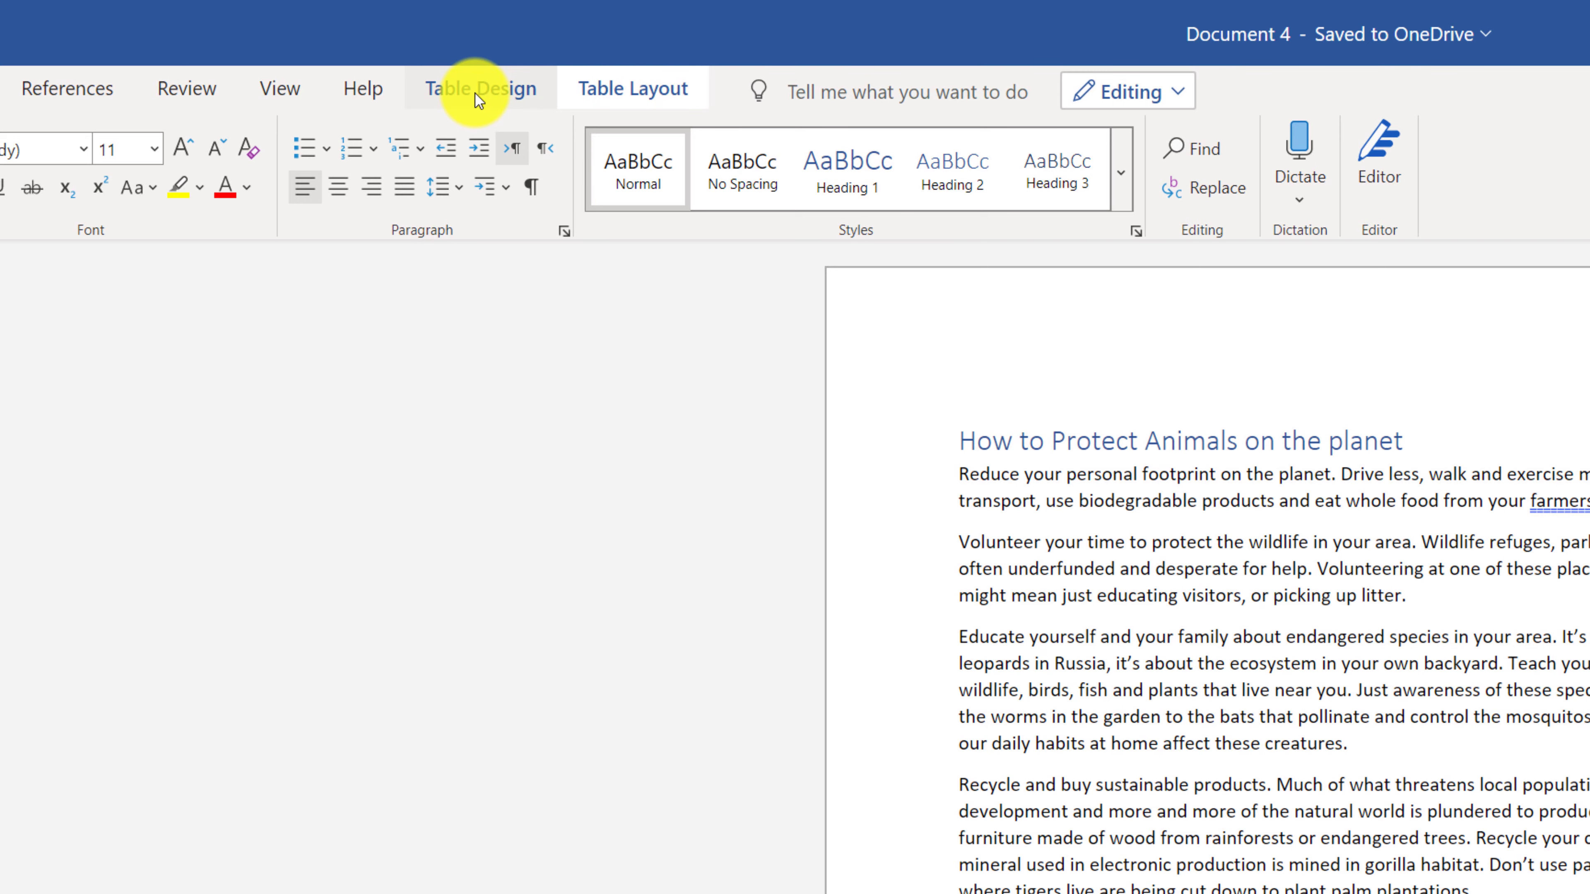
Step: Try several table styles on the employee table and apply one with blue banded rows, horizontal lines and a bold first column
click(474, 92)
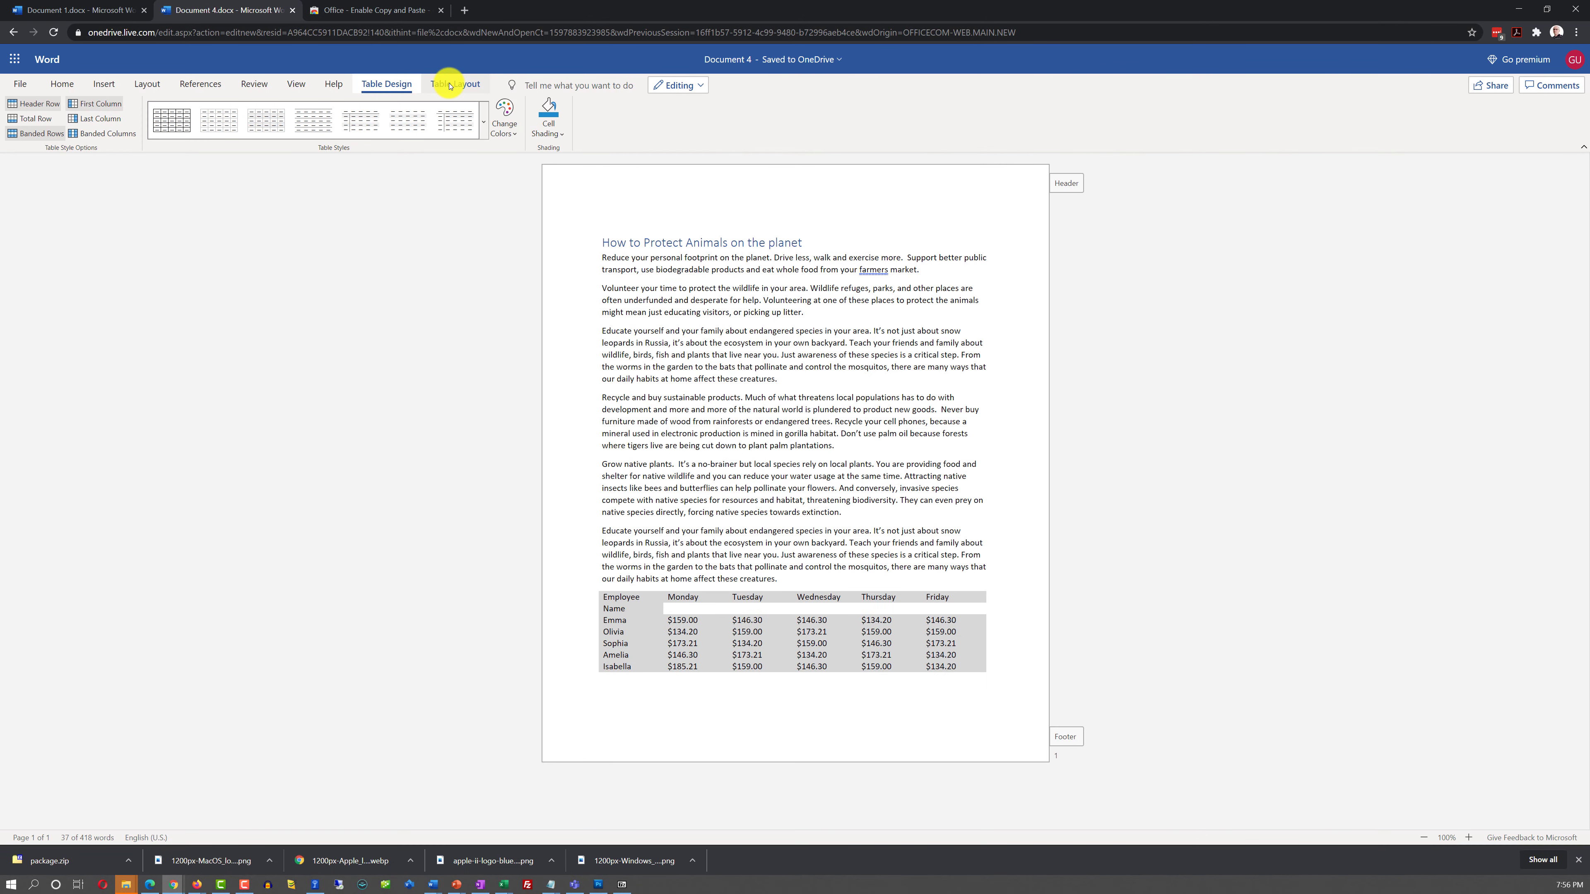
click(450, 86)
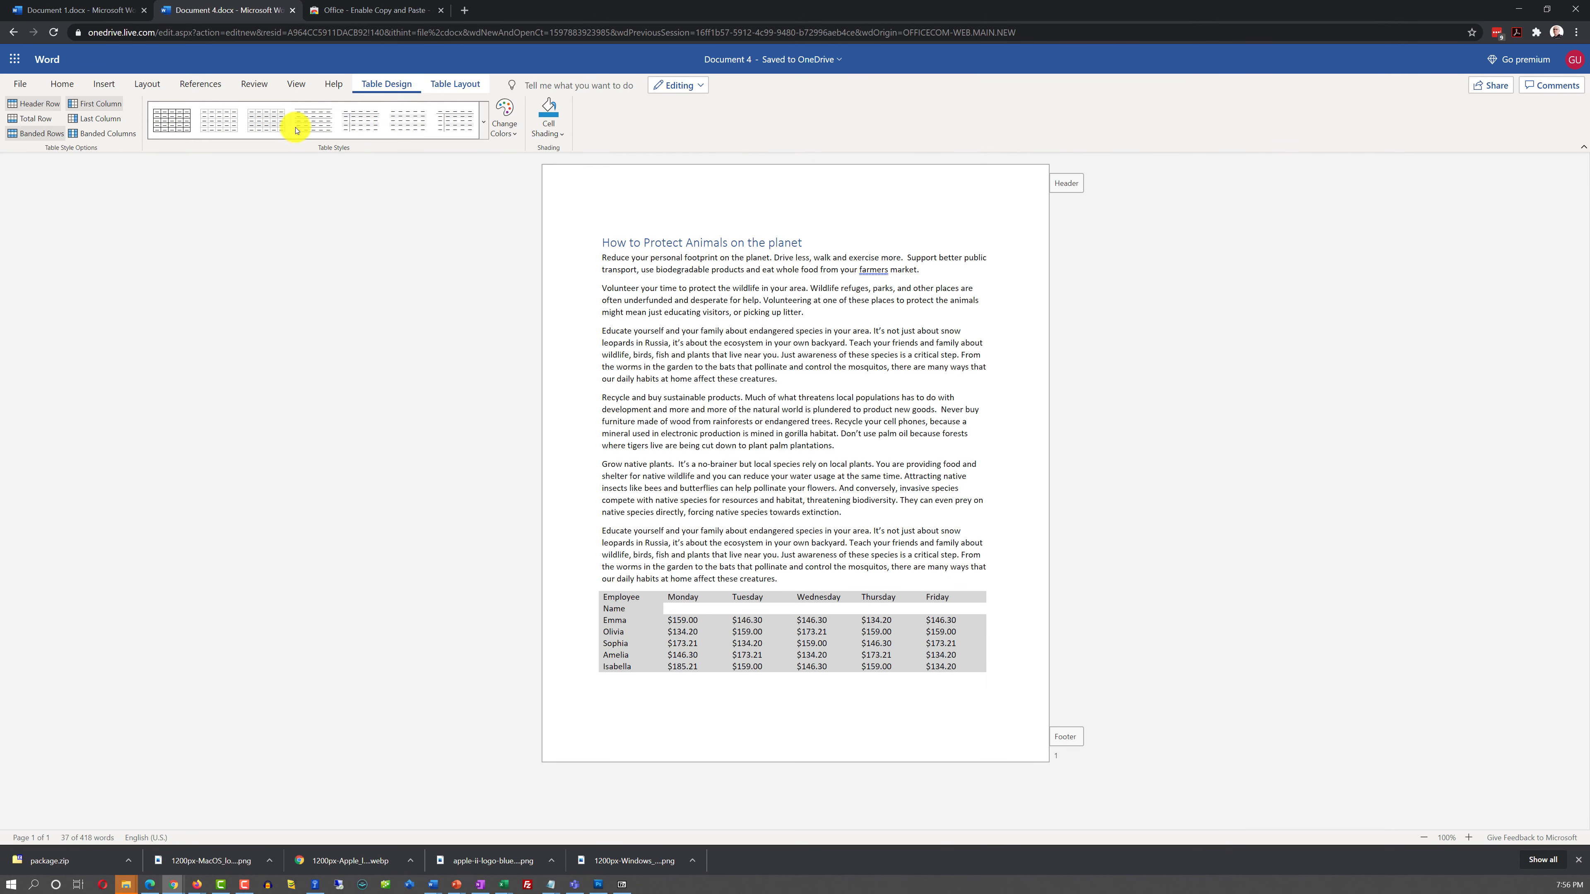
click(486, 126)
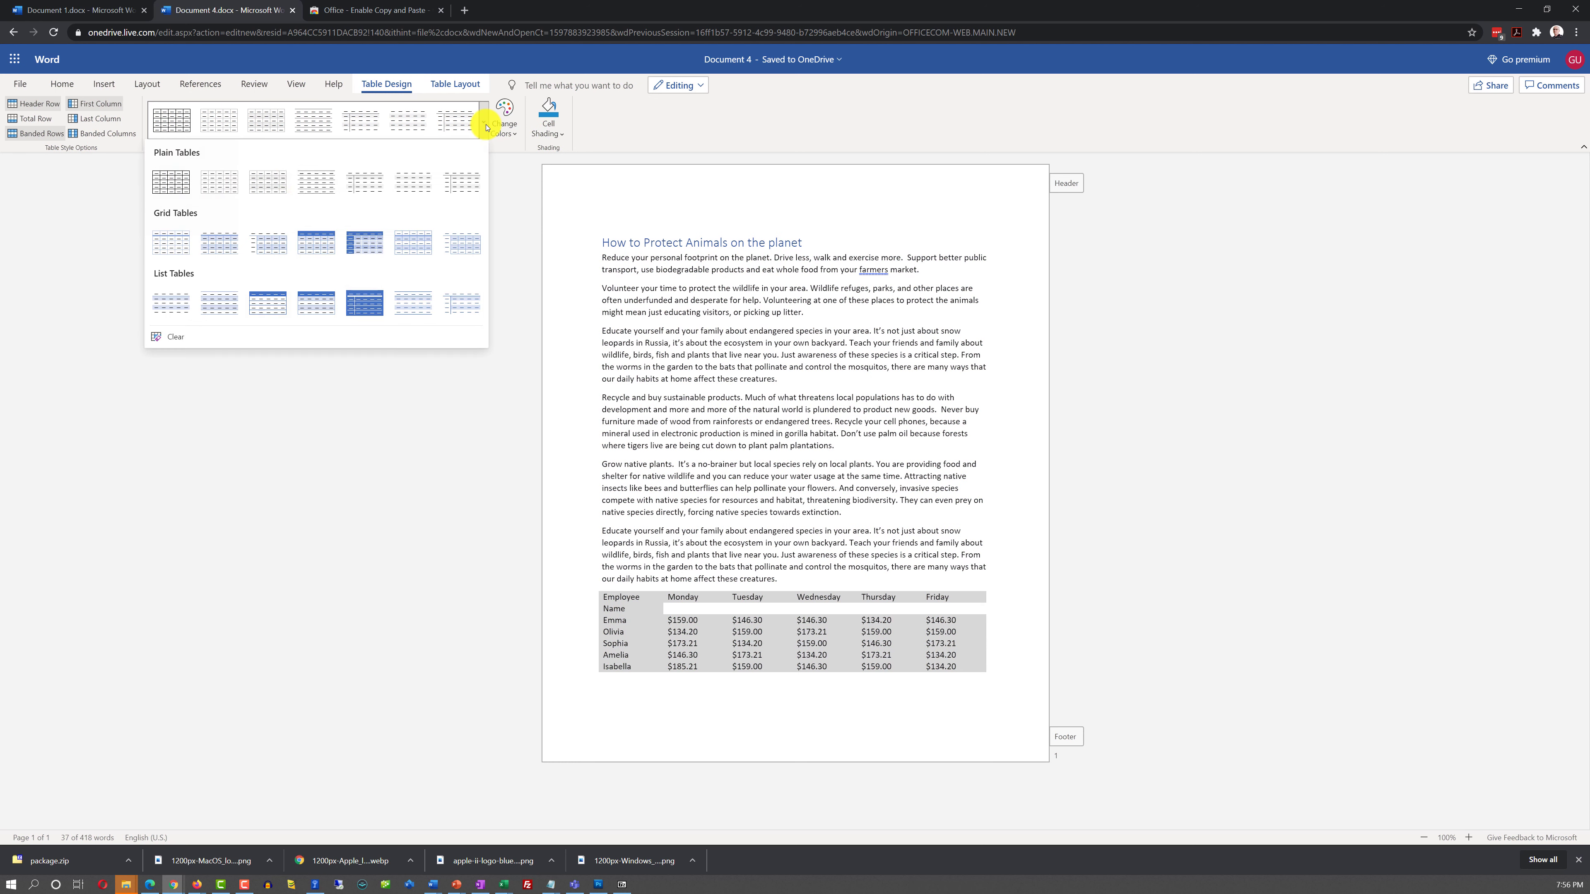
click(320, 253)
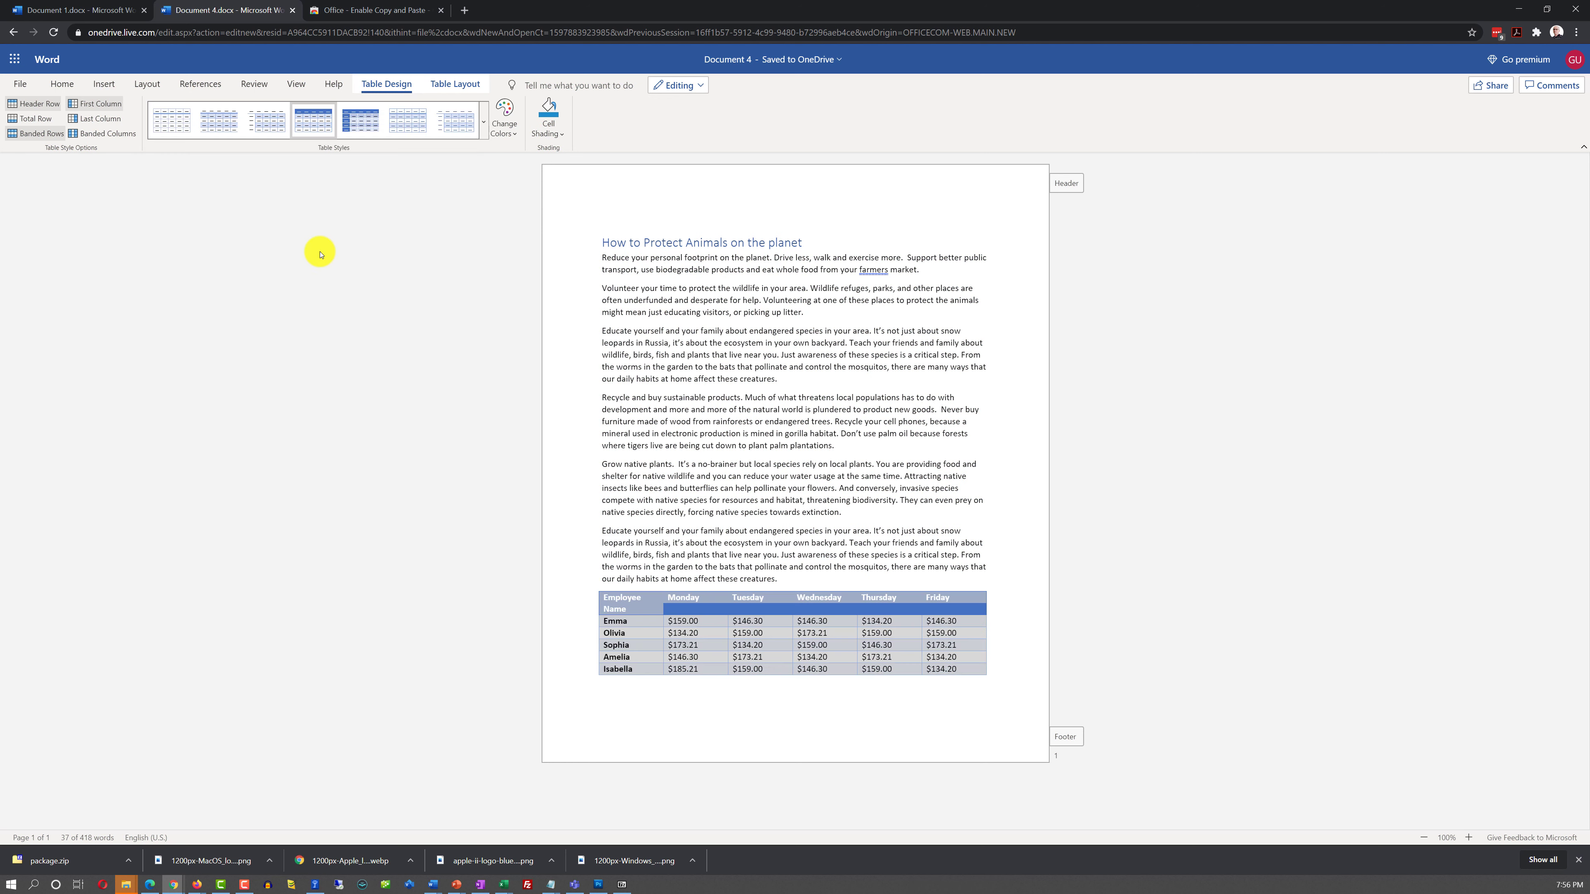
click(410, 121)
click(454, 130)
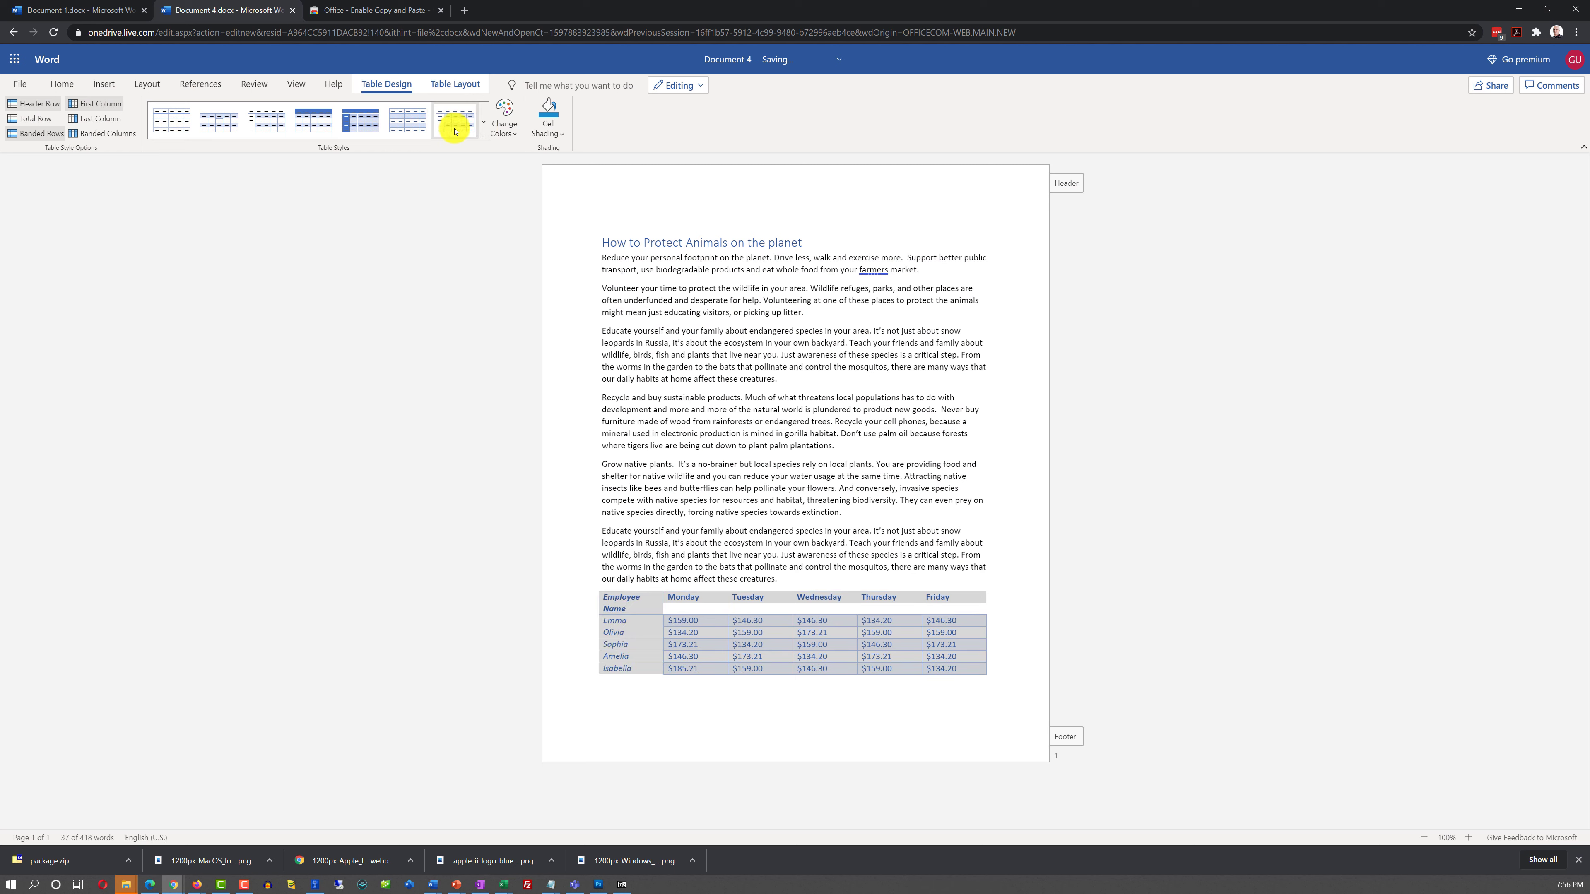
click(484, 132)
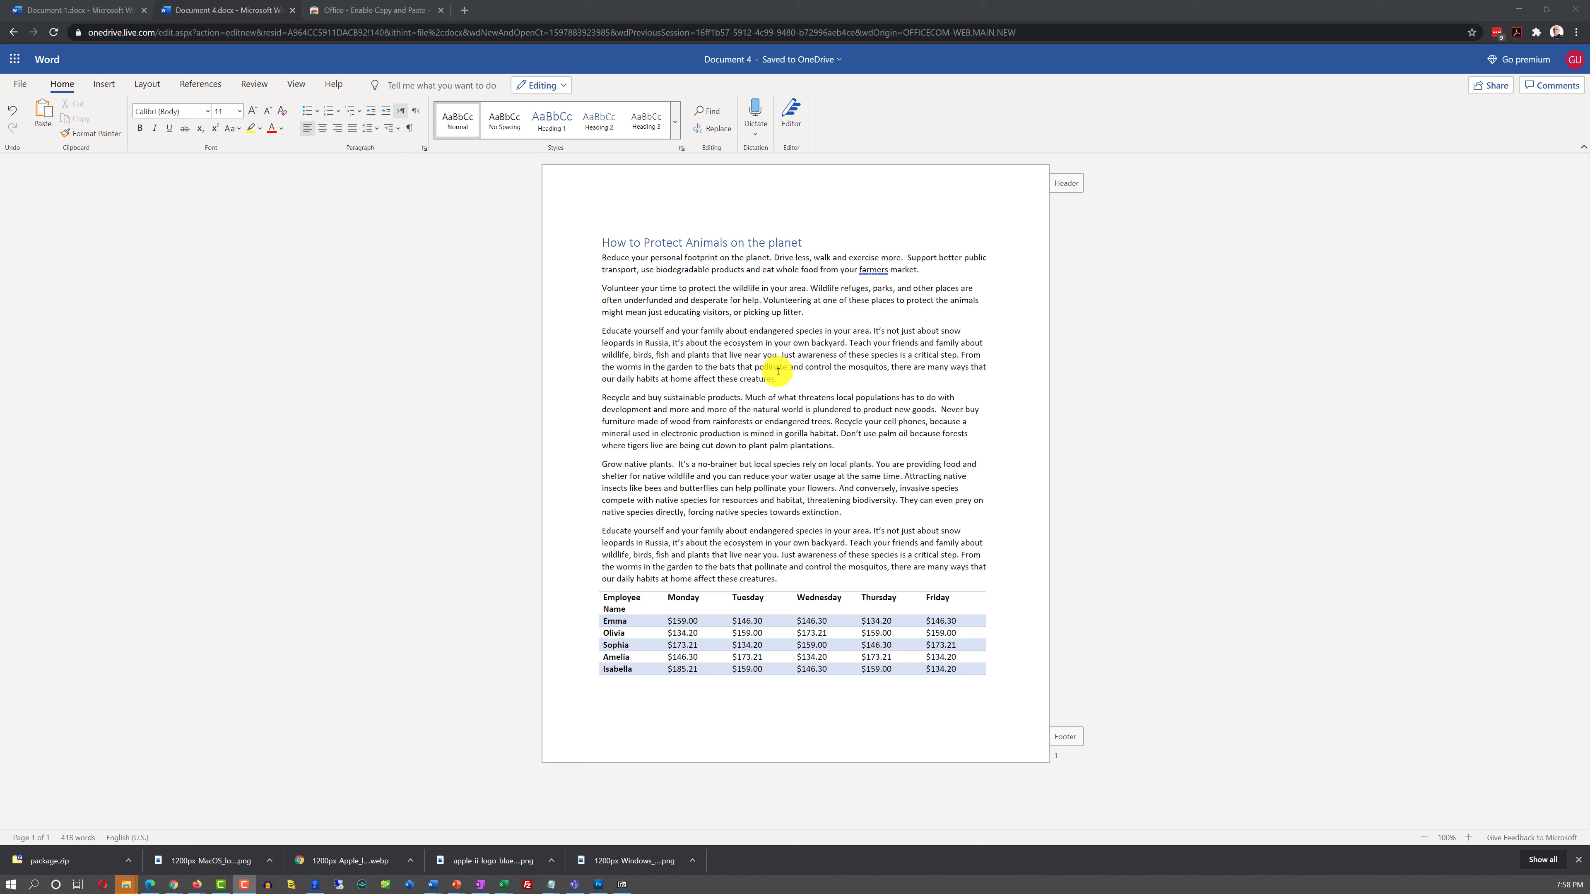
Step: Insert the first cartoon picture from Bing's Airplane category on a new line below the third paragraph
click(784, 382)
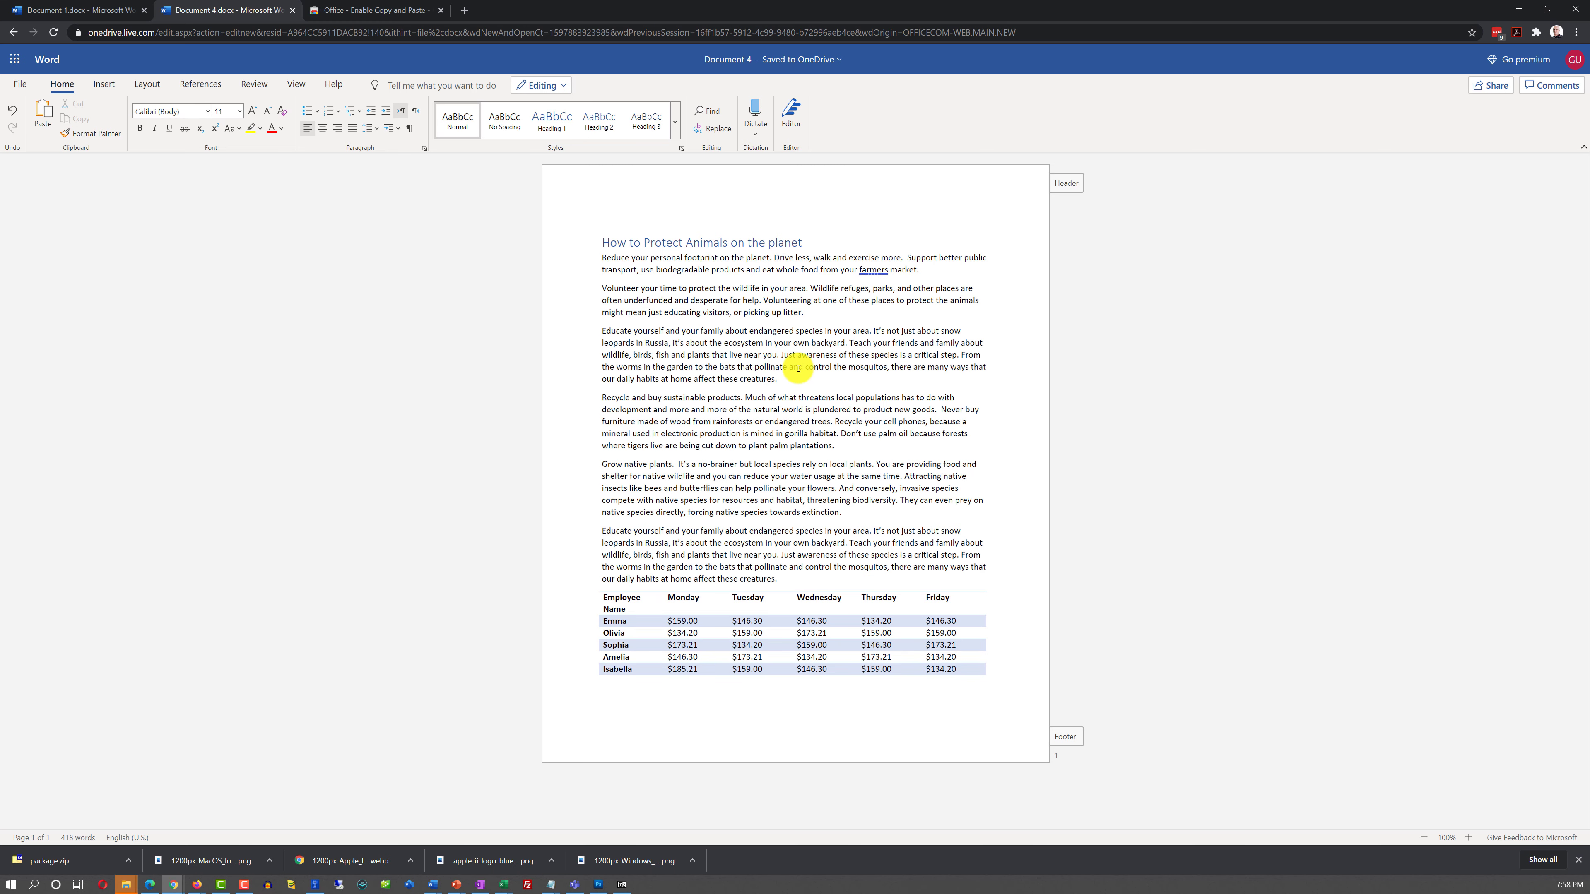
key(Return)
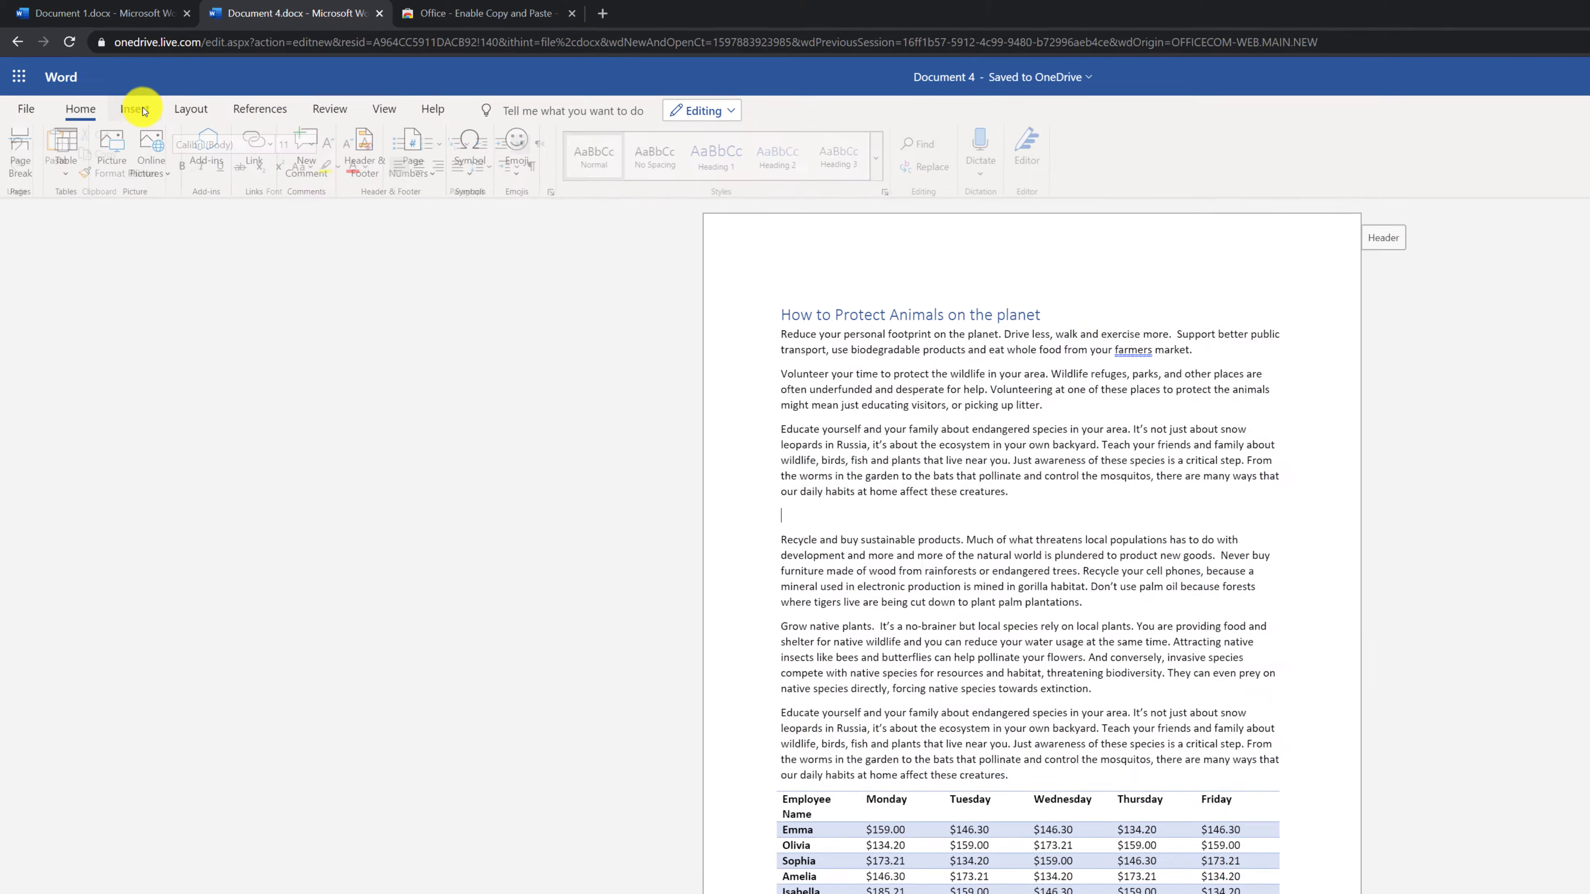
click(112, 91)
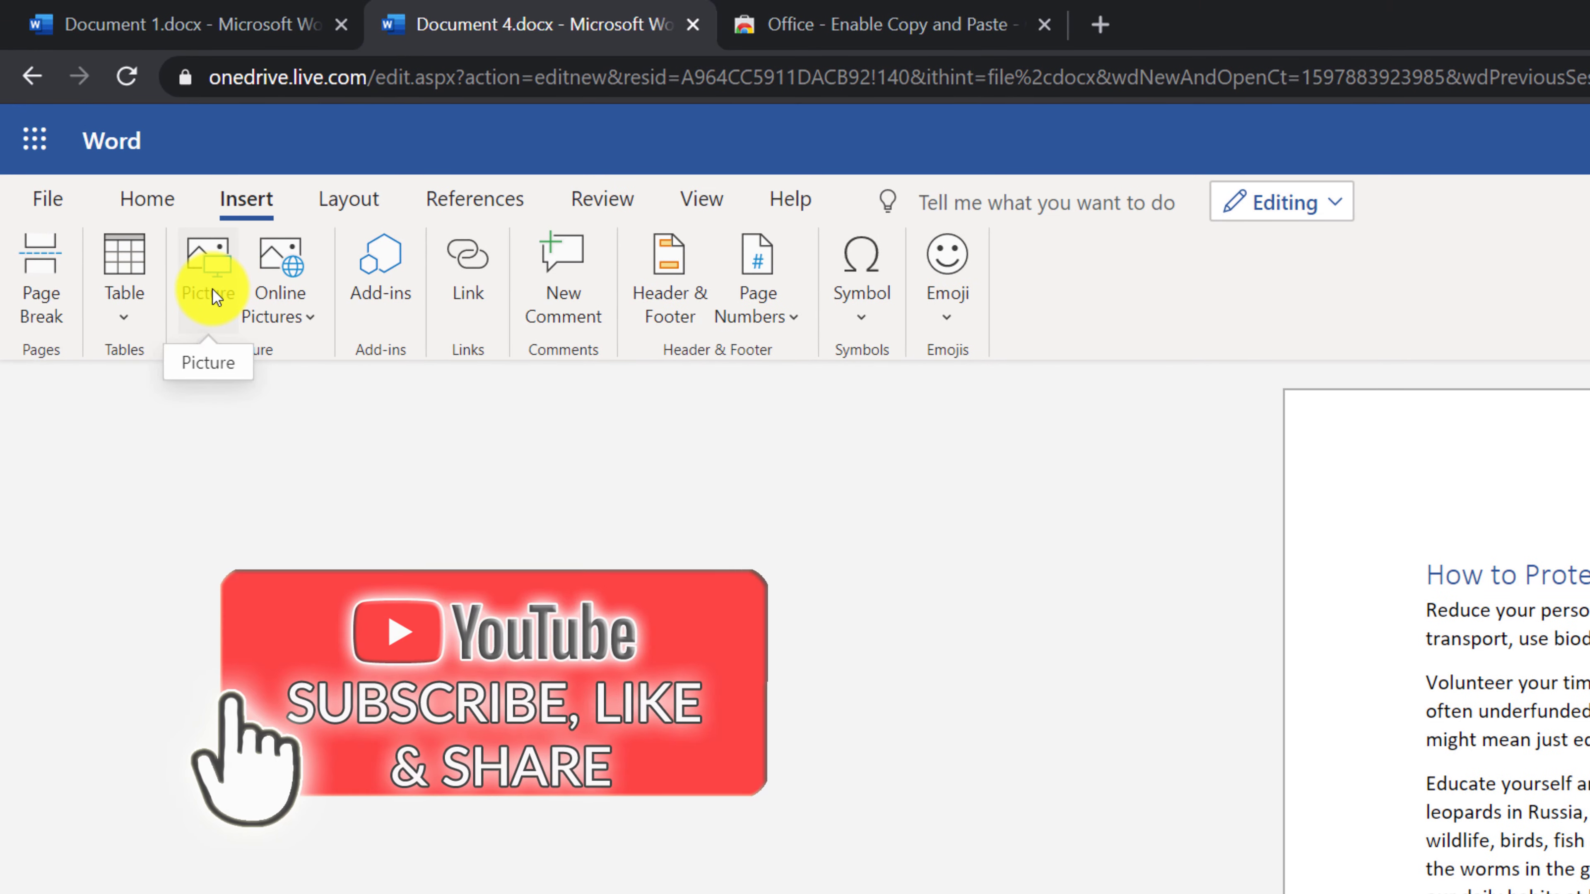
click(301, 321)
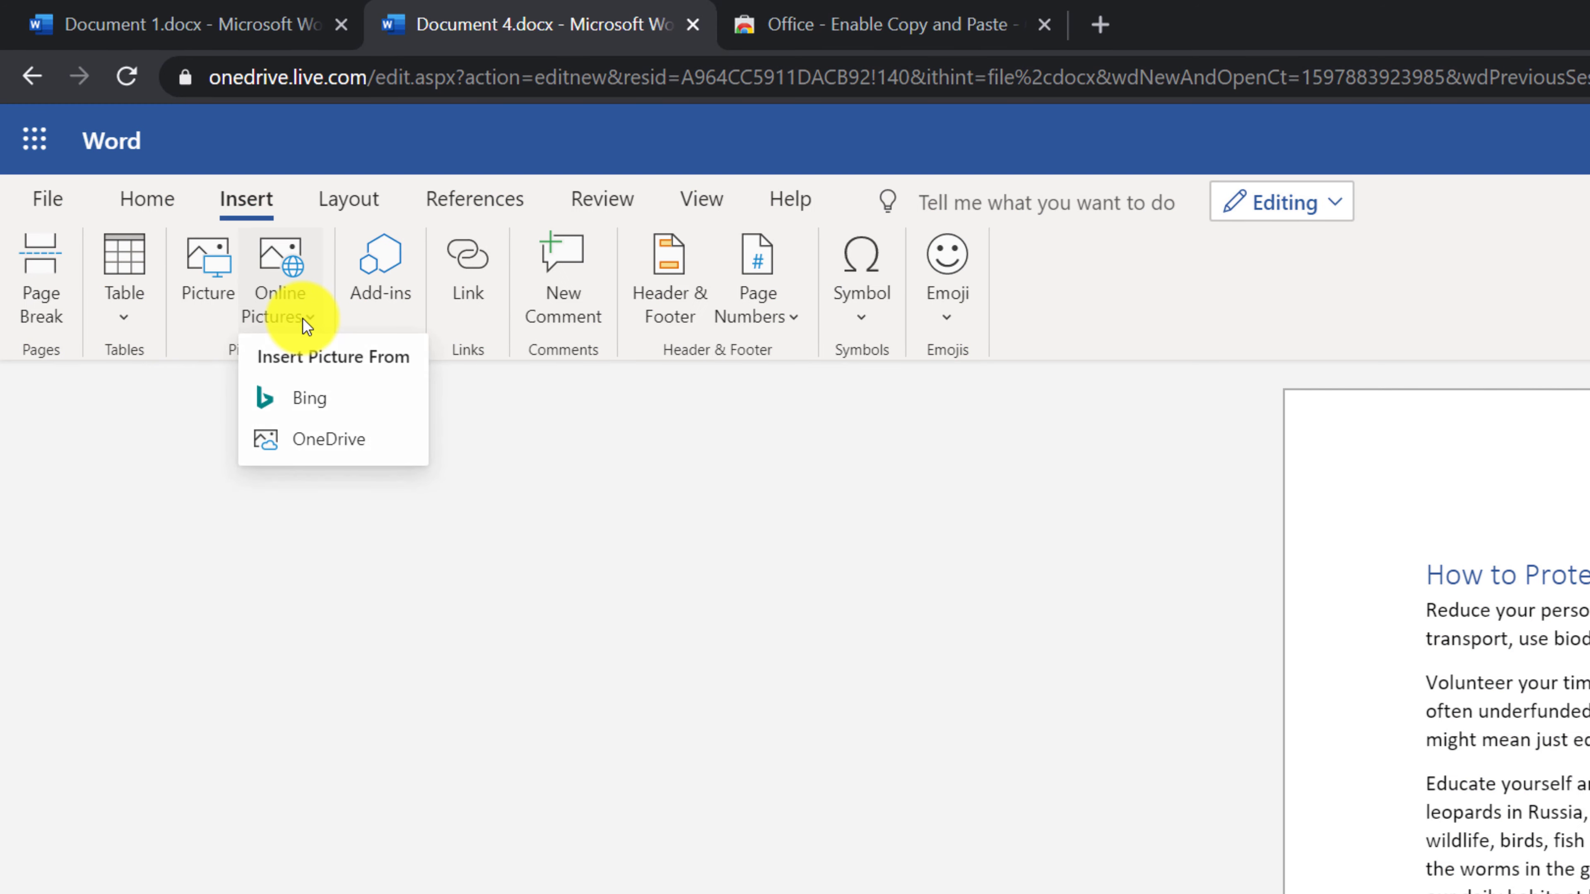
click(313, 399)
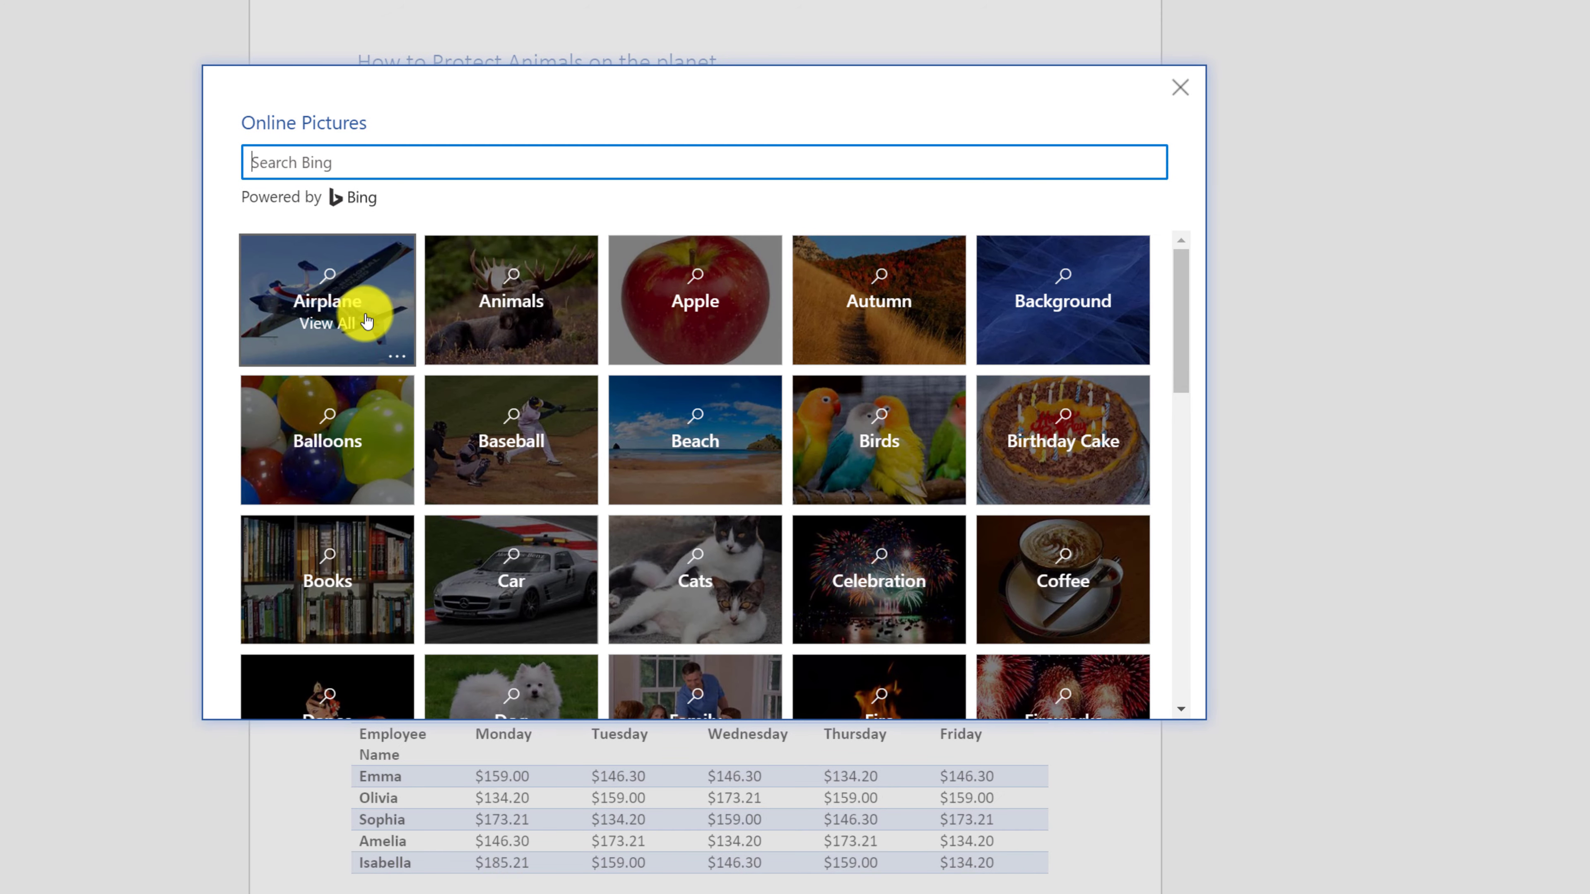
click(390, 337)
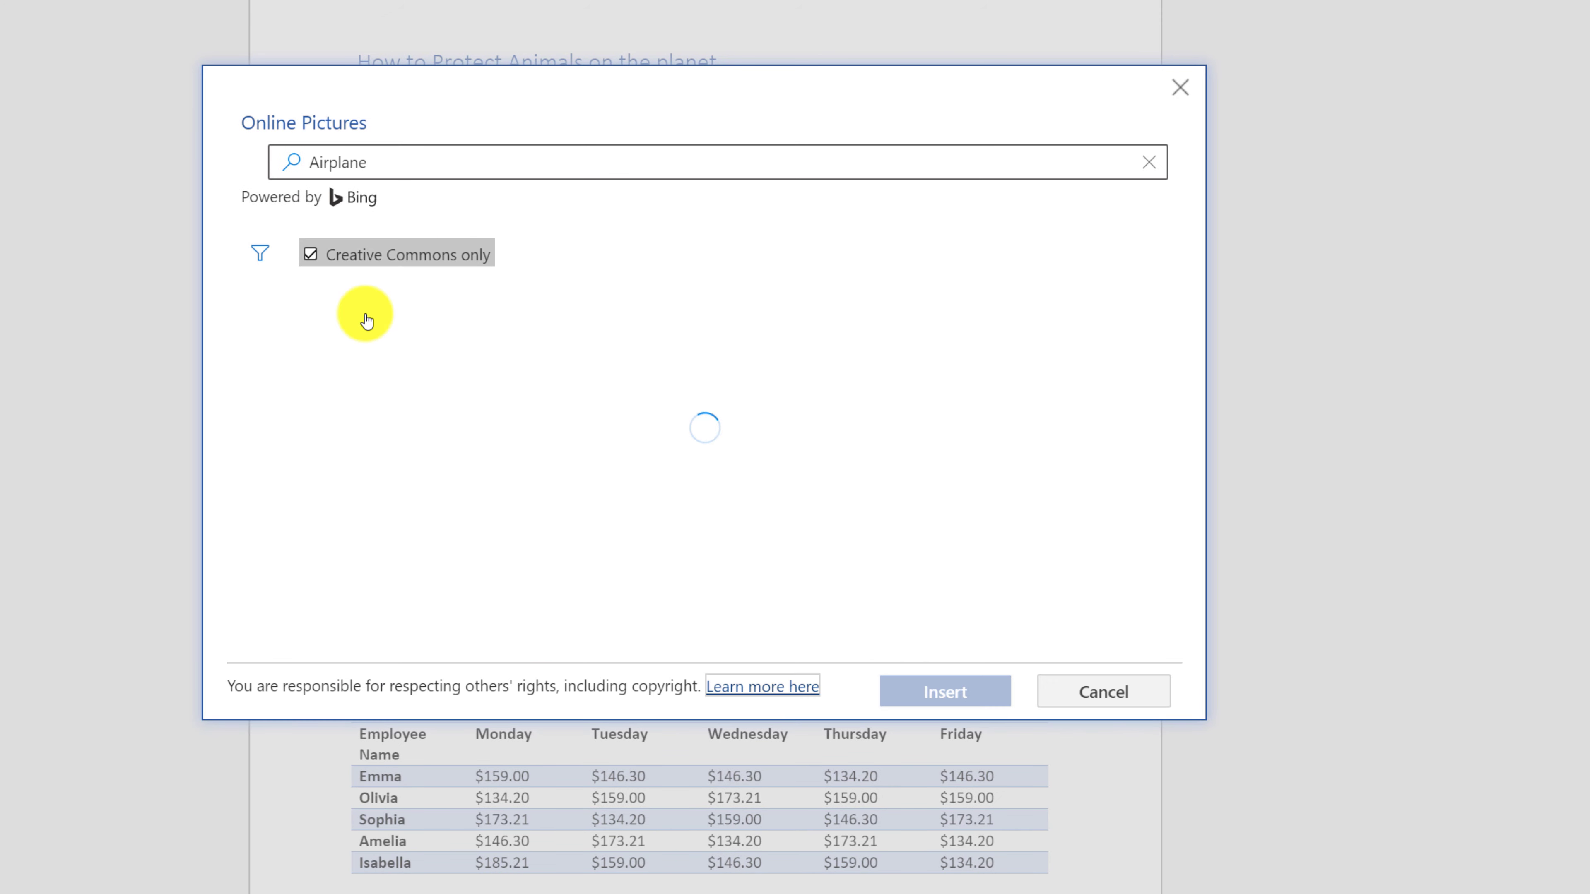
click(472, 365)
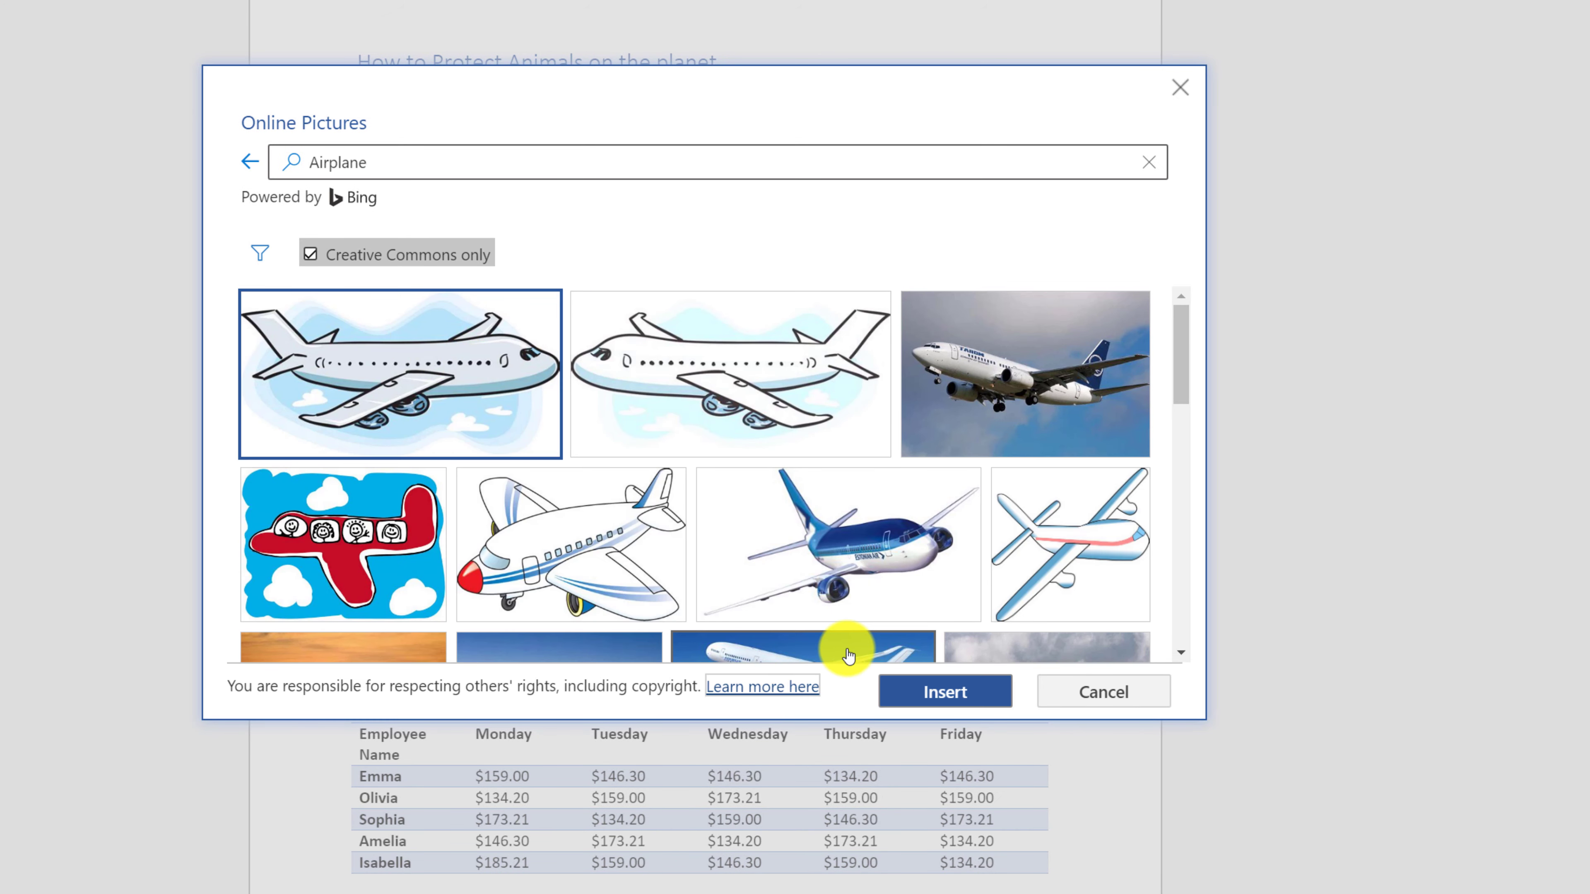
click(929, 695)
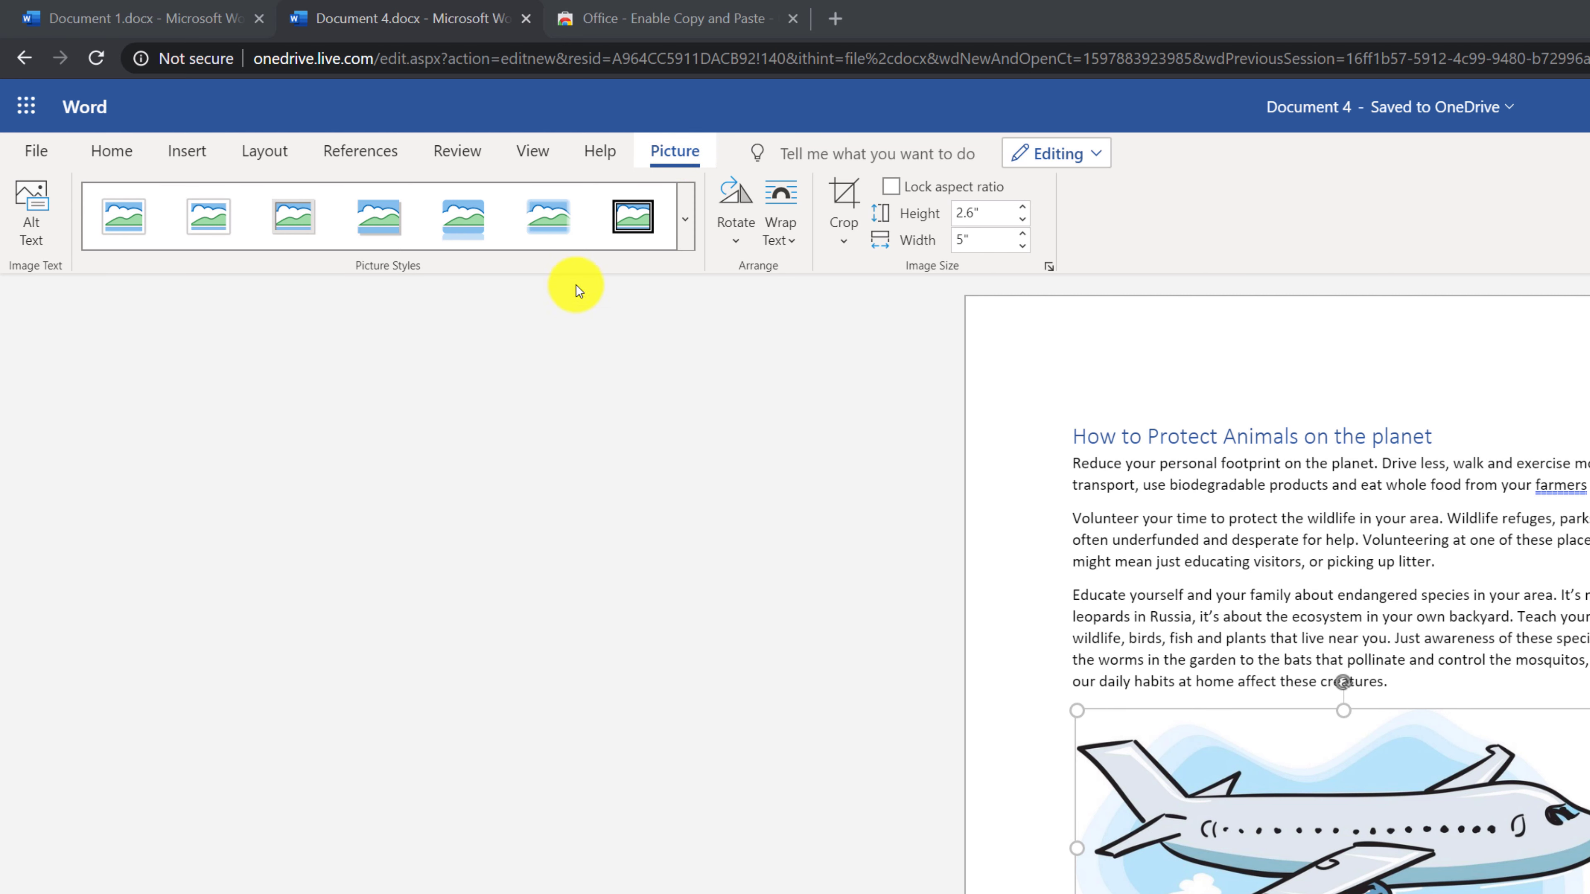
click(685, 231)
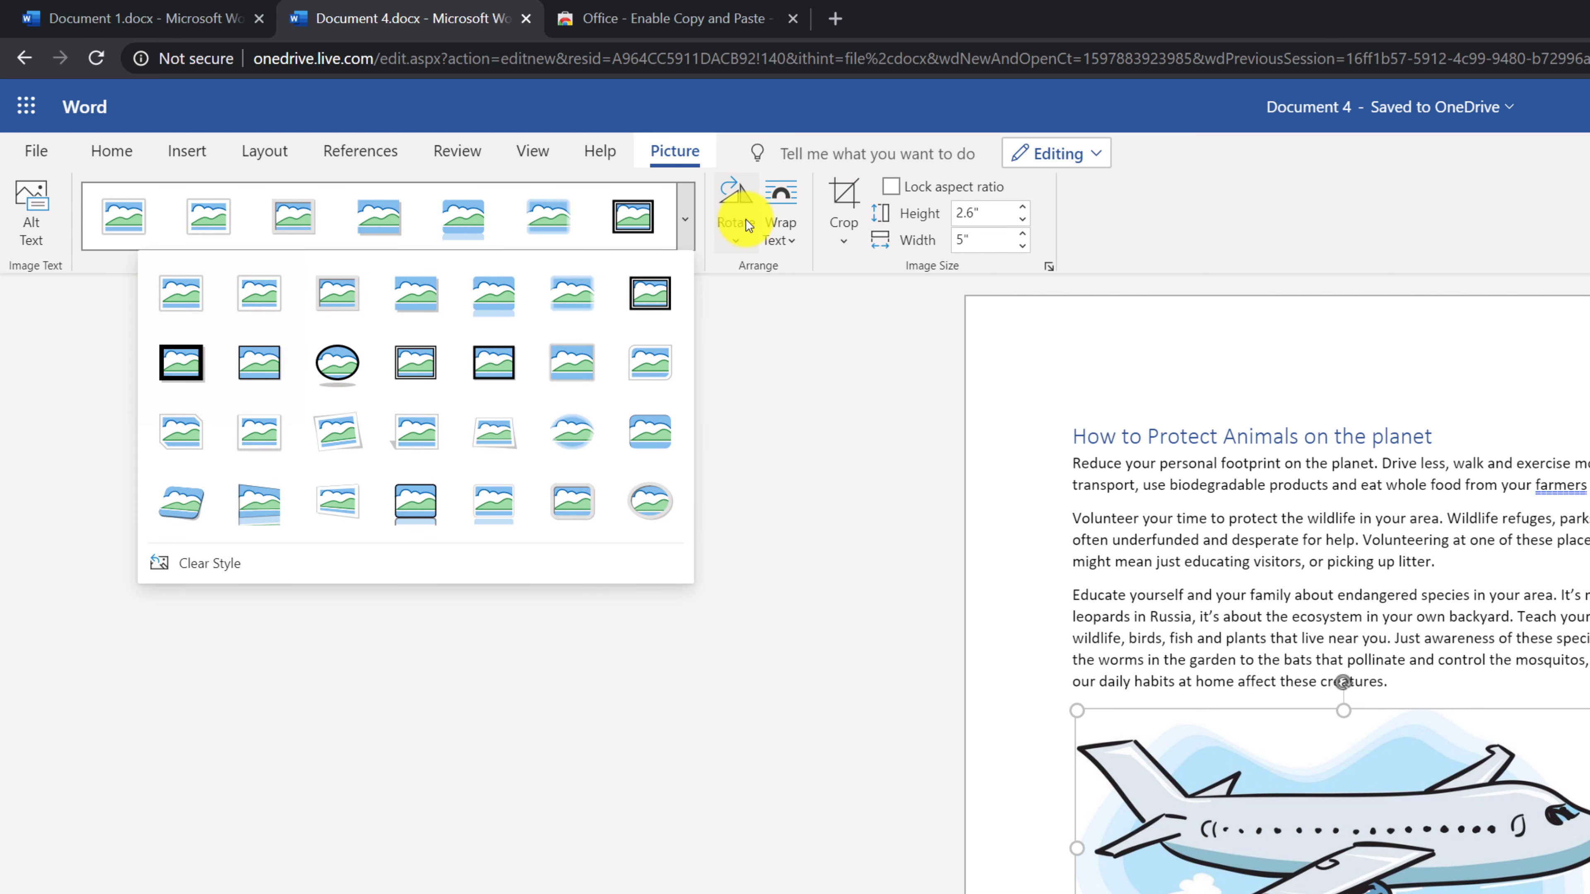
click(936, 188)
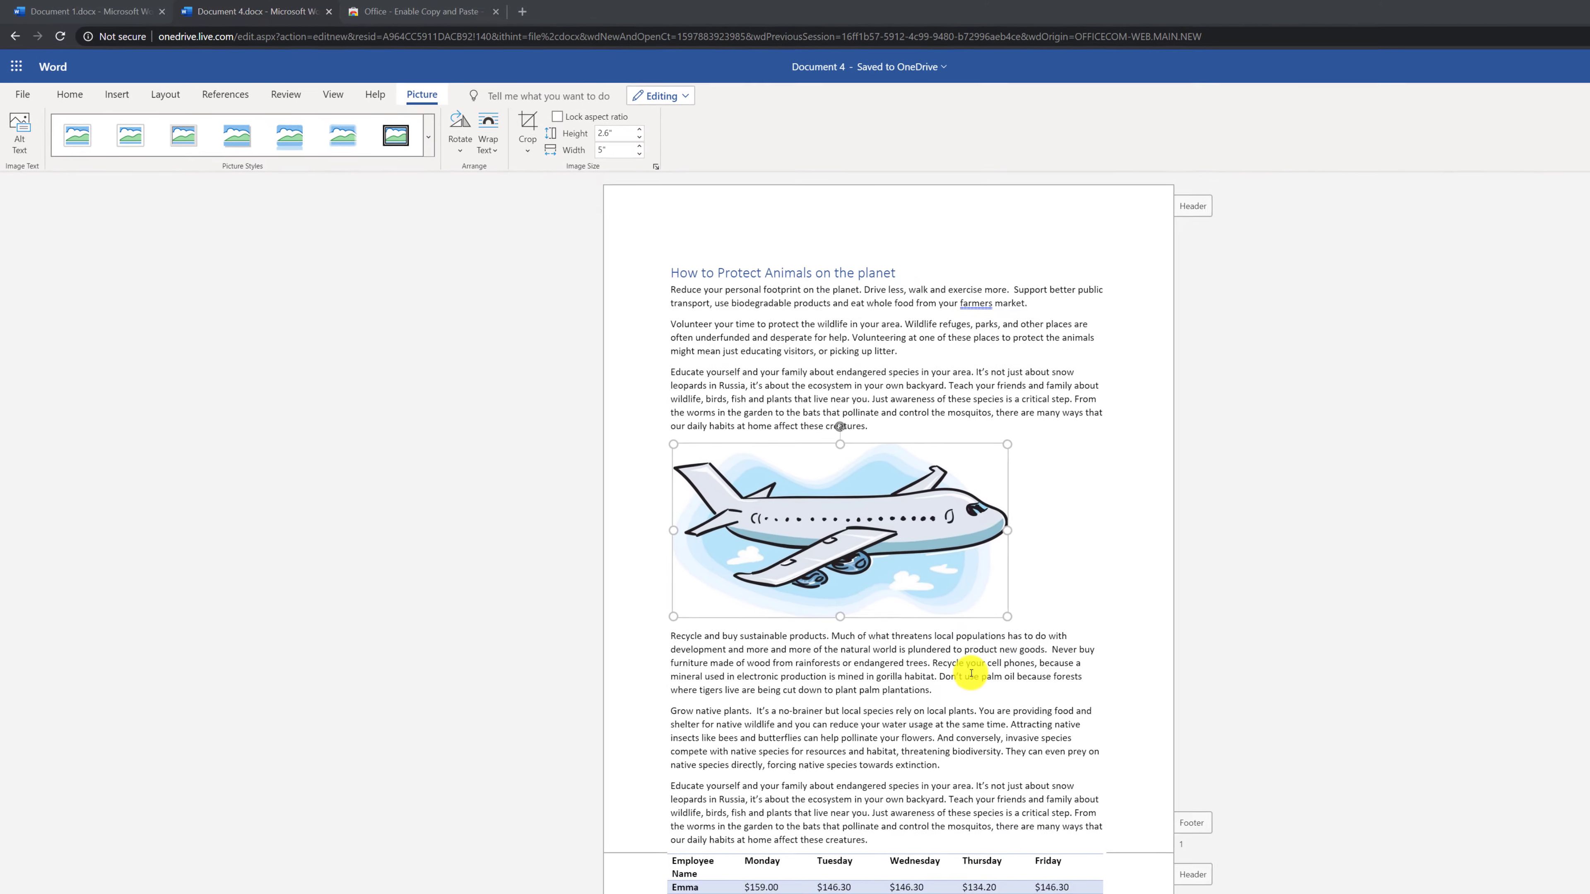
Step: Insert a page break after the "Grow native plants" paragraph, ahead of the last paragraph and the table
scroll(872, 617, down, 4)
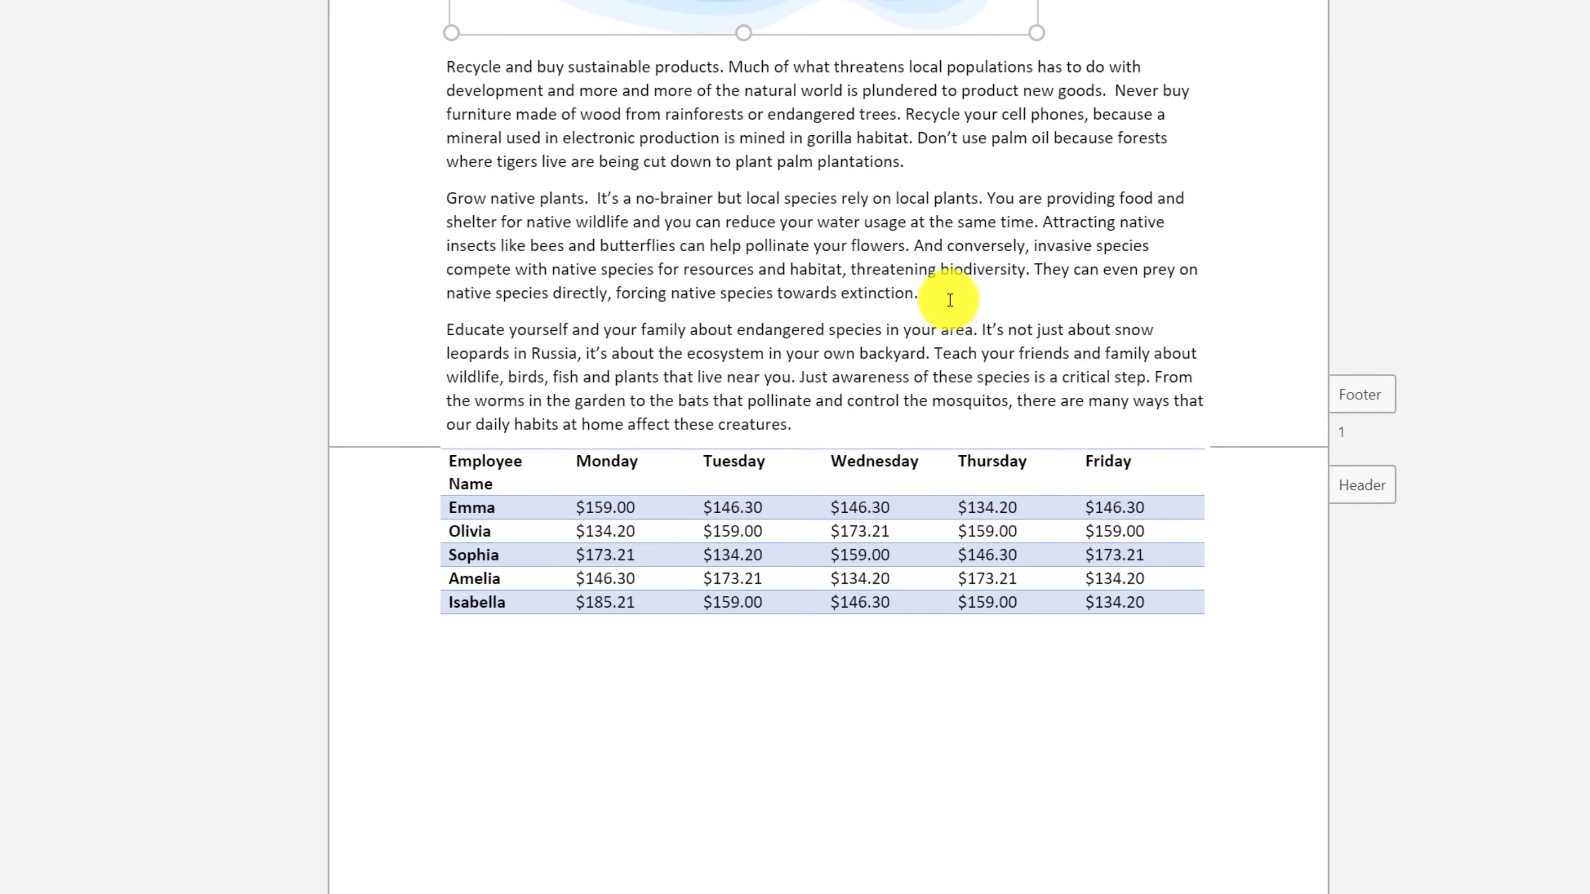
click(964, 256)
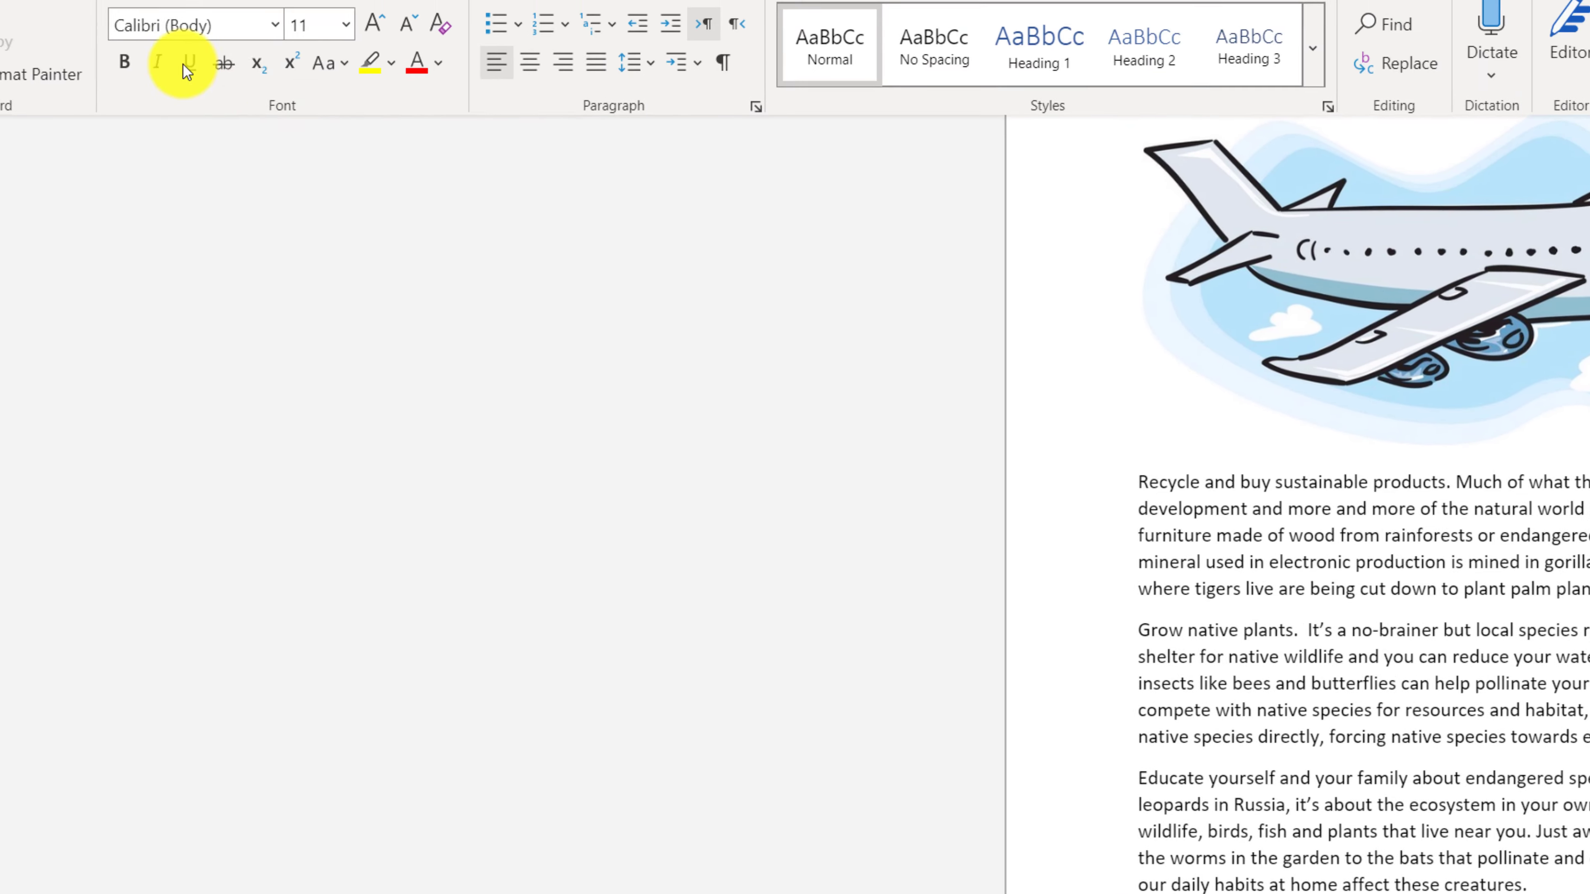
click(233, 85)
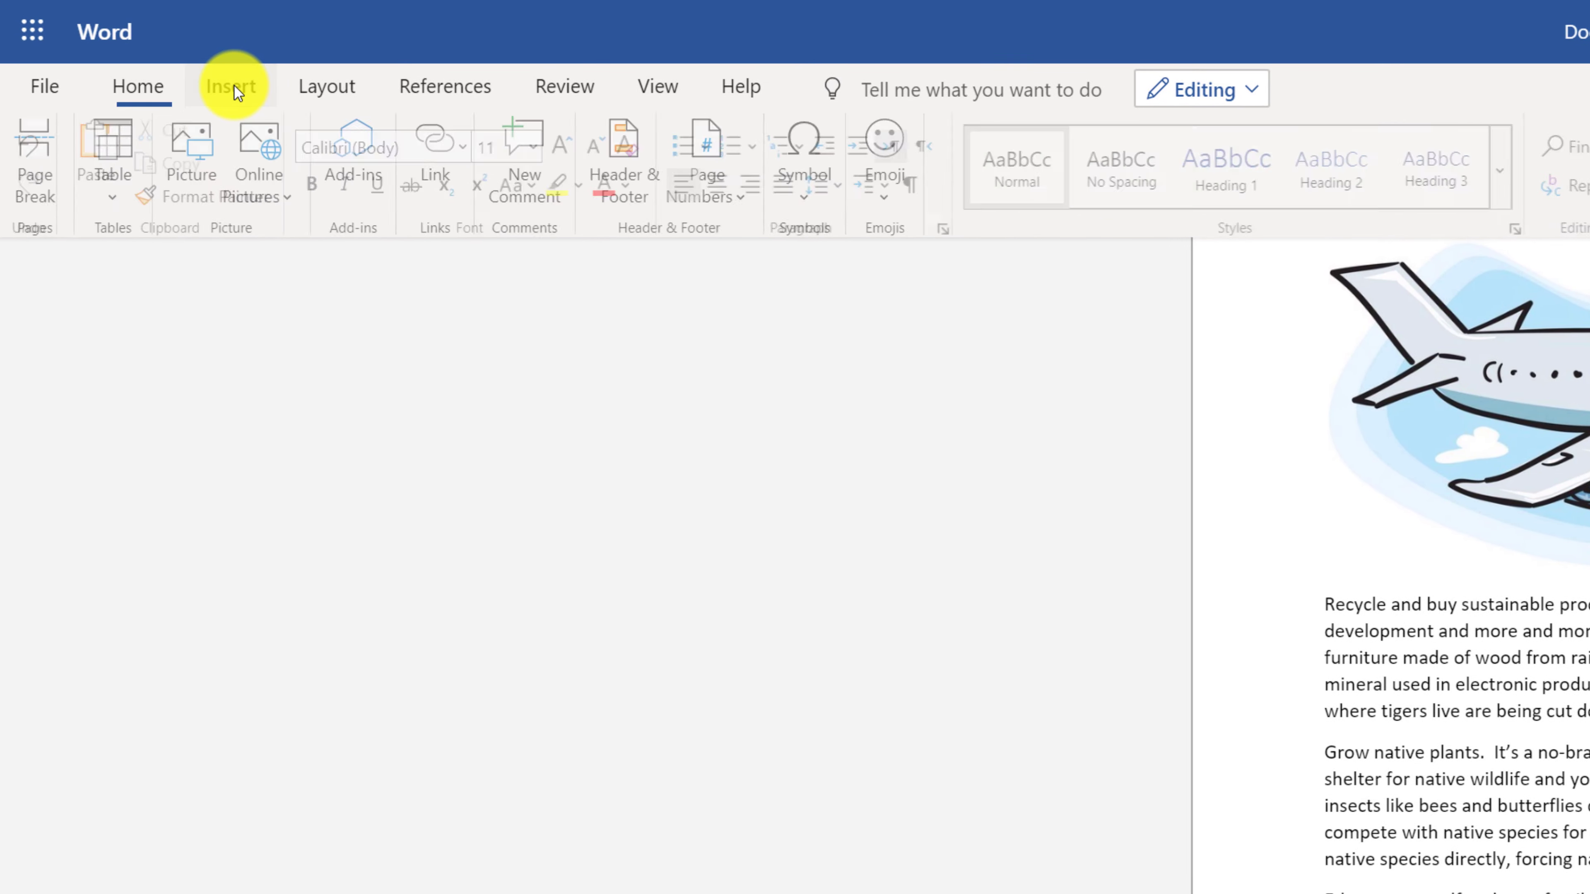
click(38, 161)
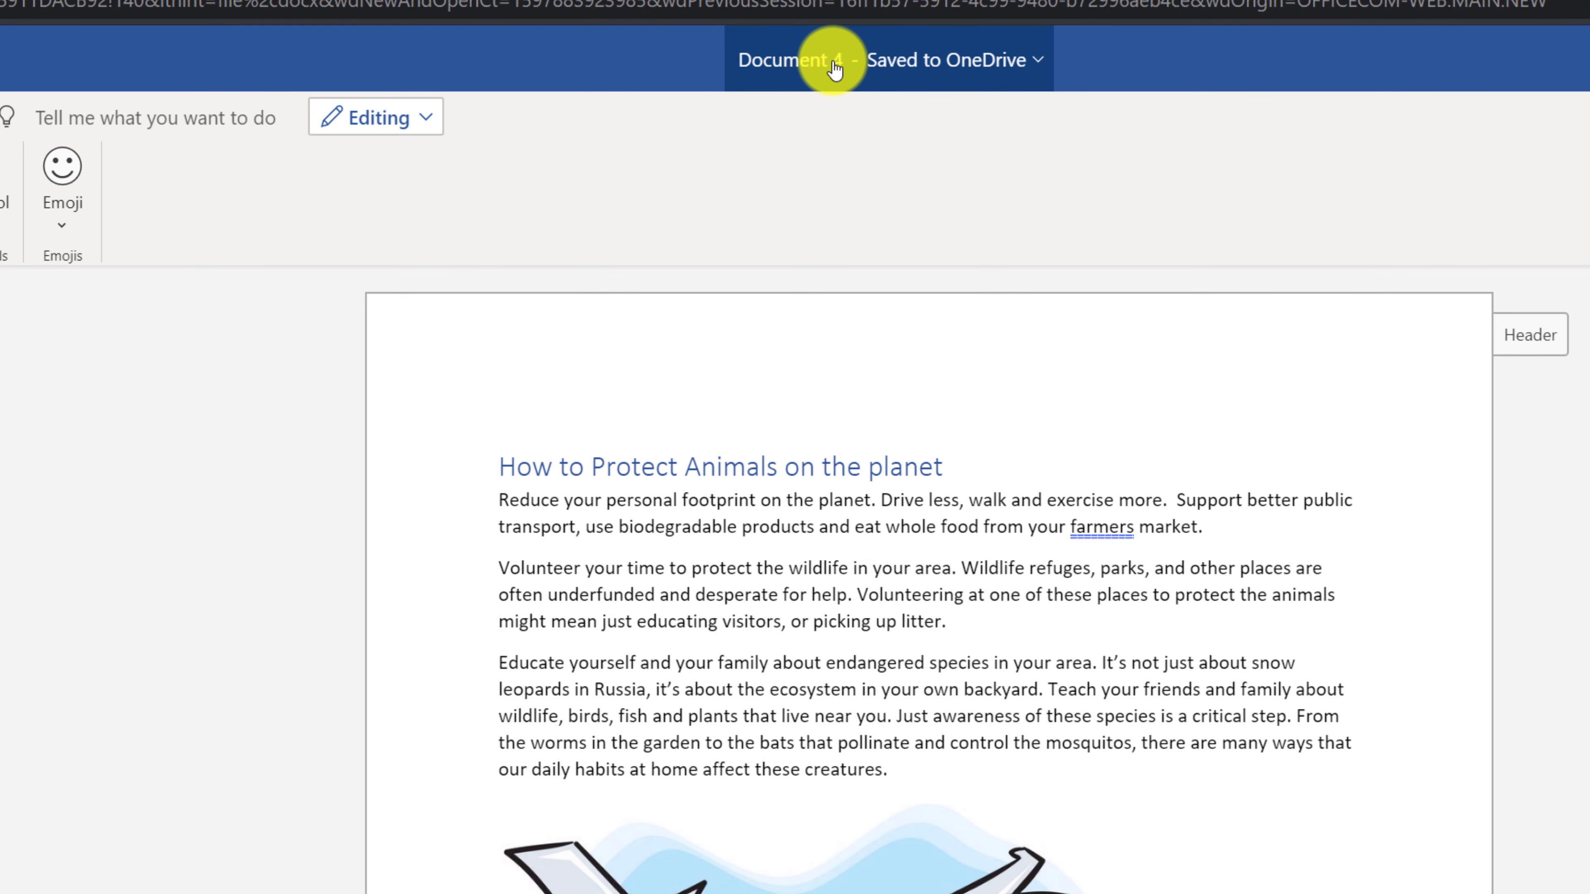
Step: Rename the document "How to protect Animals on the planet"
click(834, 69)
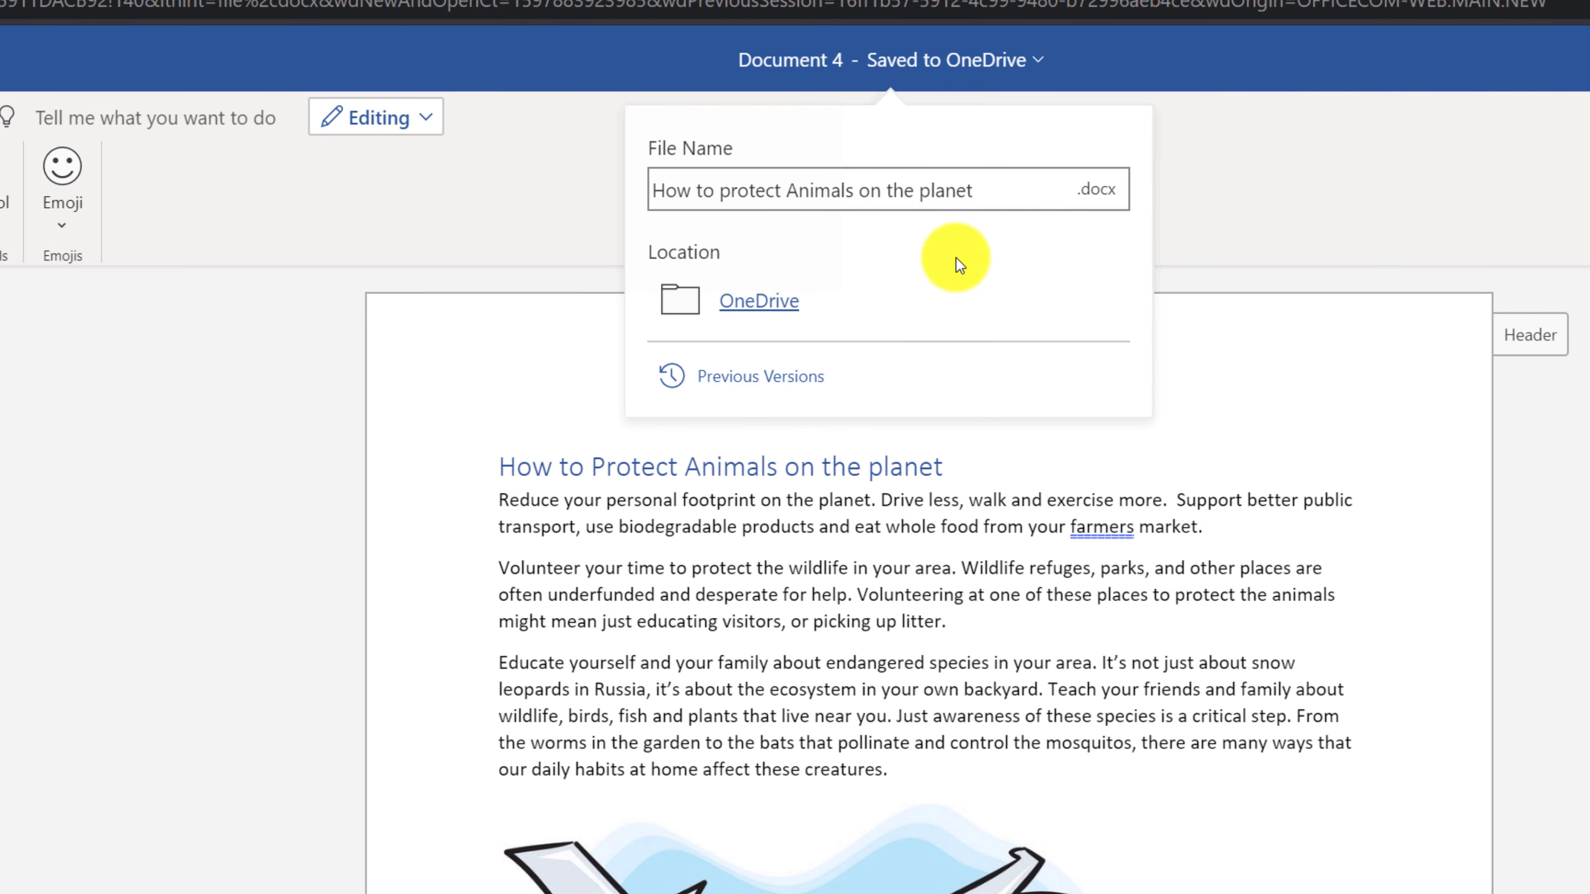
click(1019, 182)
key(Return)
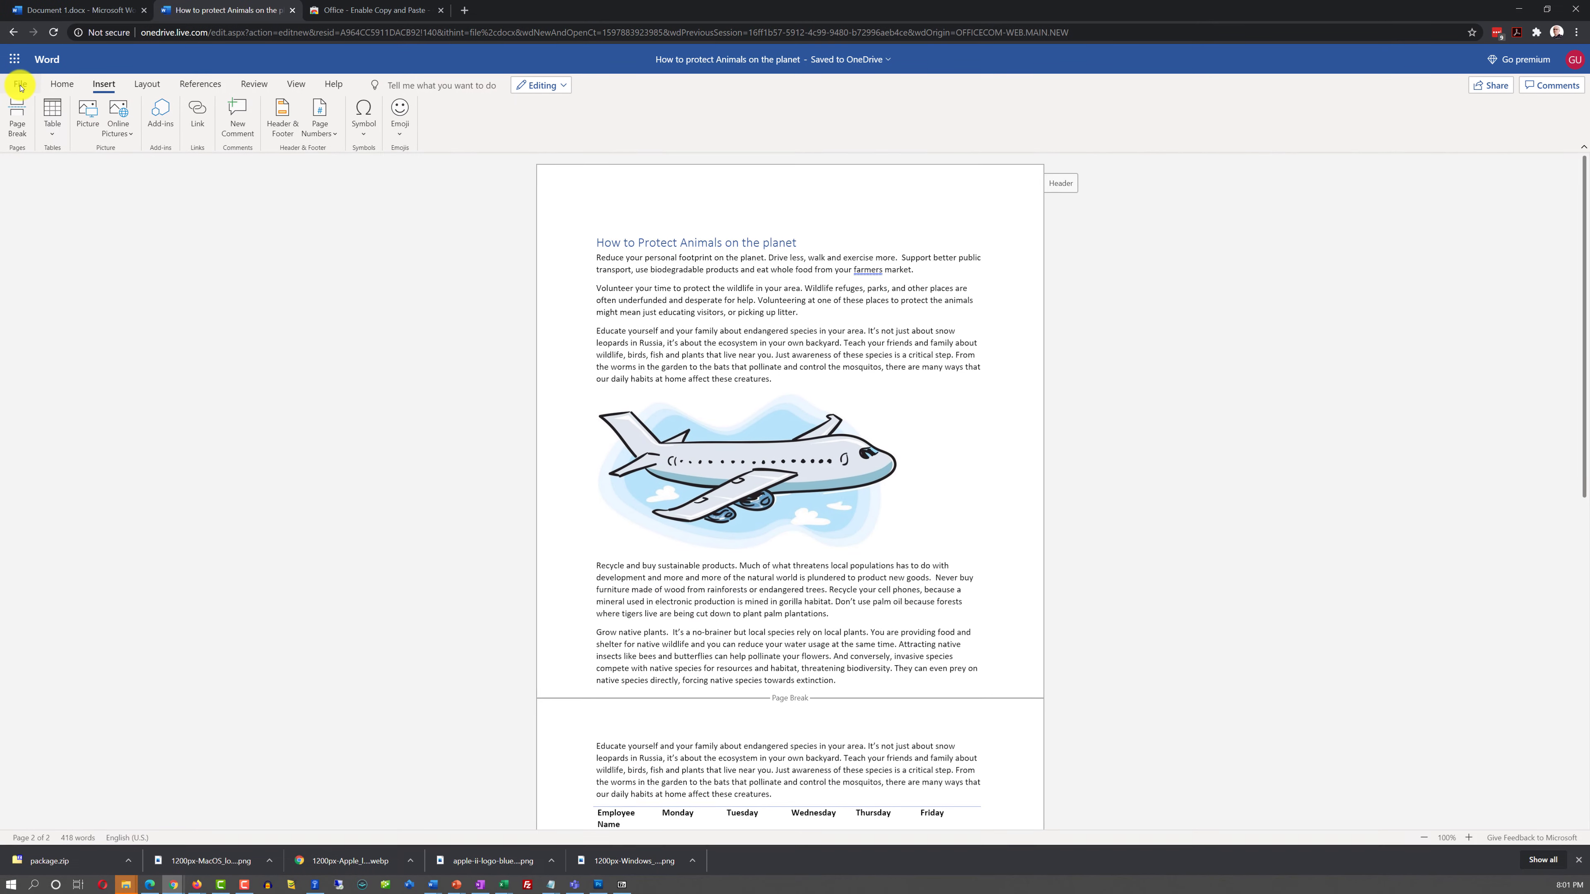
Step: Examine the options for saving, renaming and downloading a copy of the document
click(21, 85)
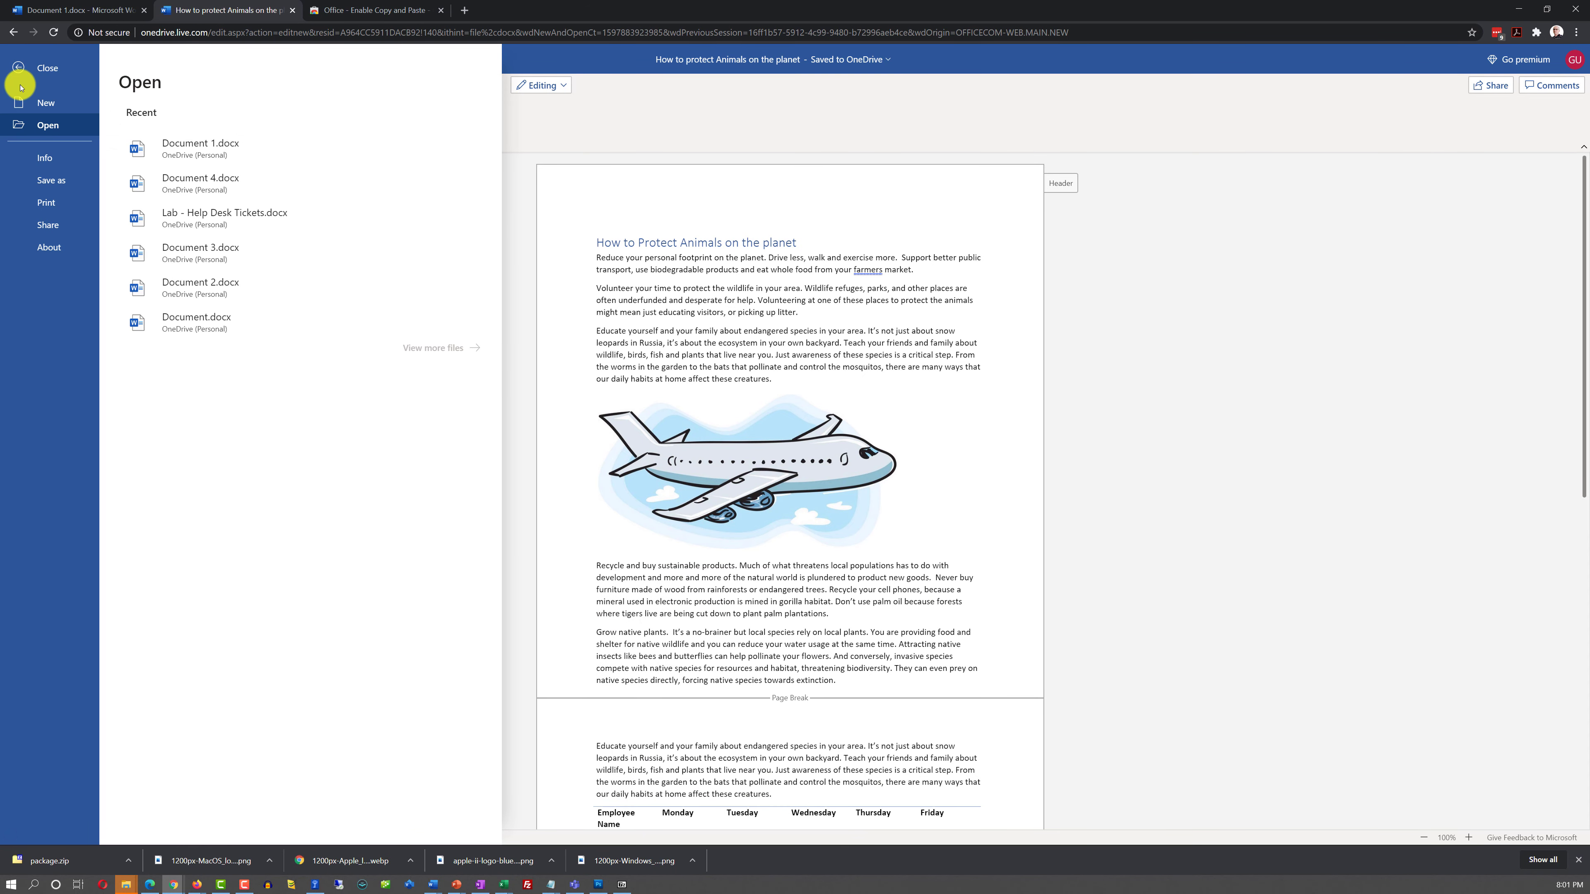
click(57, 184)
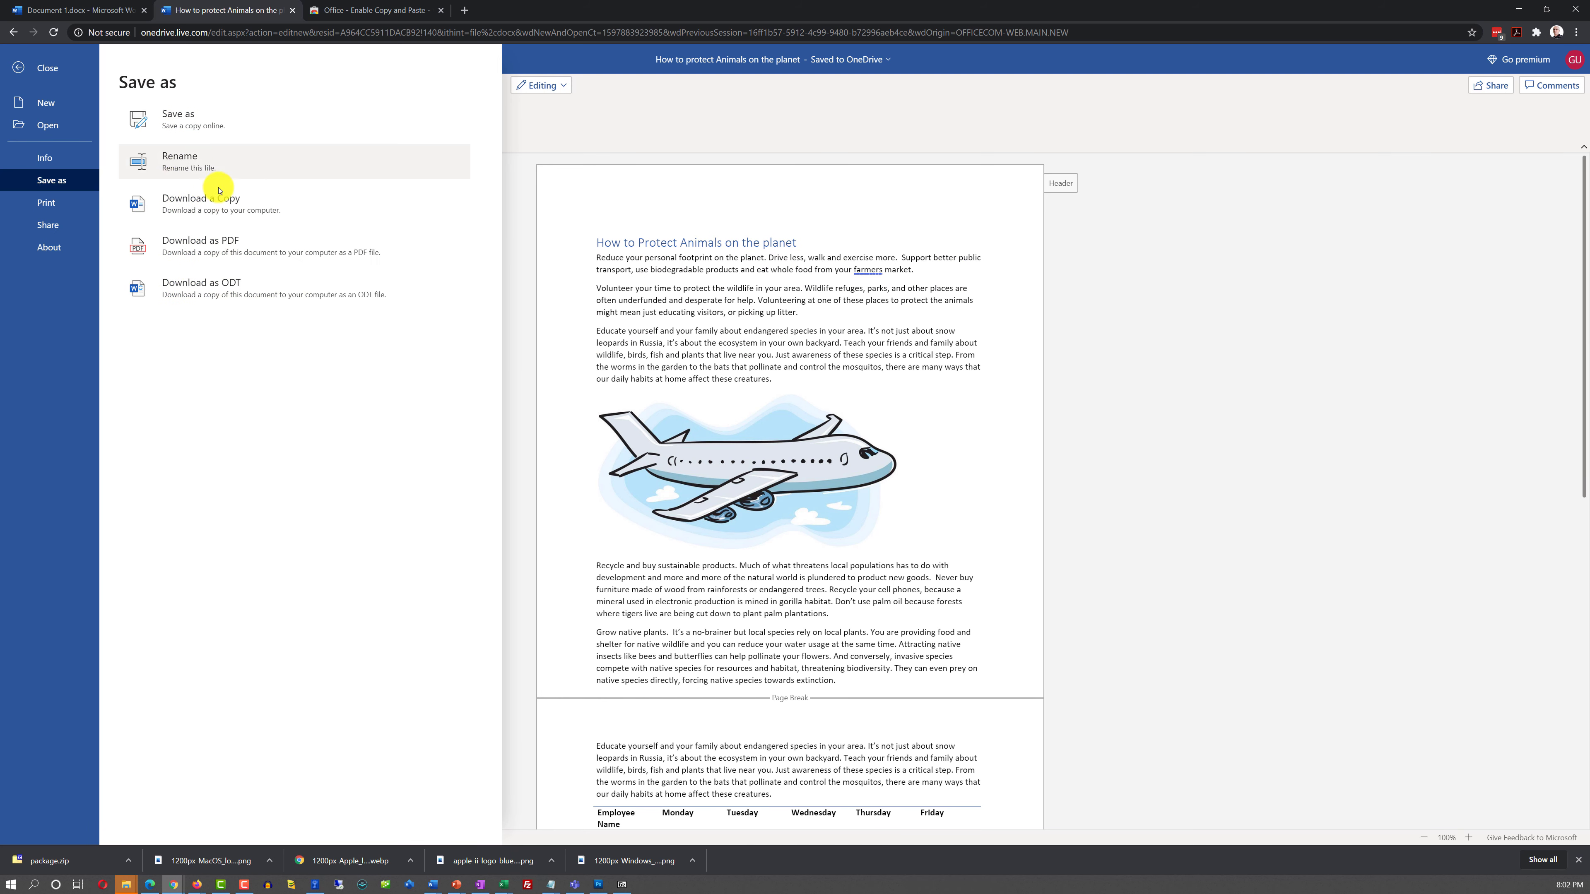
click(210, 295)
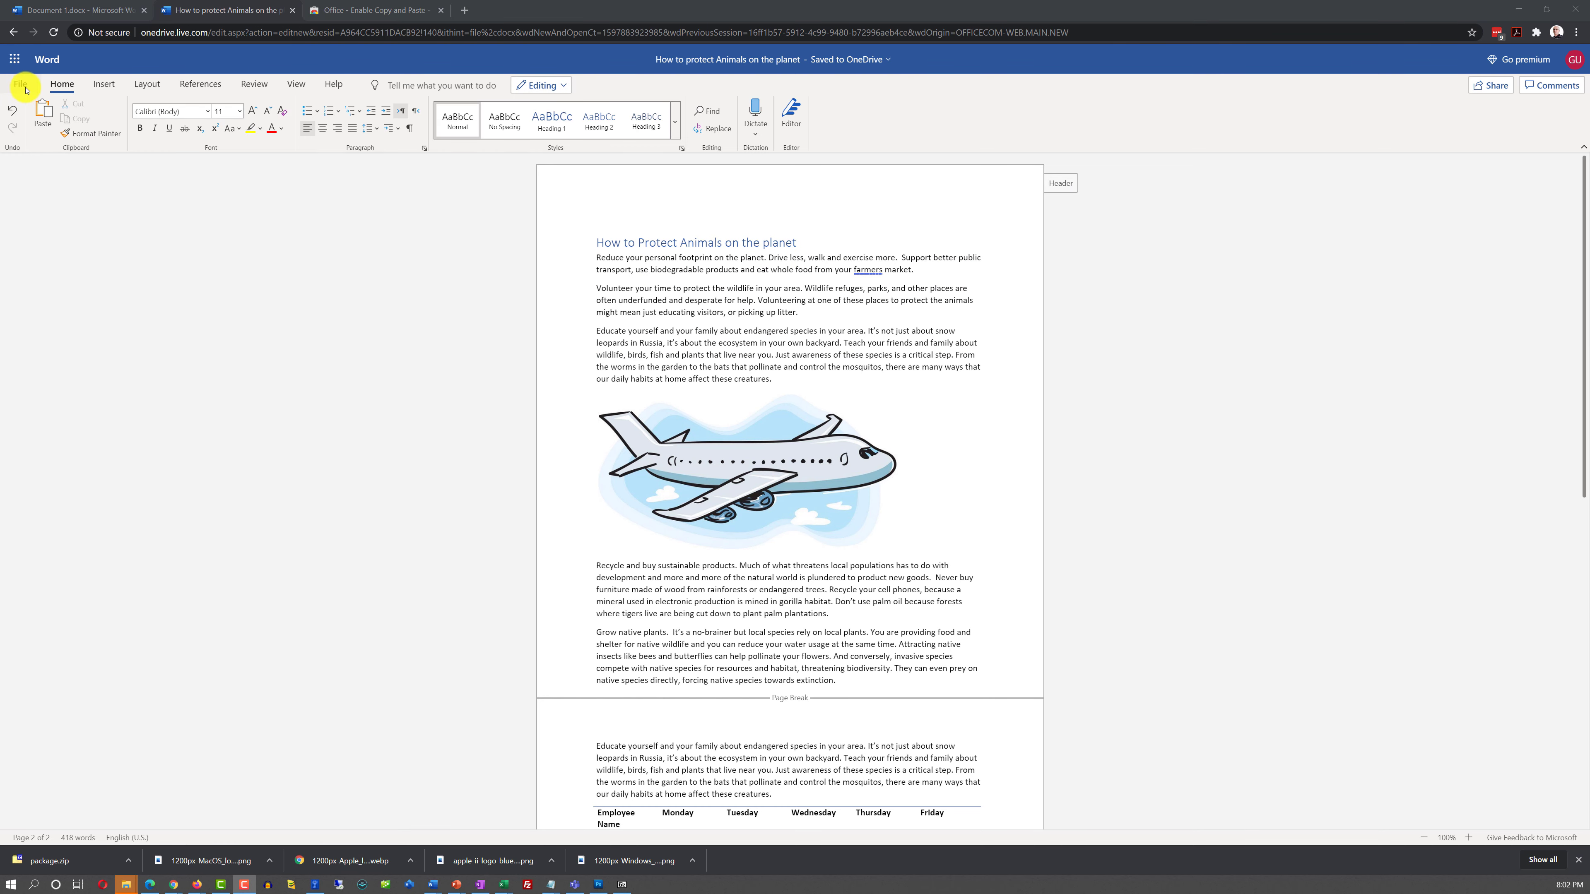
Step: Open the print preview of the document to check its print settings, and close it without printing
click(23, 84)
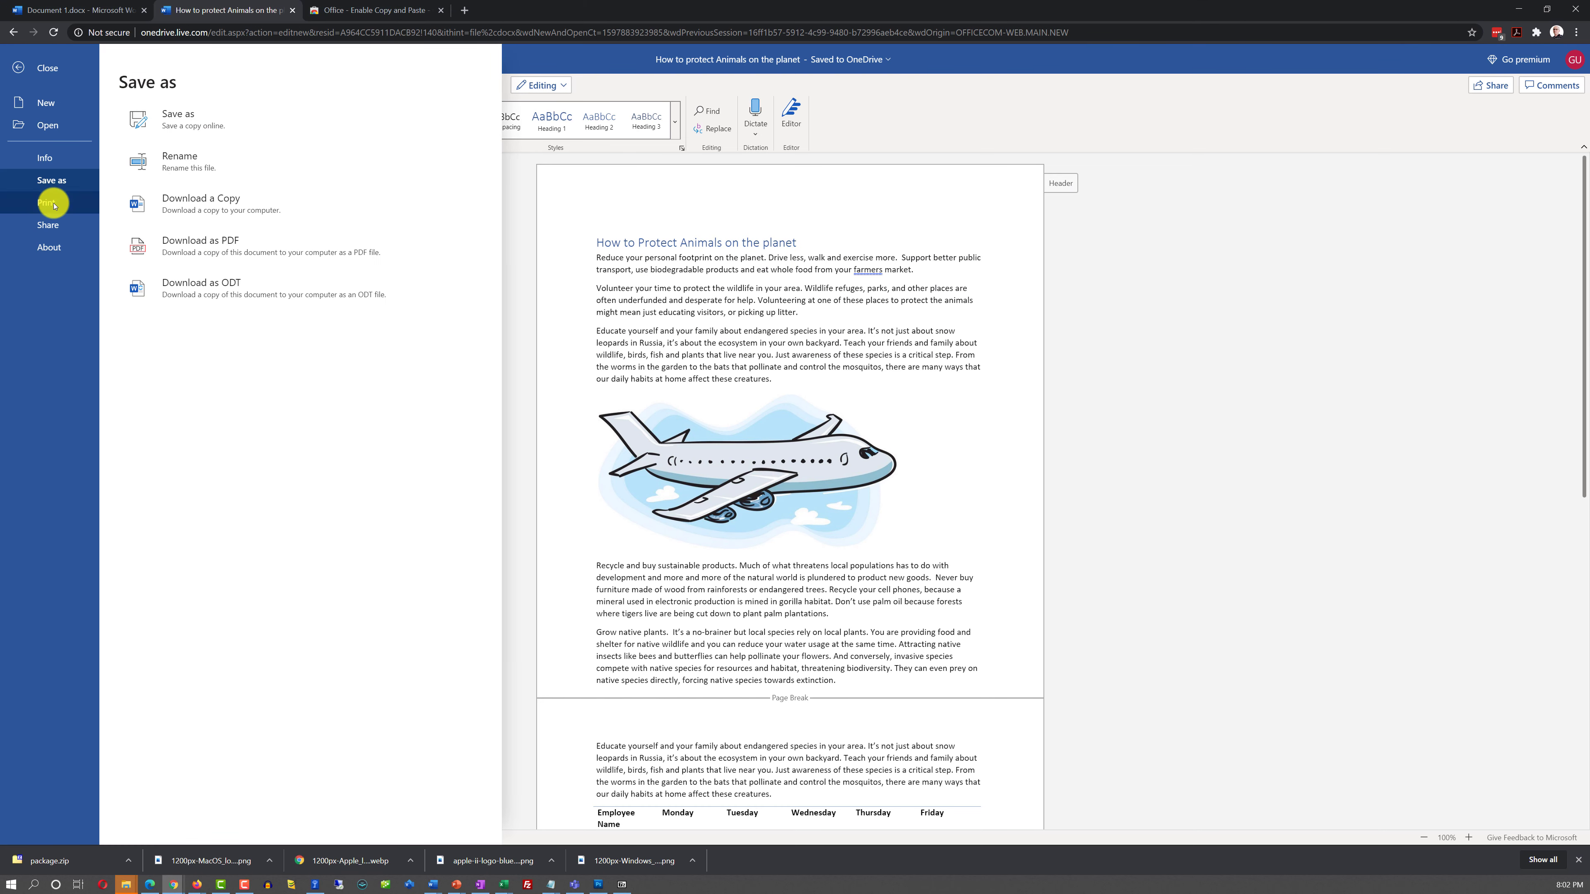
click(54, 205)
click(206, 128)
click(795, 434)
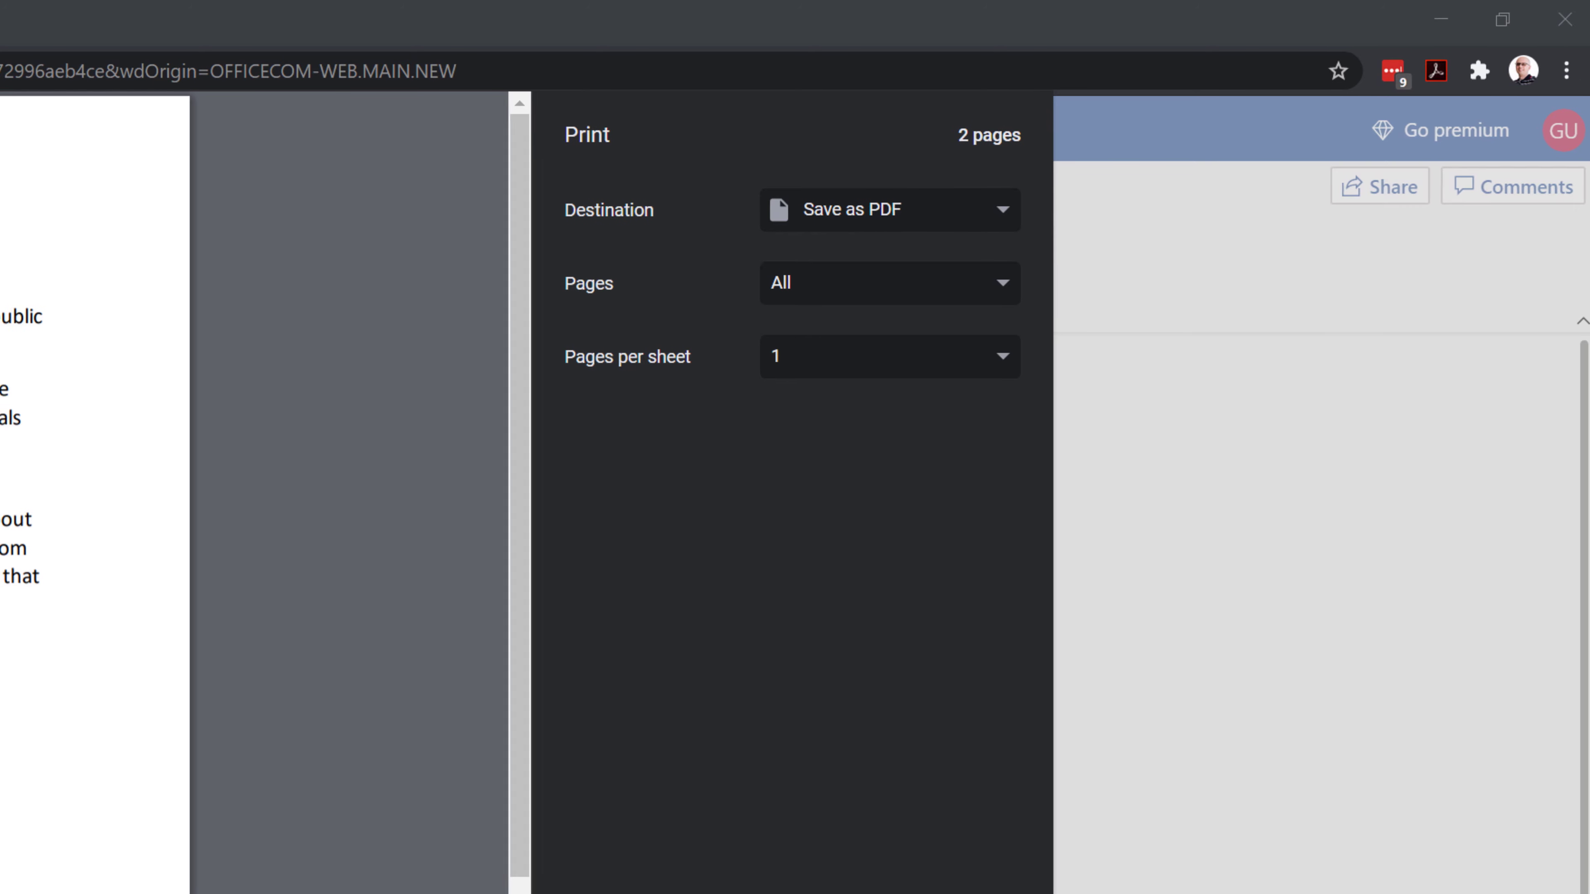
key(Escape)
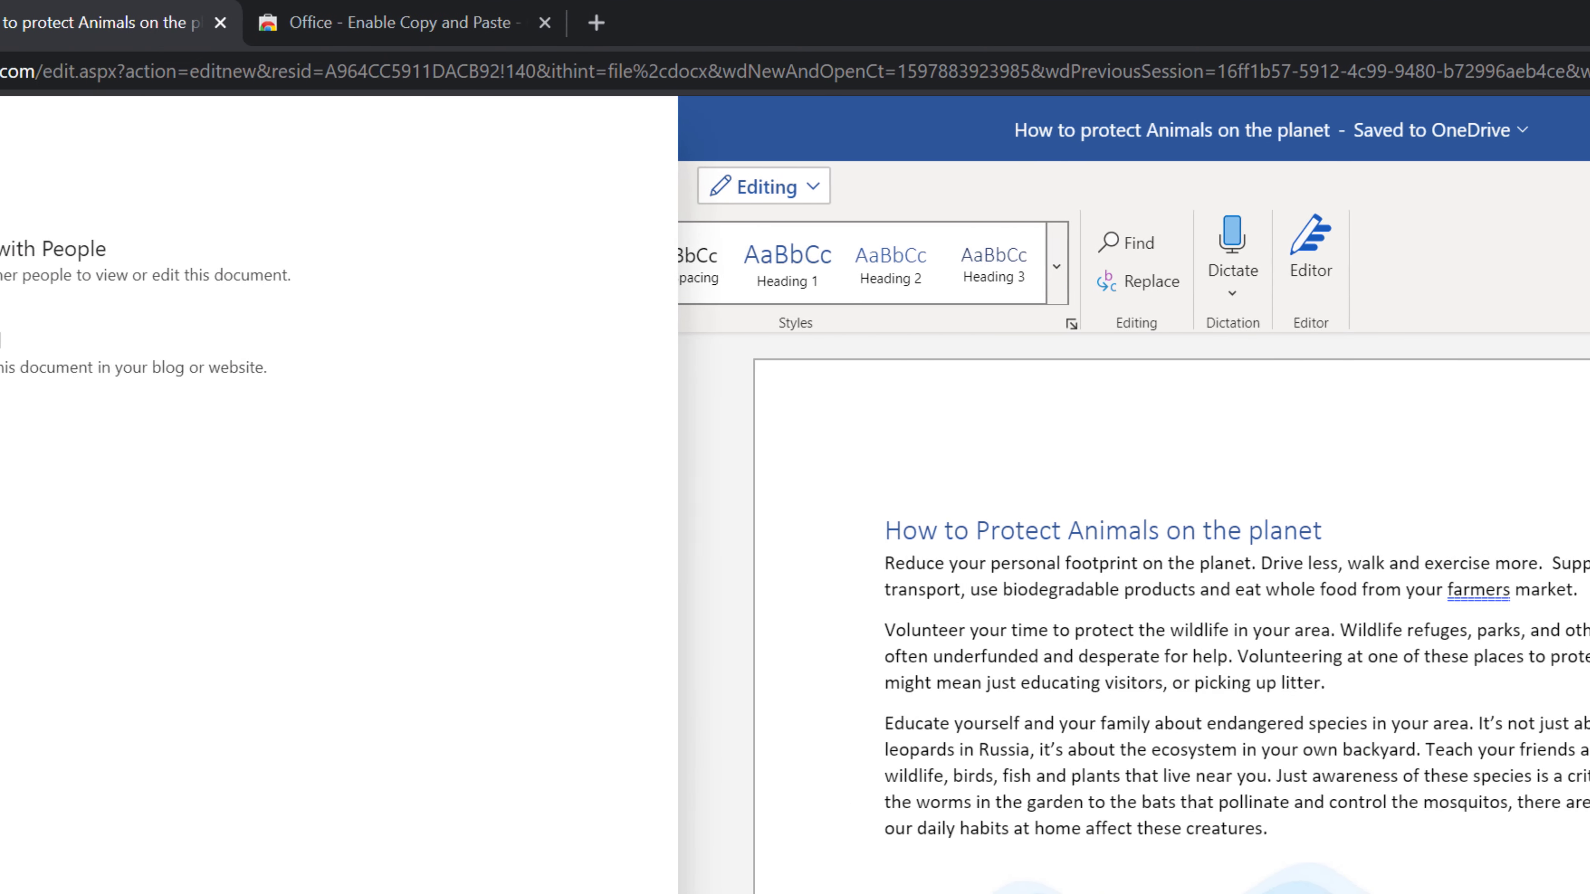